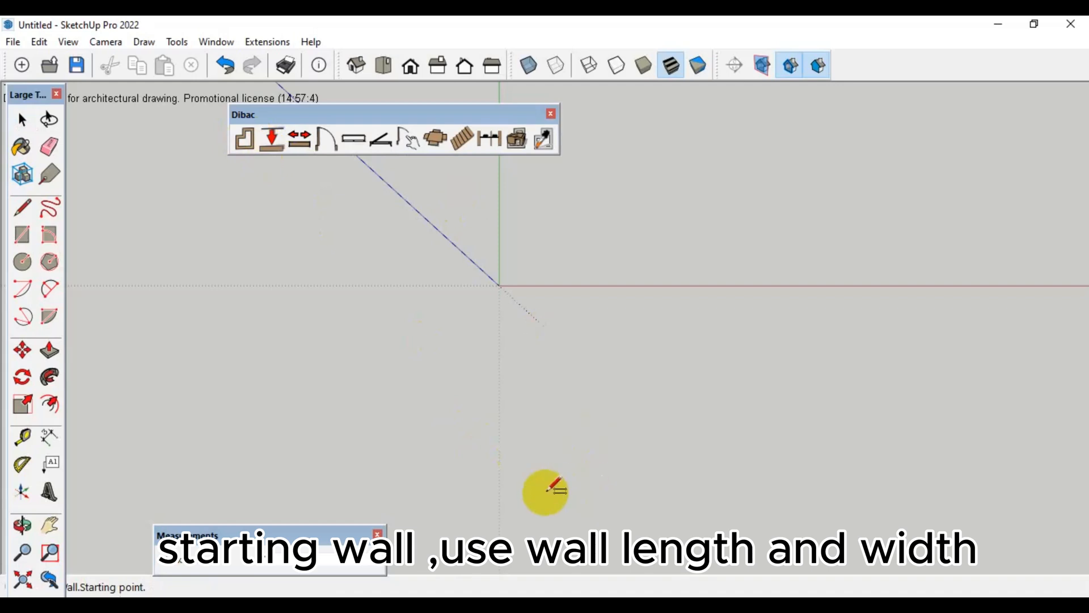
# Draw a closed outline of 4" thick outer walls with a raised middle section along the upper side of the plan
pyautogui.click(522, 506)
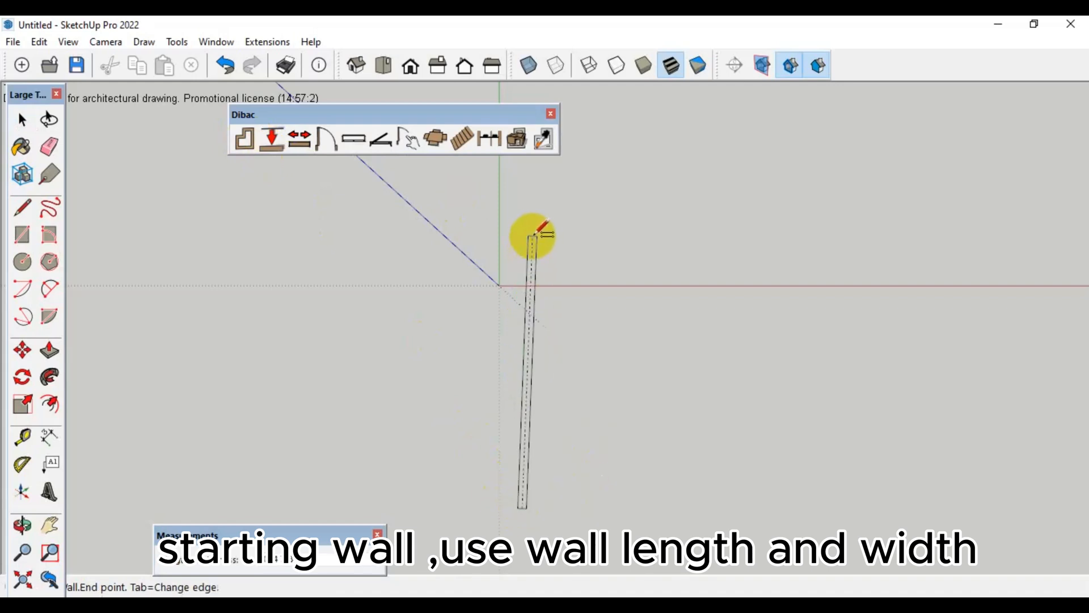
pyautogui.click(522, 213)
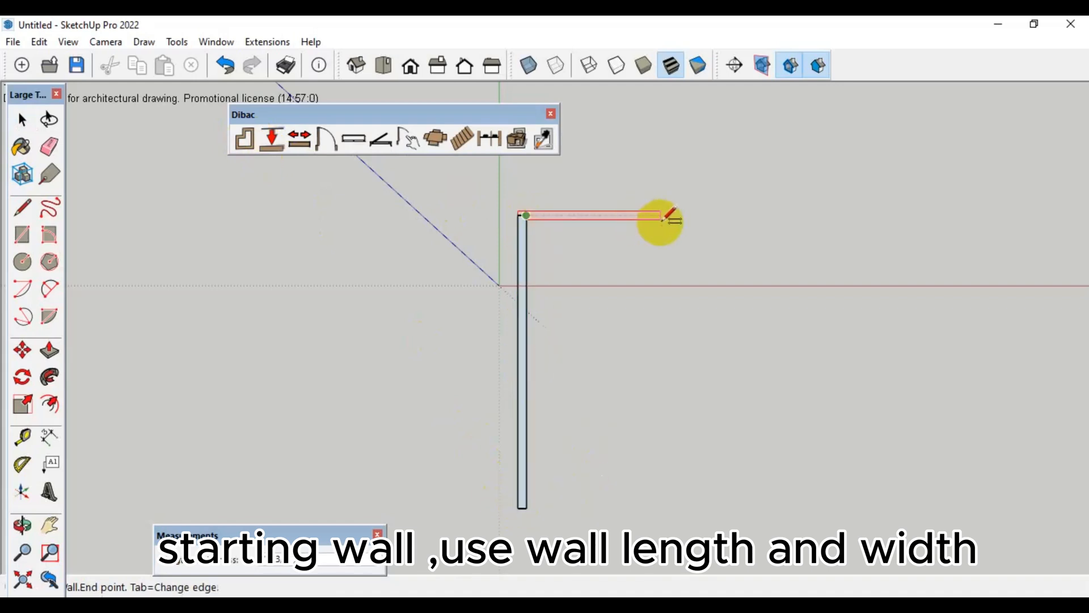
pyautogui.click(688, 211)
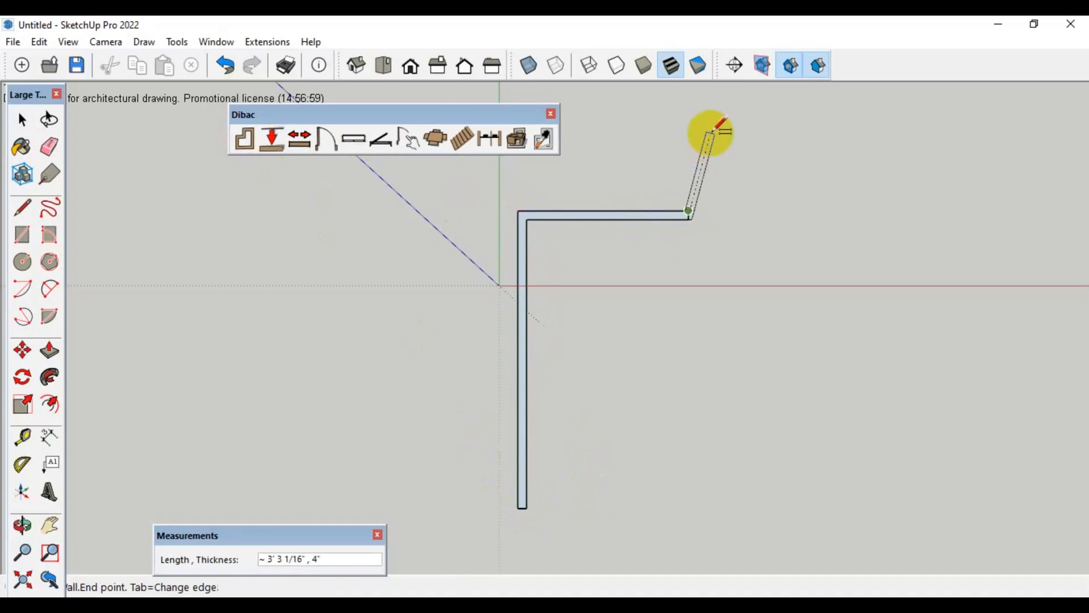
pyautogui.click(693, 98)
pyautogui.click(1025, 97)
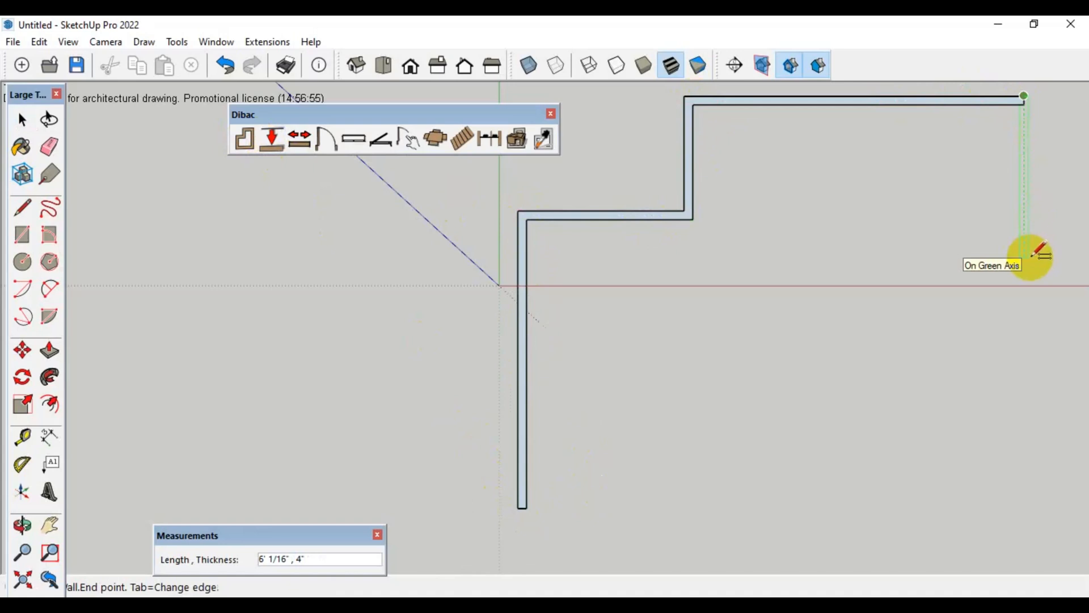
pyautogui.click(693, 219)
pyautogui.scroll(-2, 562, 282)
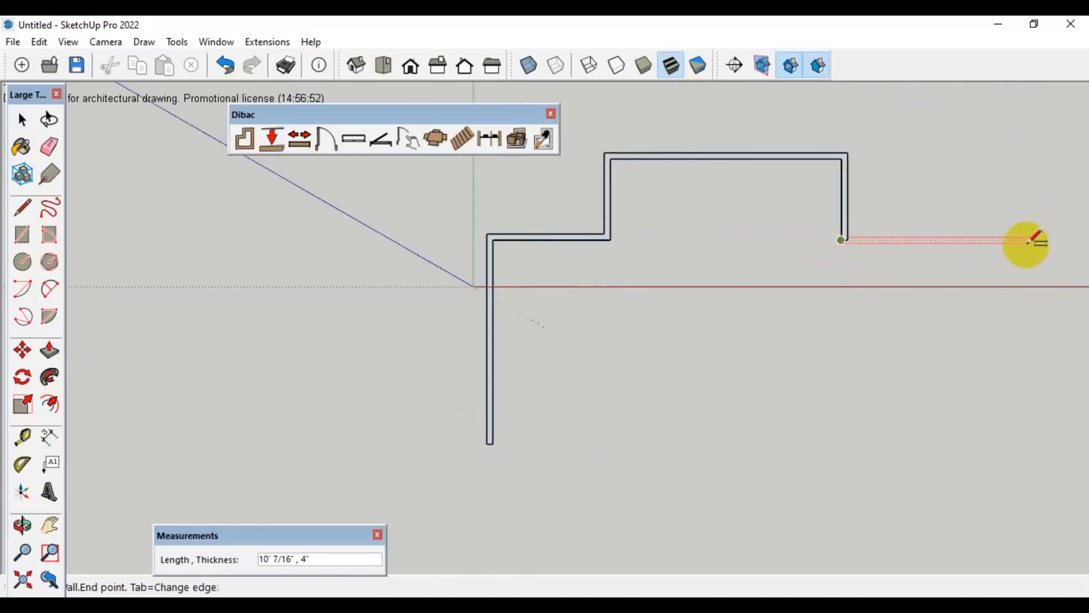
pyautogui.click(993, 237)
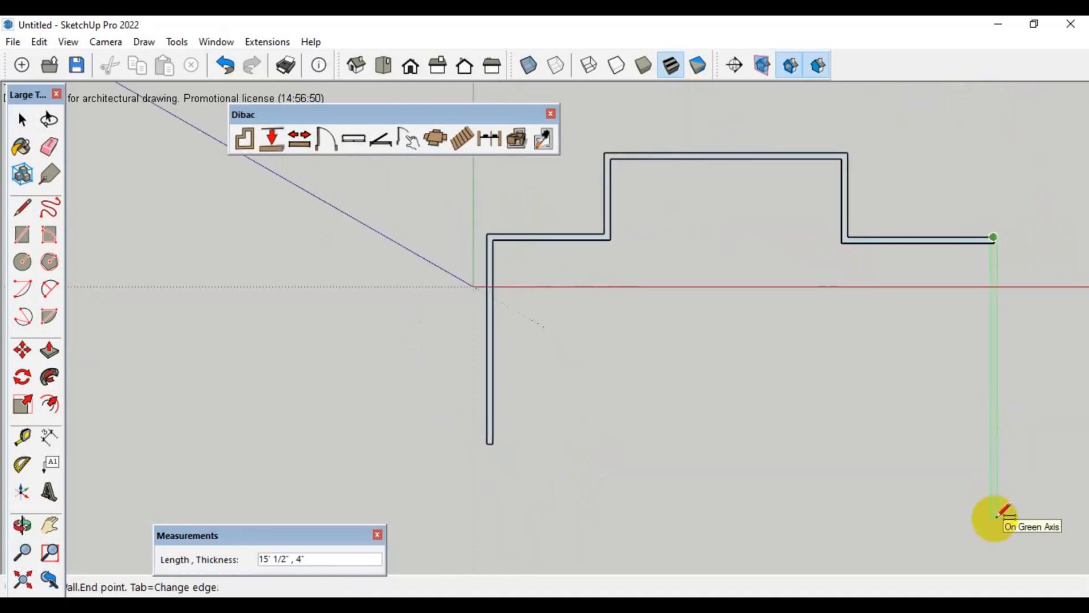
pyautogui.click(490, 442)
pyautogui.click(490, 444)
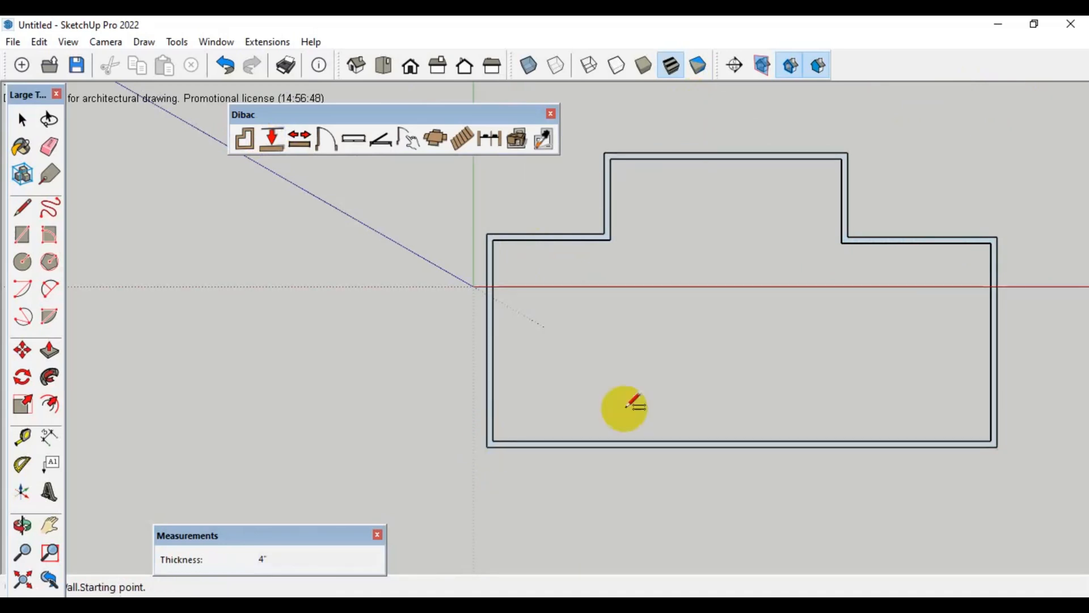
# Extend the plan's left outer wall upward past its corner with the short upper-left wall
pyautogui.scroll(1, 839, 393)
pyautogui.press('h')
pyautogui.moveTo(785, 360); pyautogui.dragTo(679, 401)
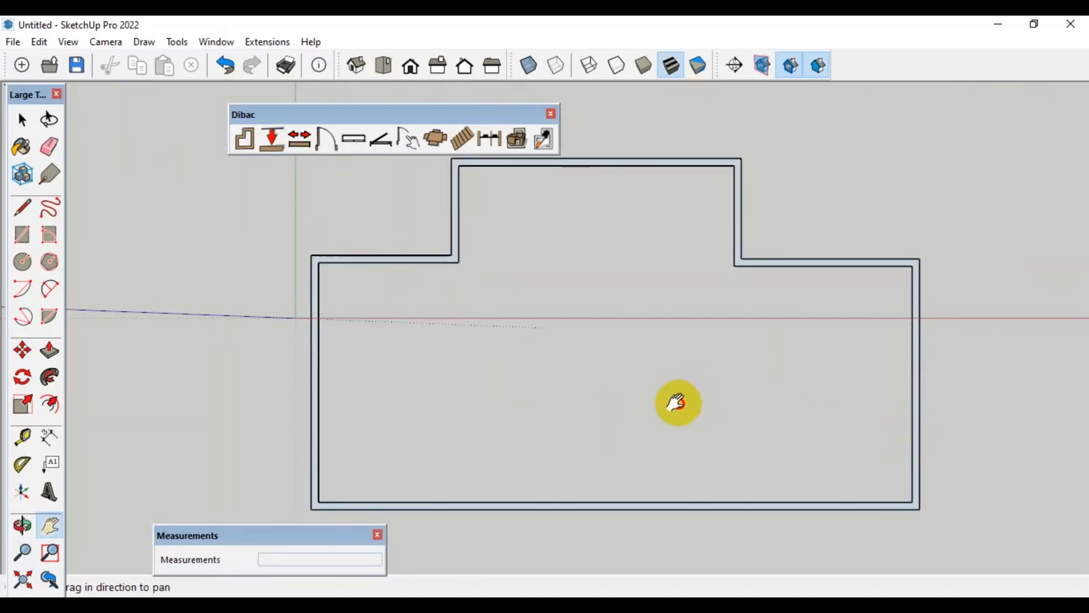
pyautogui.click(299, 138)
pyautogui.click(320, 263)
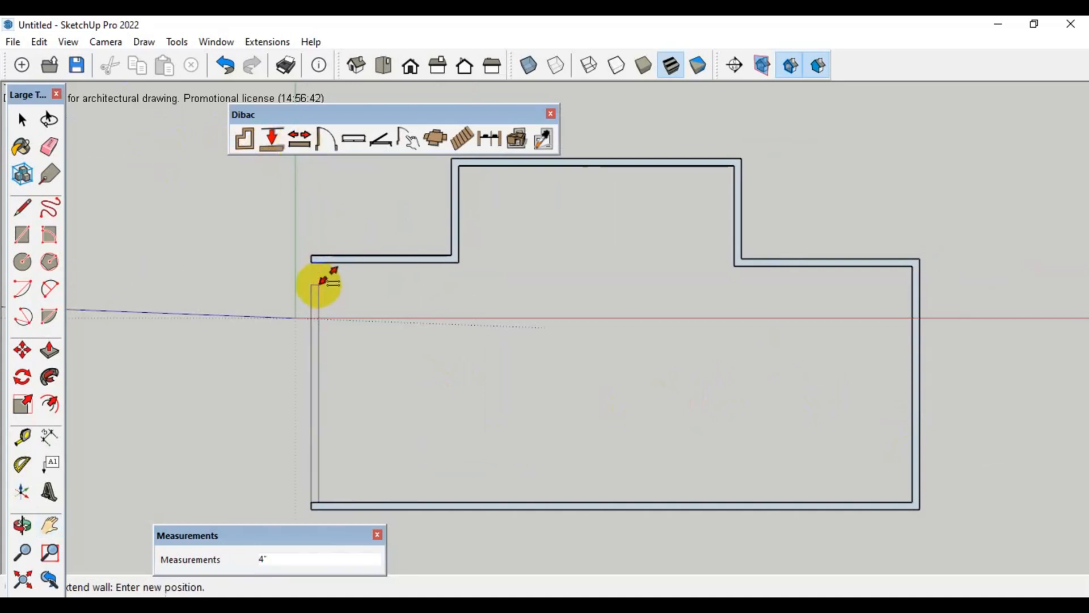
pyautogui.click(381, 198)
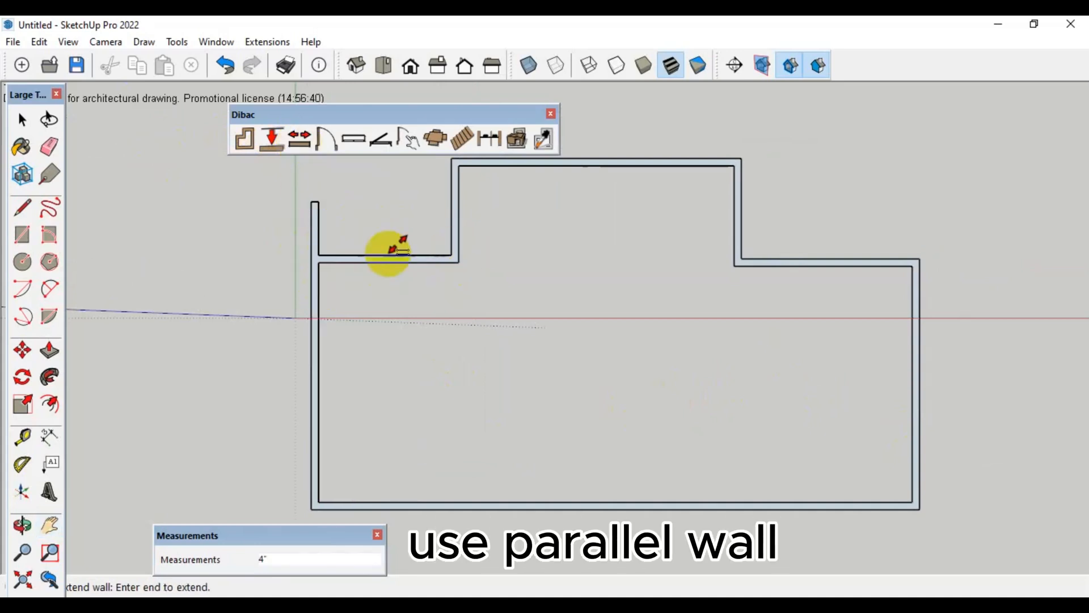
# Extend the raised section's left wall down to the lower outer wall, keeping the short upper-left wall ending at it
pyautogui.scroll(1, 456, 241)
pyautogui.click(459, 223)
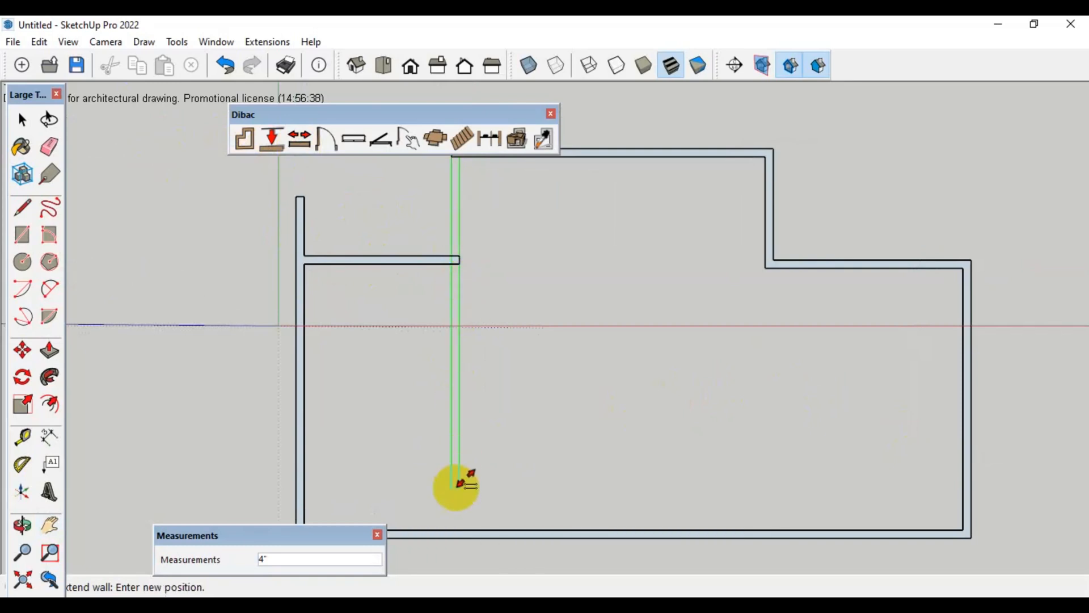
pyautogui.click(460, 527)
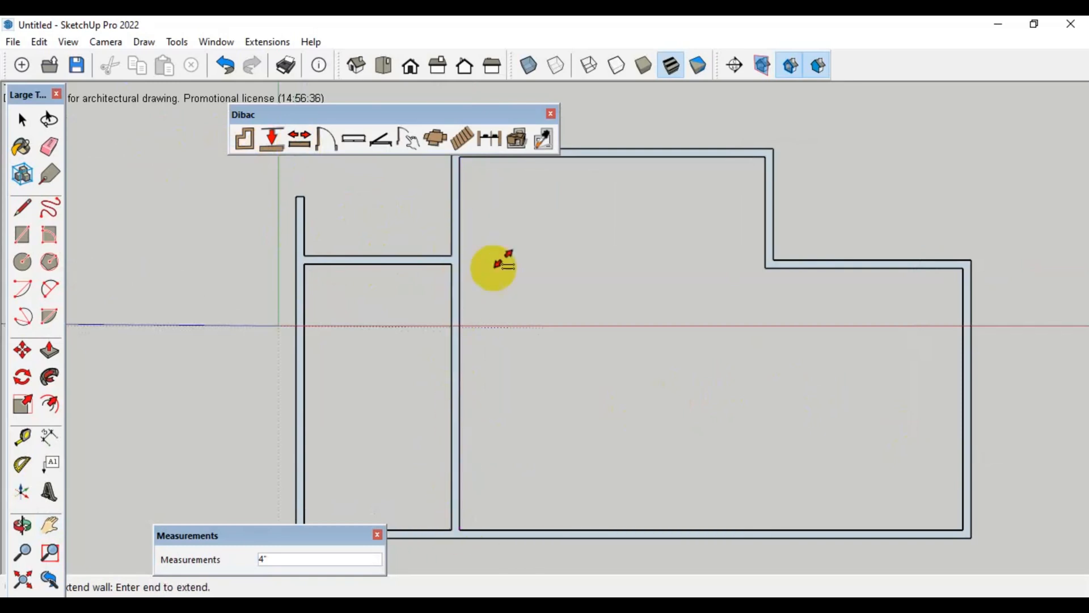
pyautogui.click(420, 259)
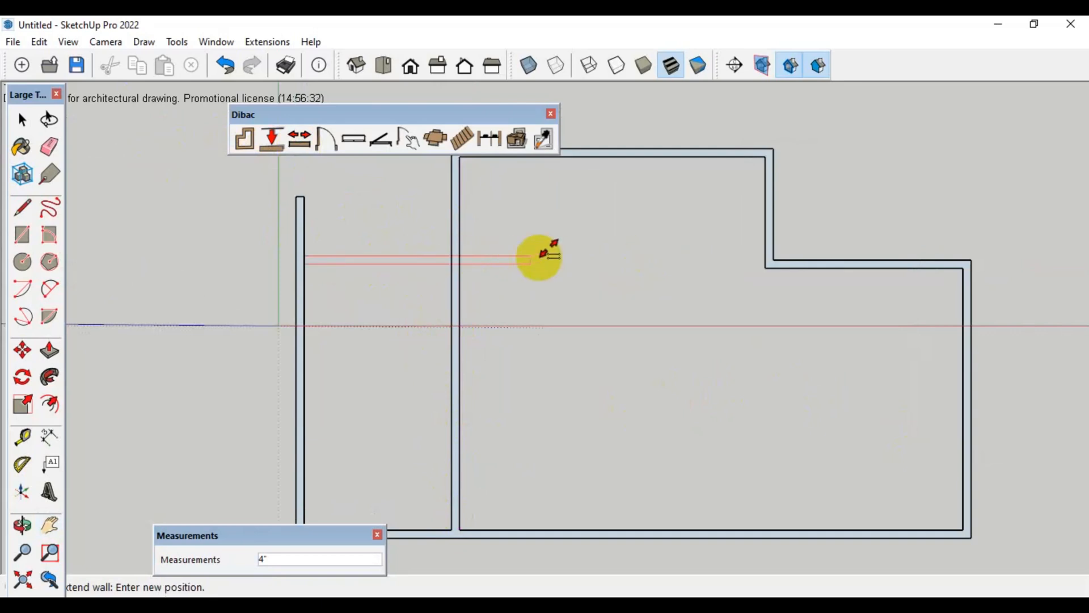
pyautogui.click(456, 257)
# Add 4" parallel walls in the left bay: a horizontal one about 3' 11 3/4" below its upper wall and a vertical one about 3' 3" from the outer wall
pyautogui.click(268, 142)
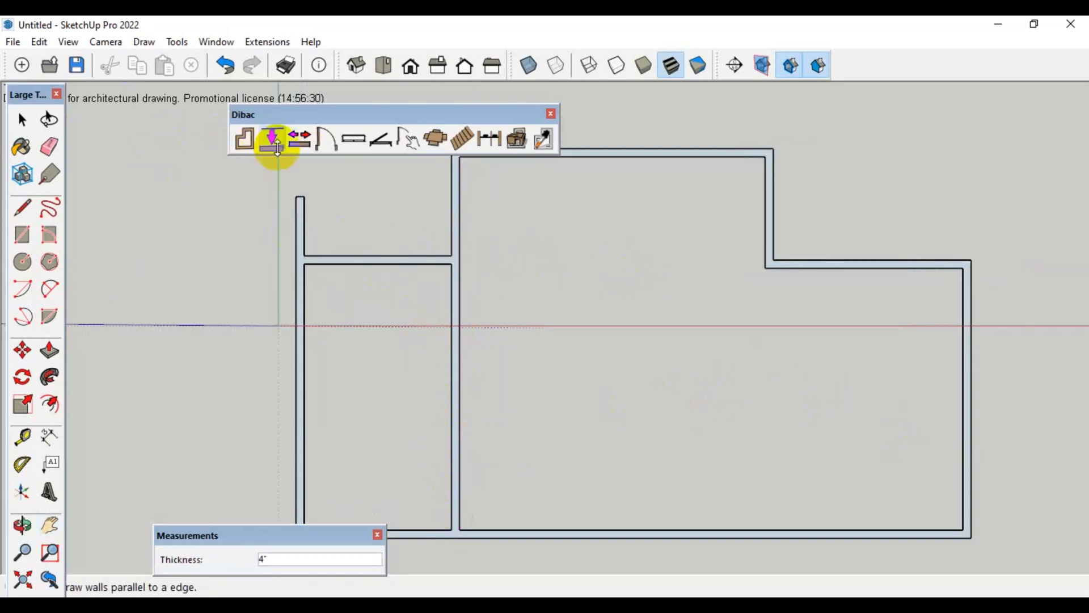
pyautogui.click(362, 265)
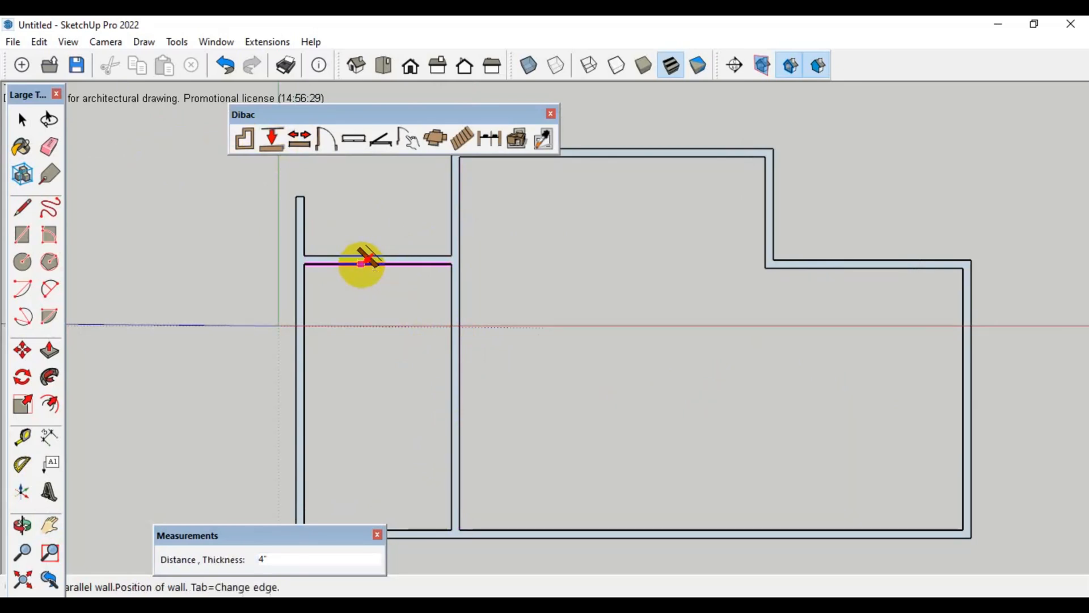
pyautogui.click(369, 358)
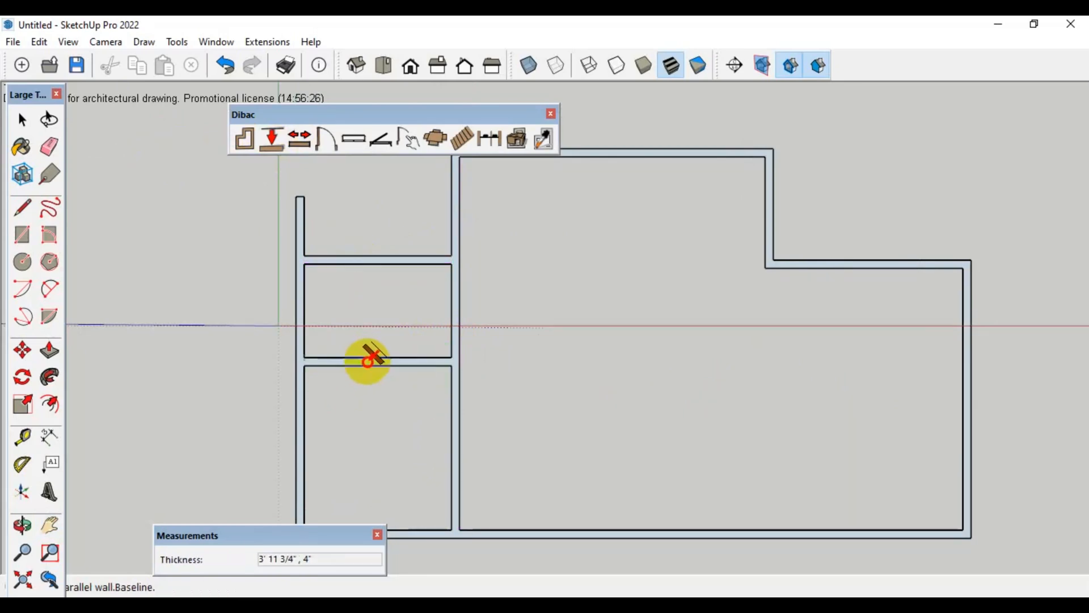
pyautogui.click(306, 294)
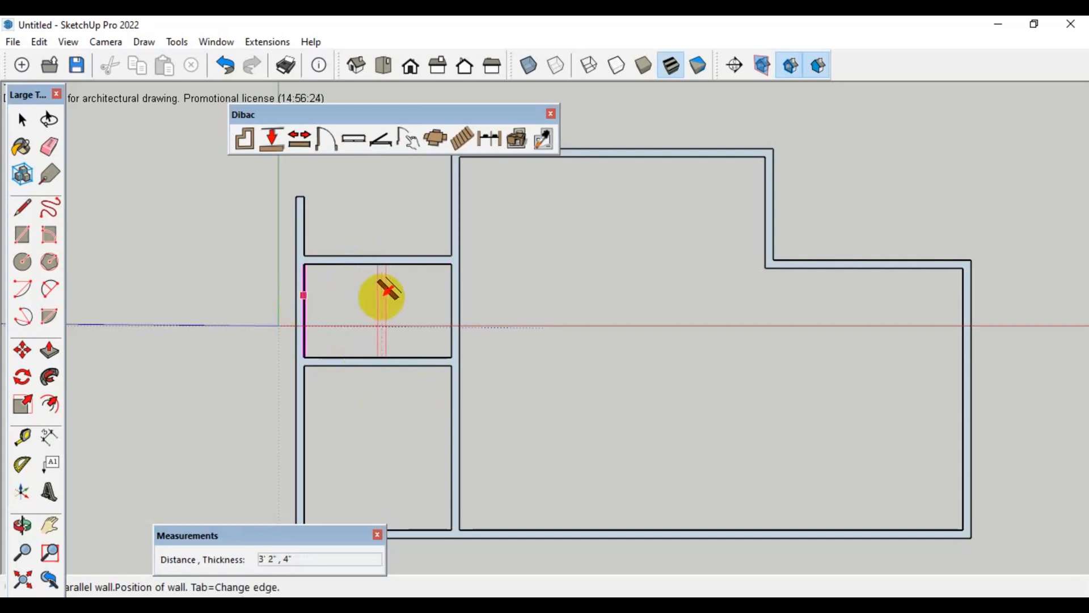
pyautogui.click(384, 294)
# Extend the raised section's right wall down to the lower outer wall
pyautogui.scroll(-2, 425, 401)
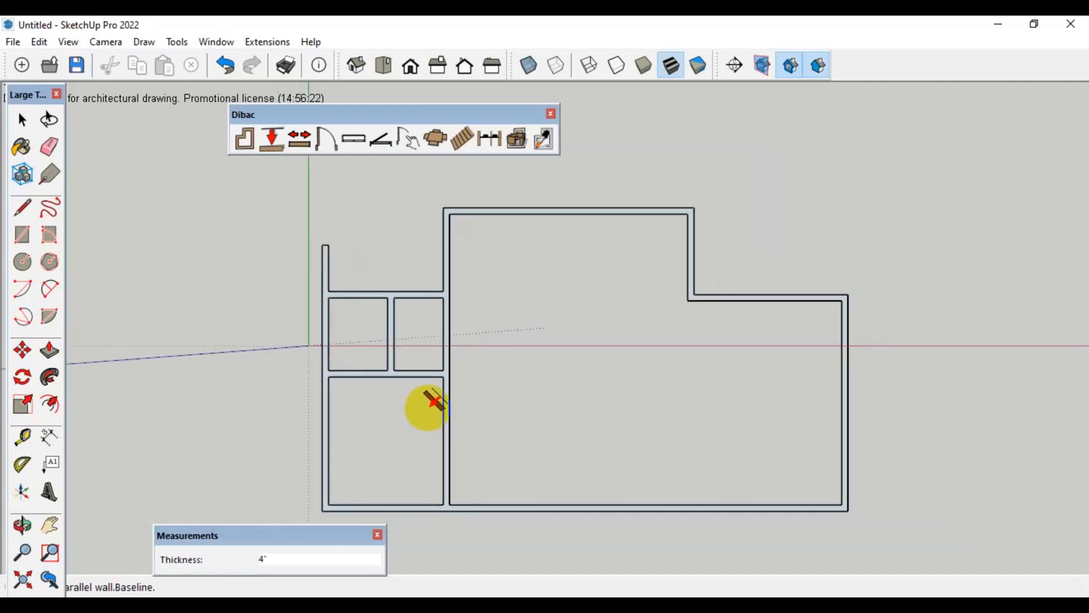
pyautogui.scroll(3, 688, 231)
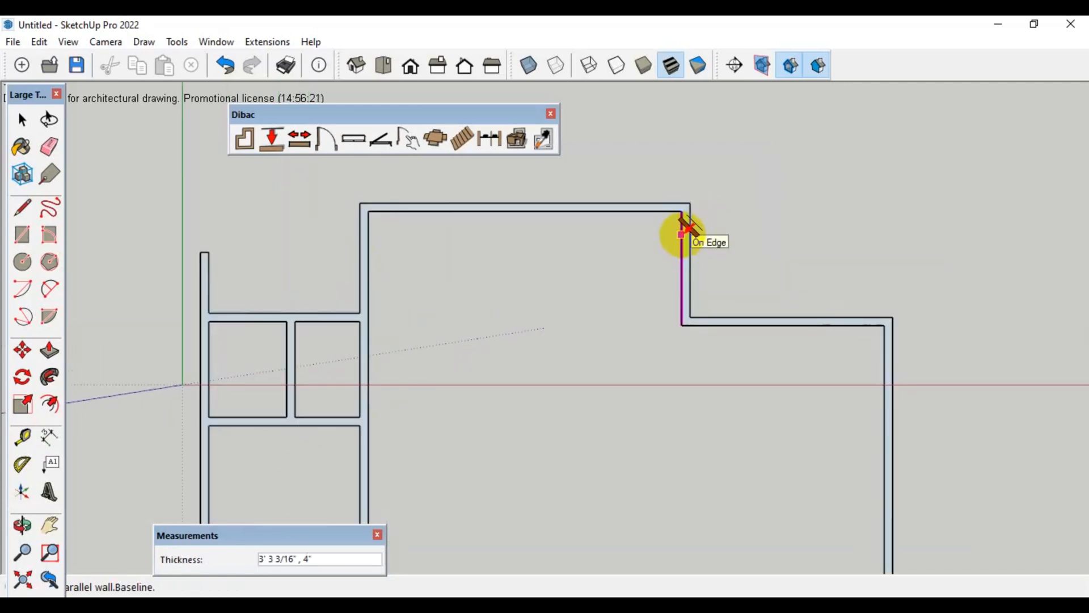
pyautogui.scroll(-2, 686, 224)
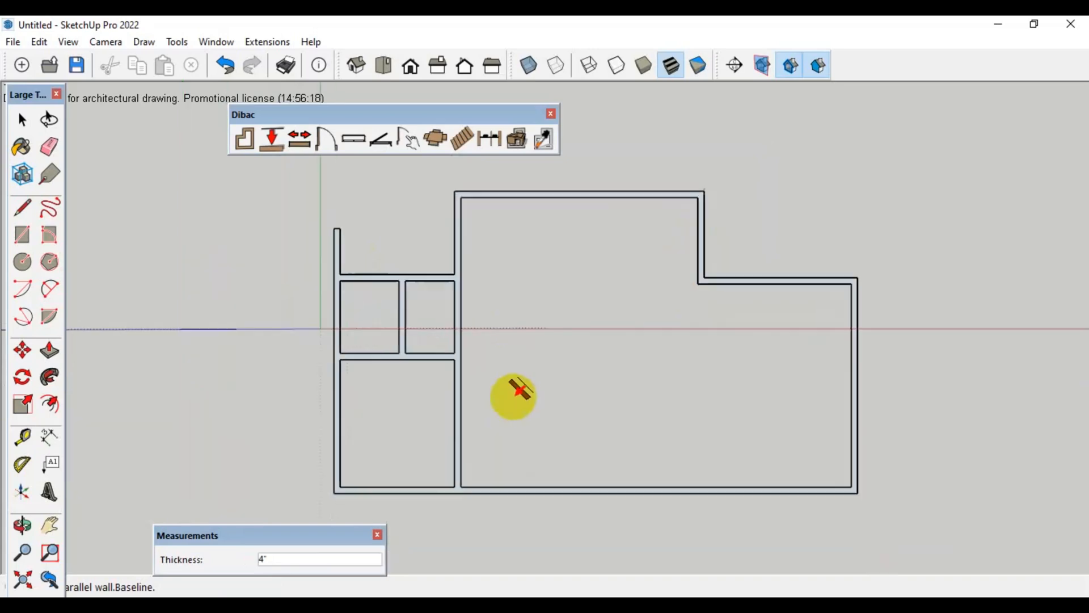
pyautogui.scroll(1, 511, 394)
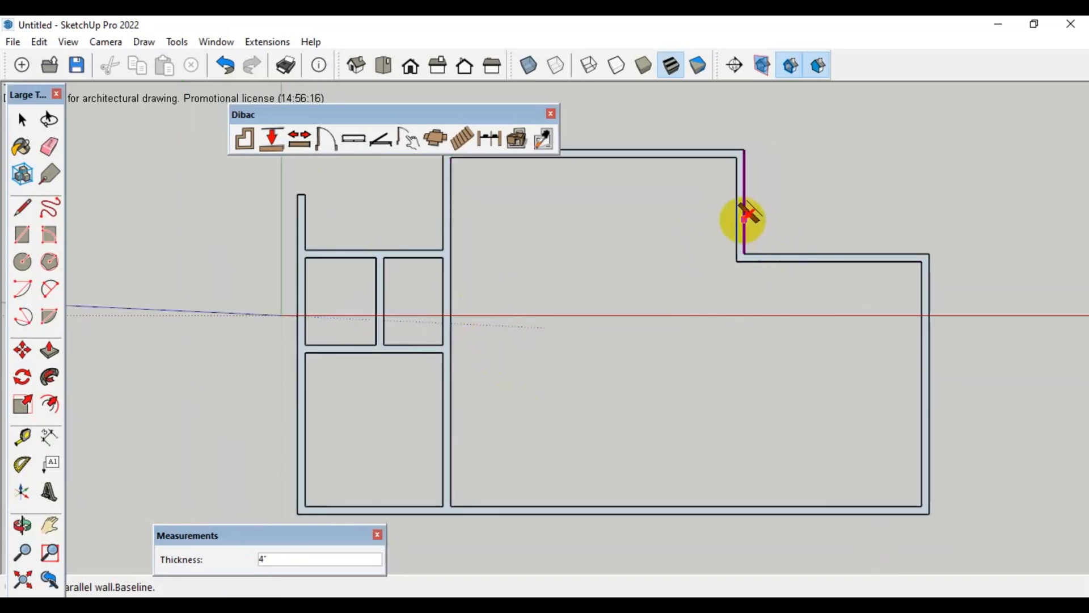
pyautogui.click(299, 138)
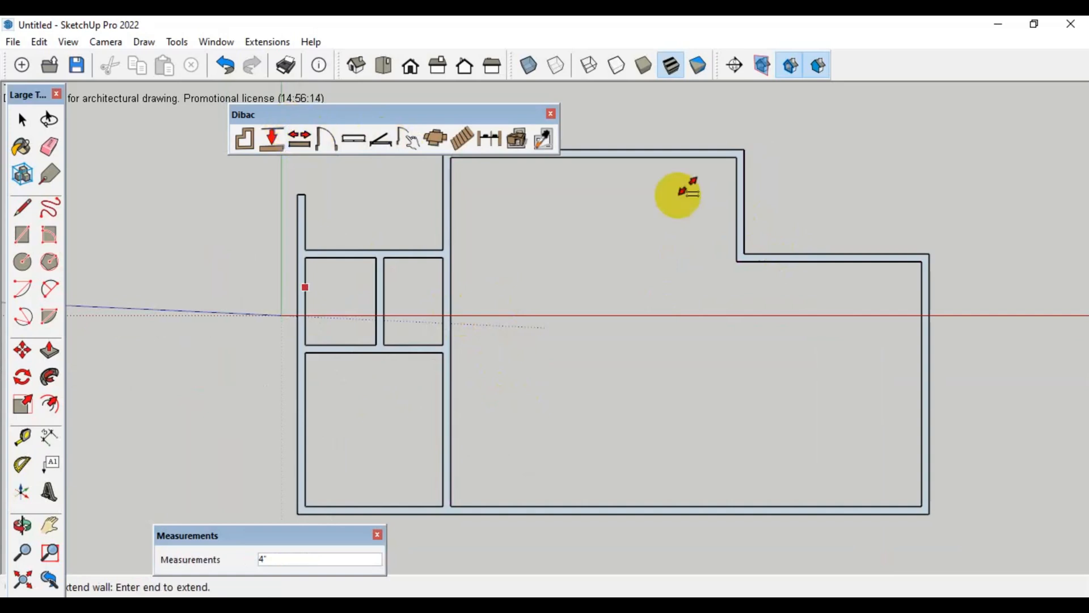
pyautogui.click(742, 220)
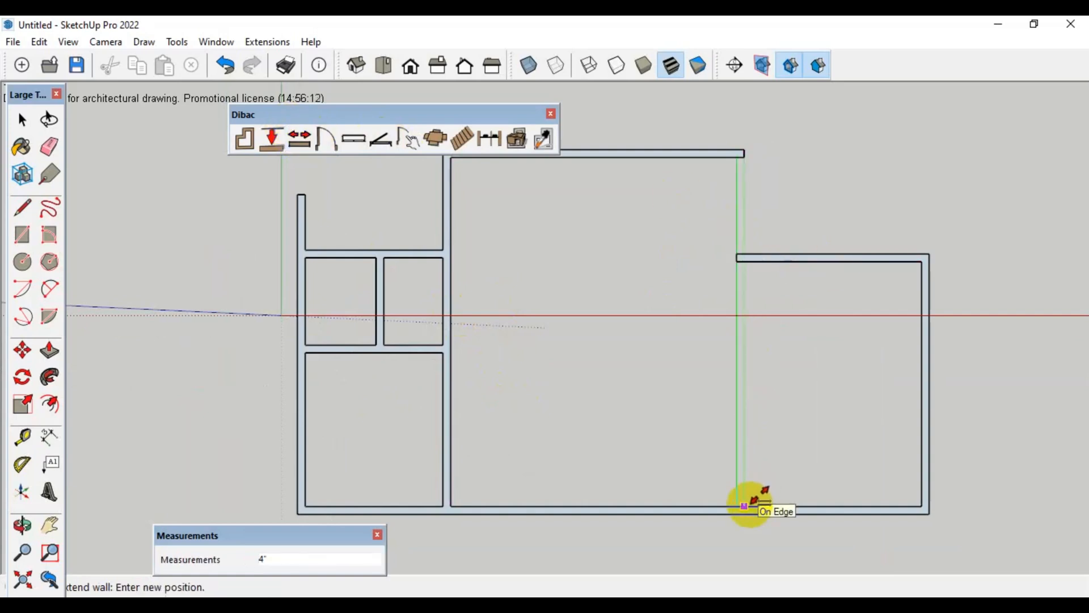
pyautogui.click(746, 504)
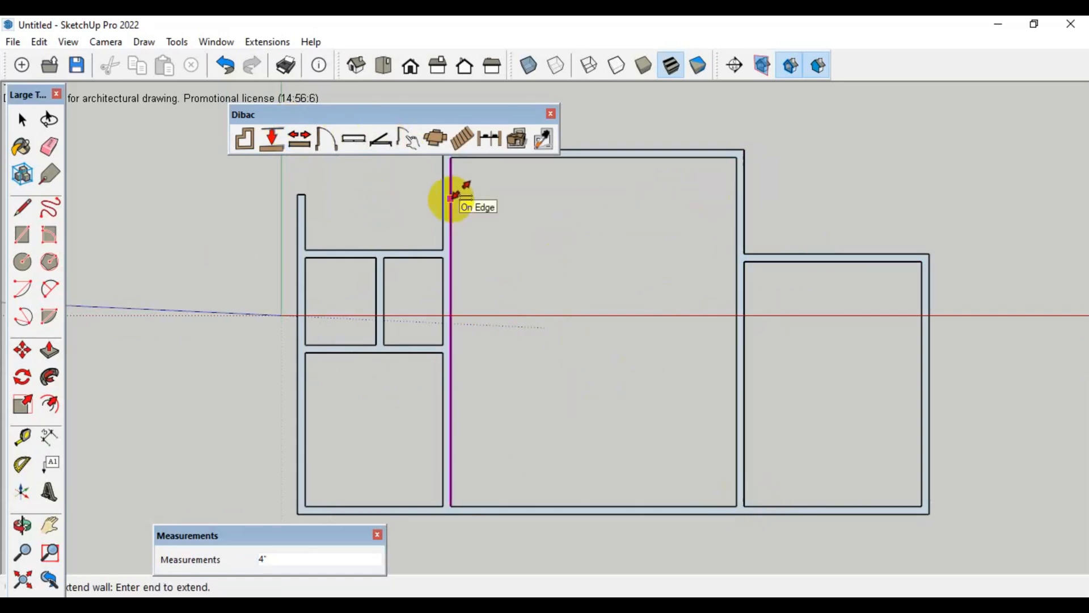
# Add a full-height 4" parallel wall in the middle section, about 5' 11" from its left wall
pyautogui.click(451, 198)
pyautogui.press('Escape')
pyautogui.click(245, 137)
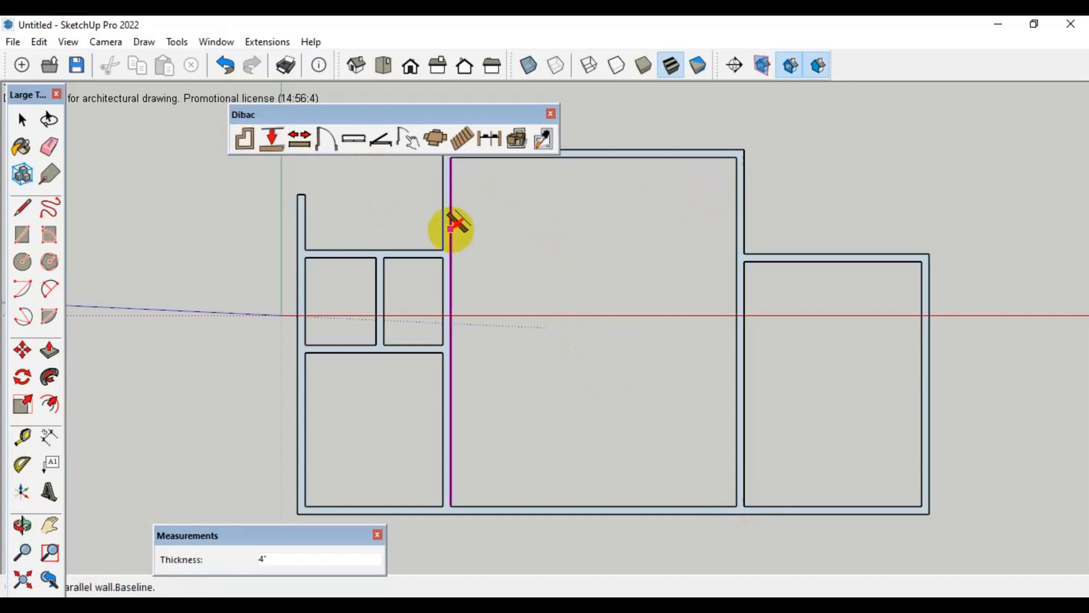
pyautogui.click(450, 216)
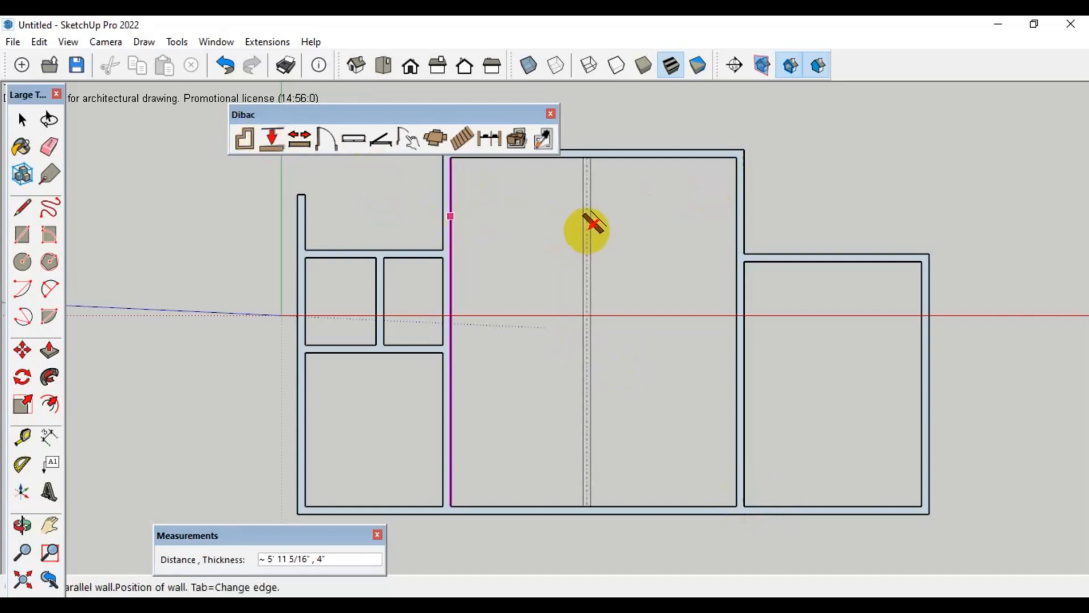
pyautogui.click(593, 226)
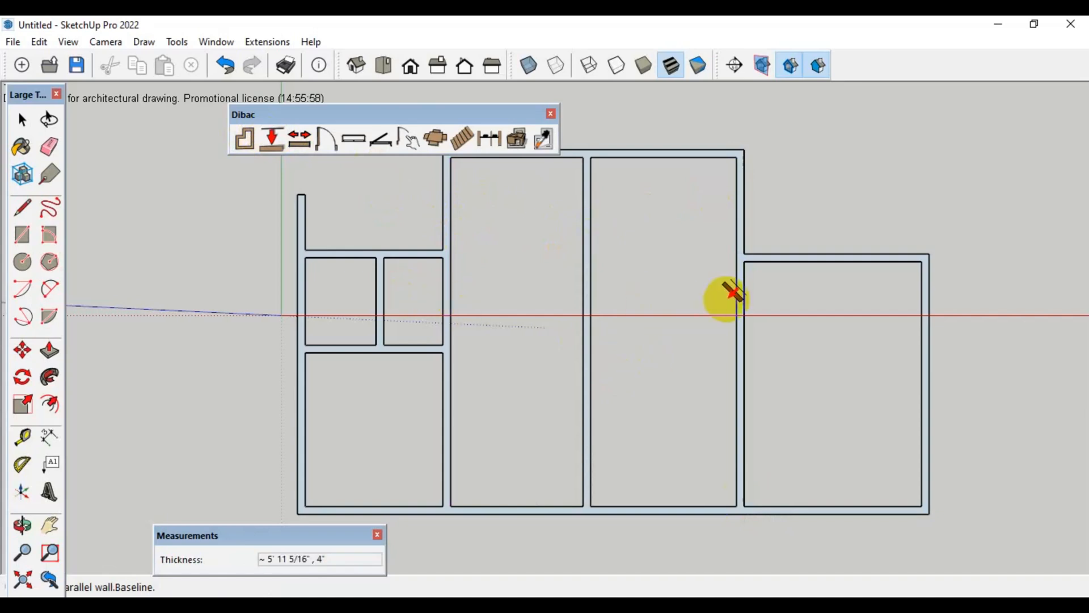
# Divide the right half of the middle section with a horizontal wall about 7' 4" below the upper wall and a vertical wall about 3' 5" from the central wall
pyautogui.click(682, 156)
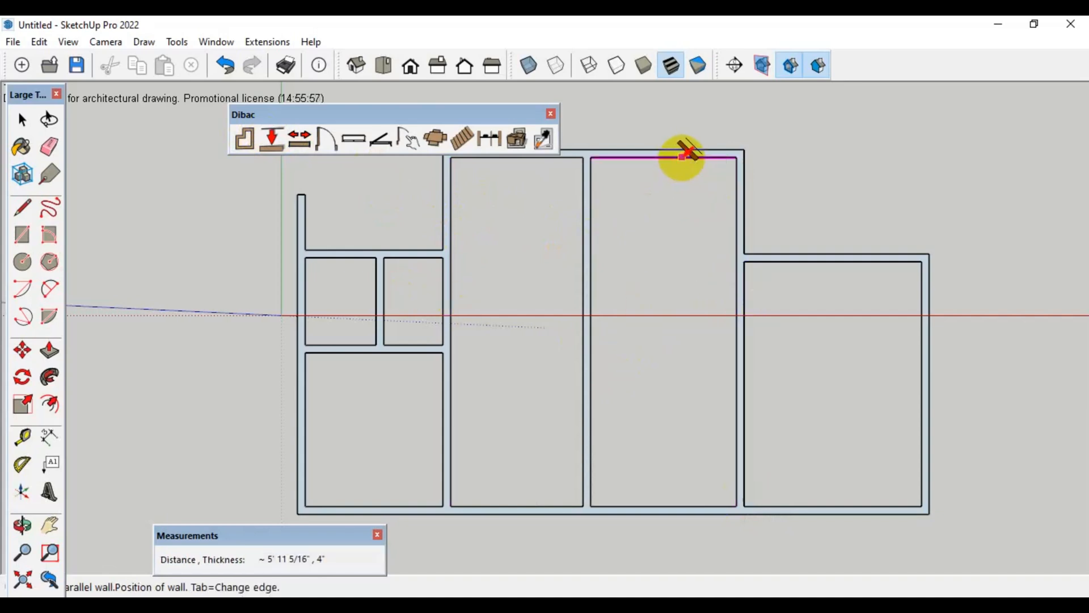
pyautogui.click(695, 318)
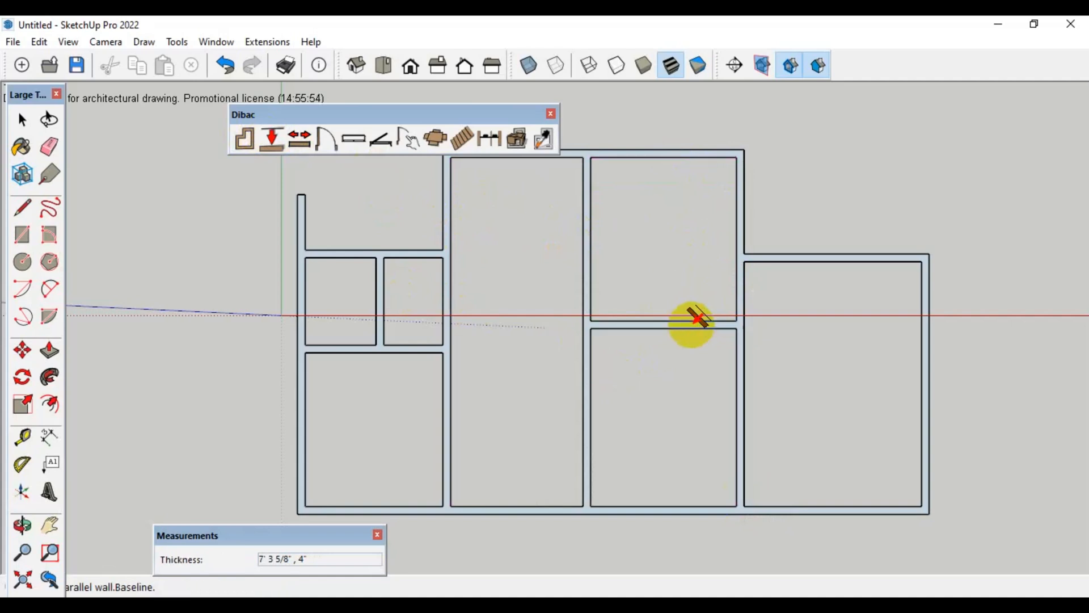
pyautogui.click(591, 227)
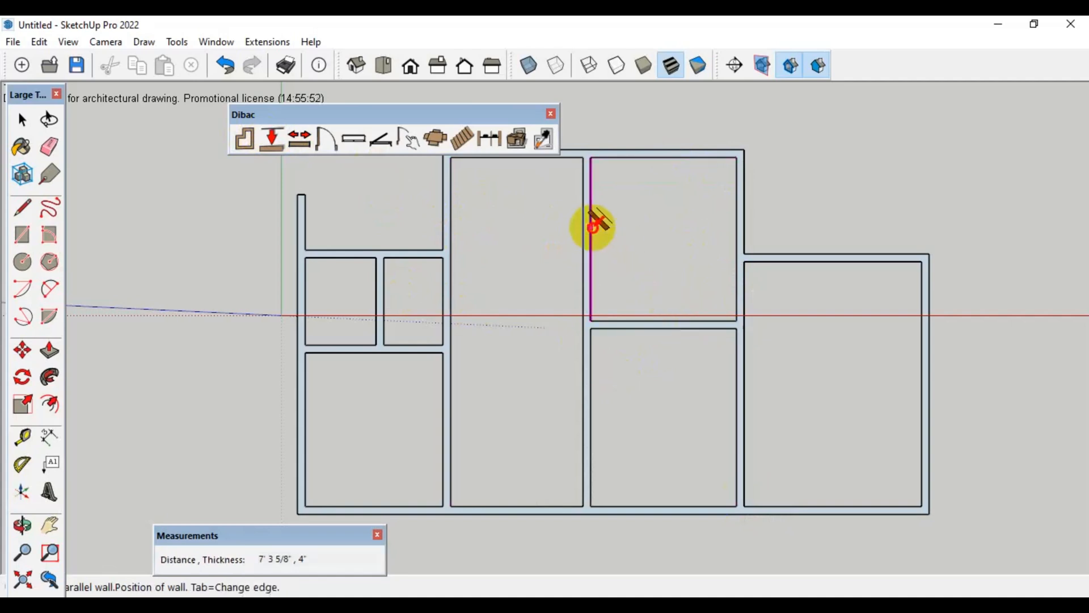
pyautogui.click(674, 227)
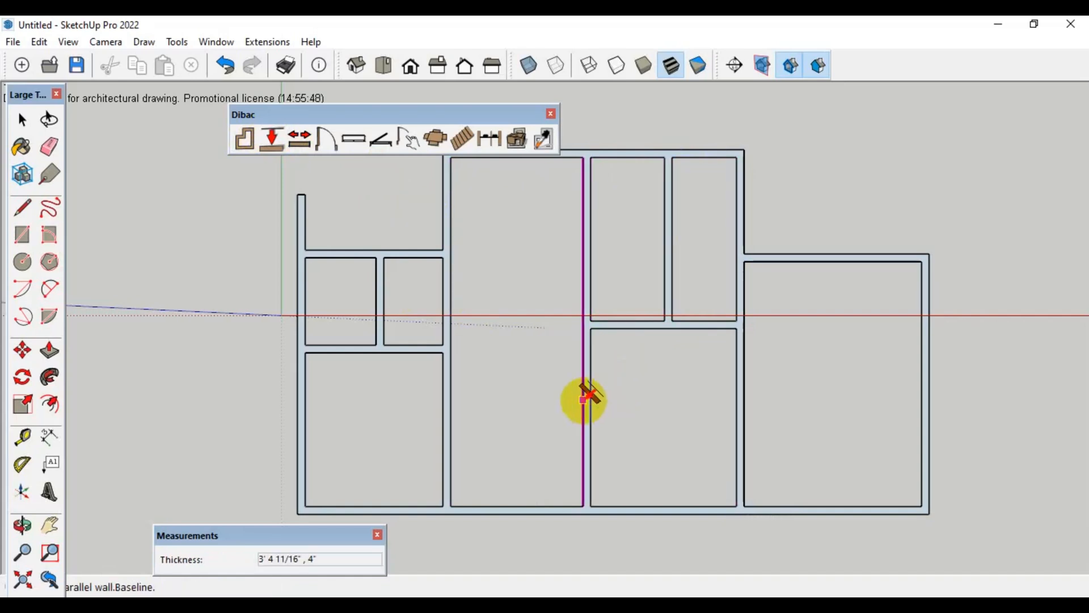
# Shorten the middle section's central vertical wall so it ends at the new horizontal partition
pyautogui.click(287, 135)
pyautogui.click(590, 445)
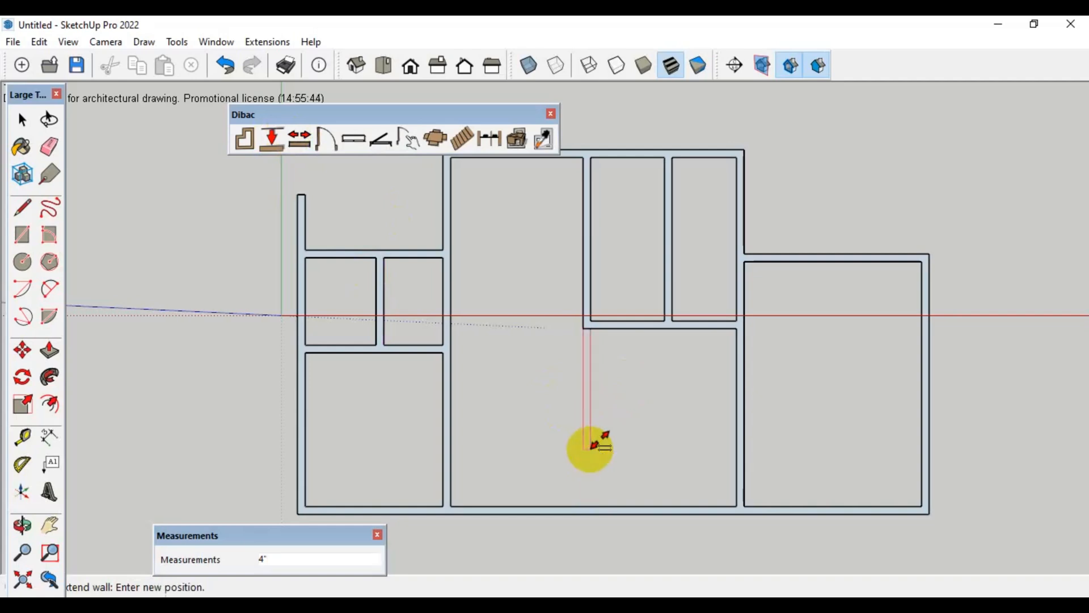
pyautogui.click(588, 327)
# Divide the right section with a 4" horizontal parallel wall about 6' below its upper wall and a vertical one about 4' from its right wall
pyautogui.scroll(-2, 639, 443)
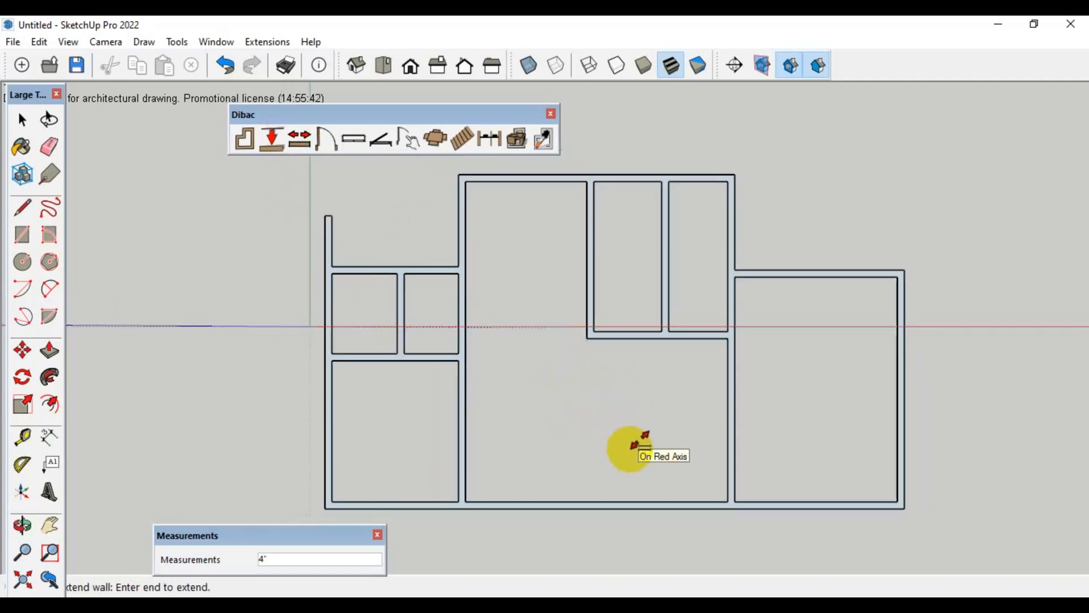
pyautogui.scroll(1, 643, 445)
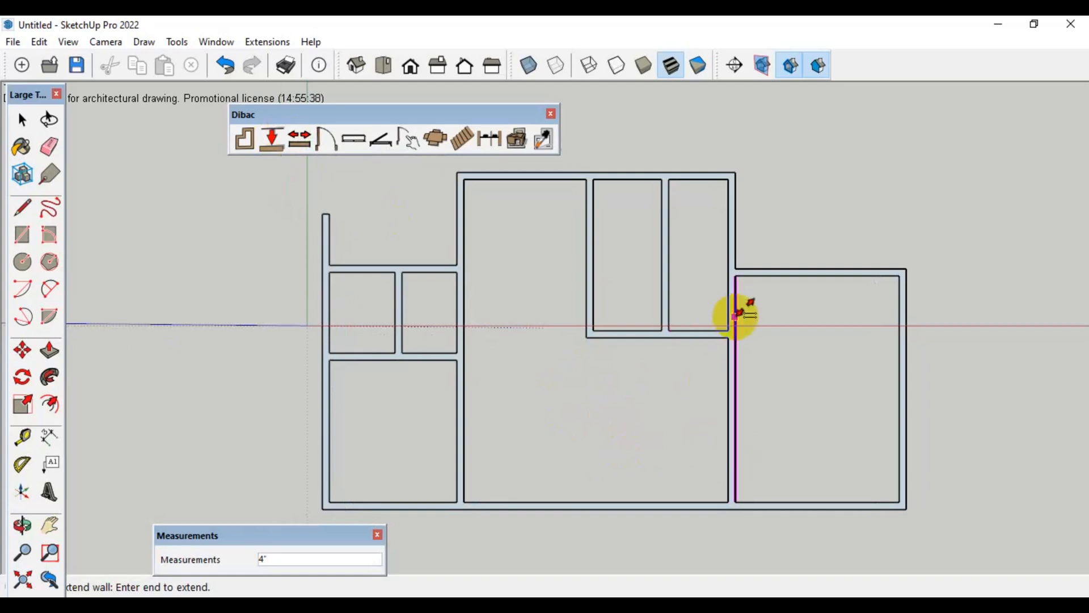
pyautogui.click(246, 138)
pyautogui.click(303, 141)
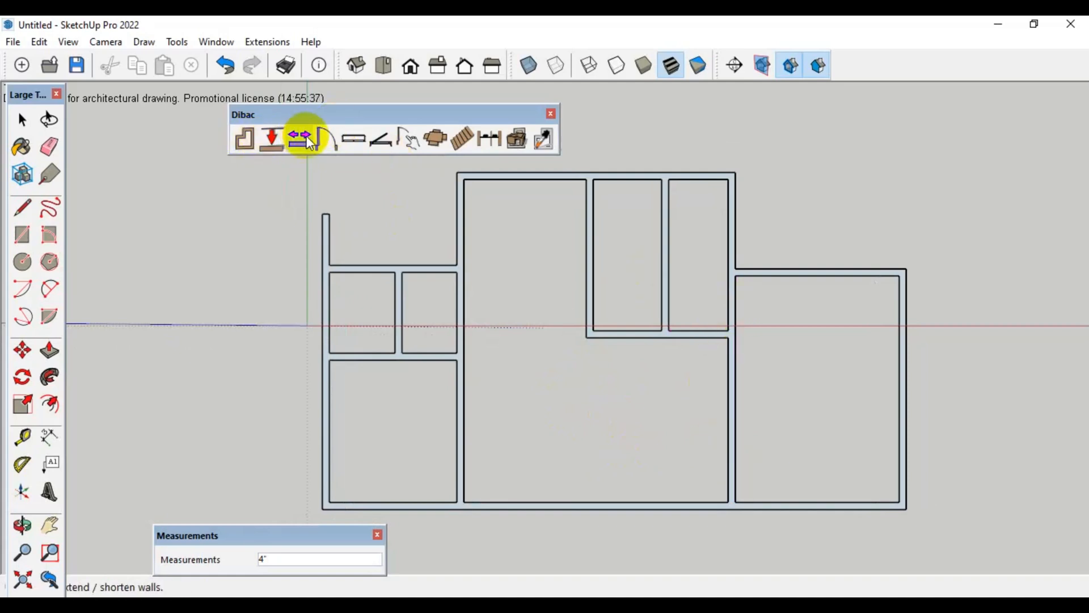
pyautogui.click(276, 143)
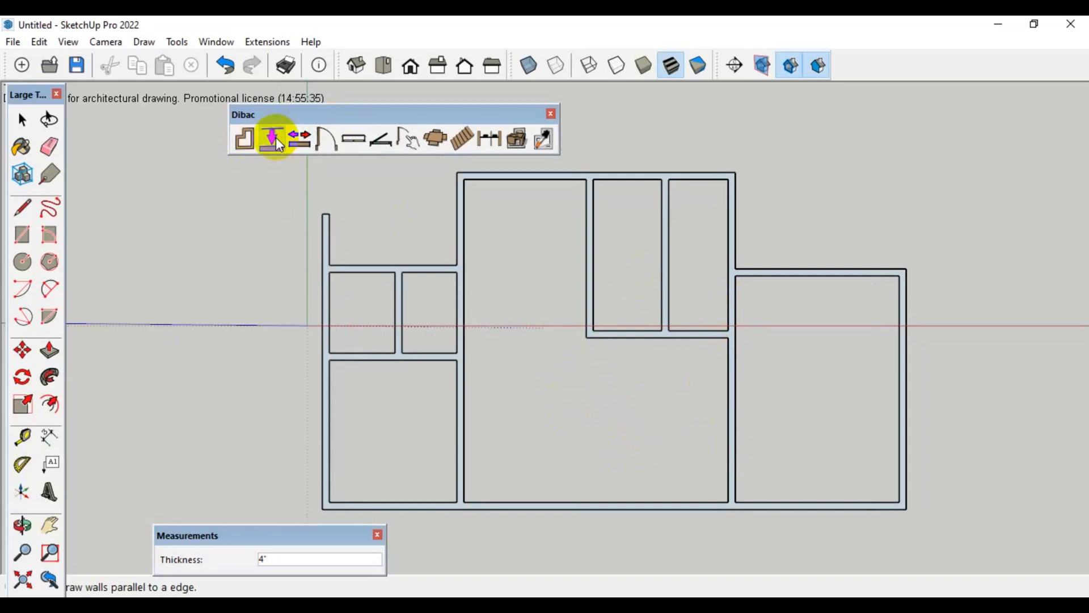
pyautogui.click(789, 274)
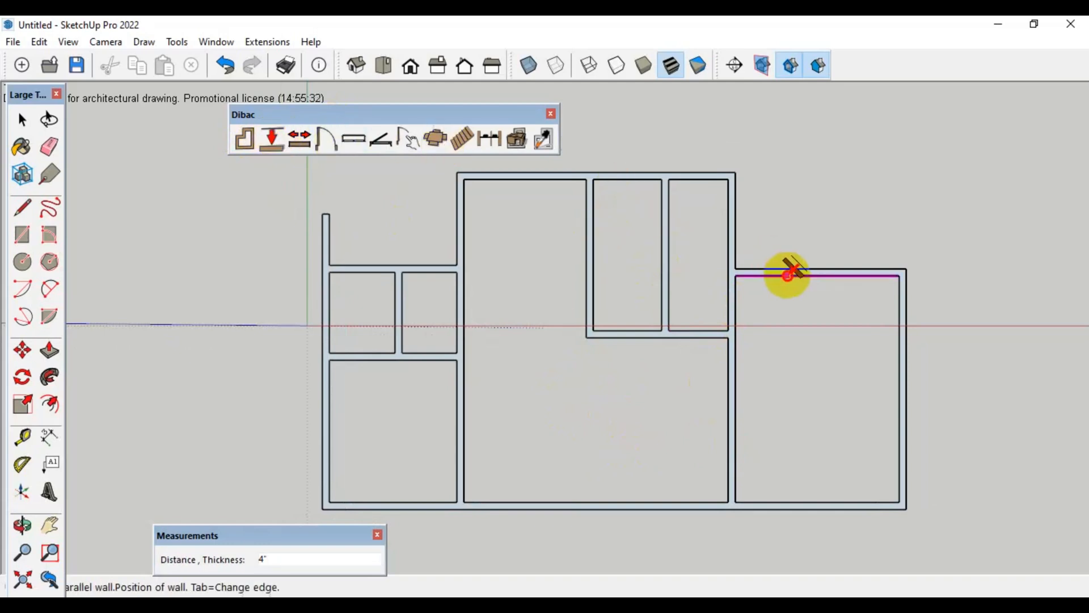
pyautogui.click(798, 402)
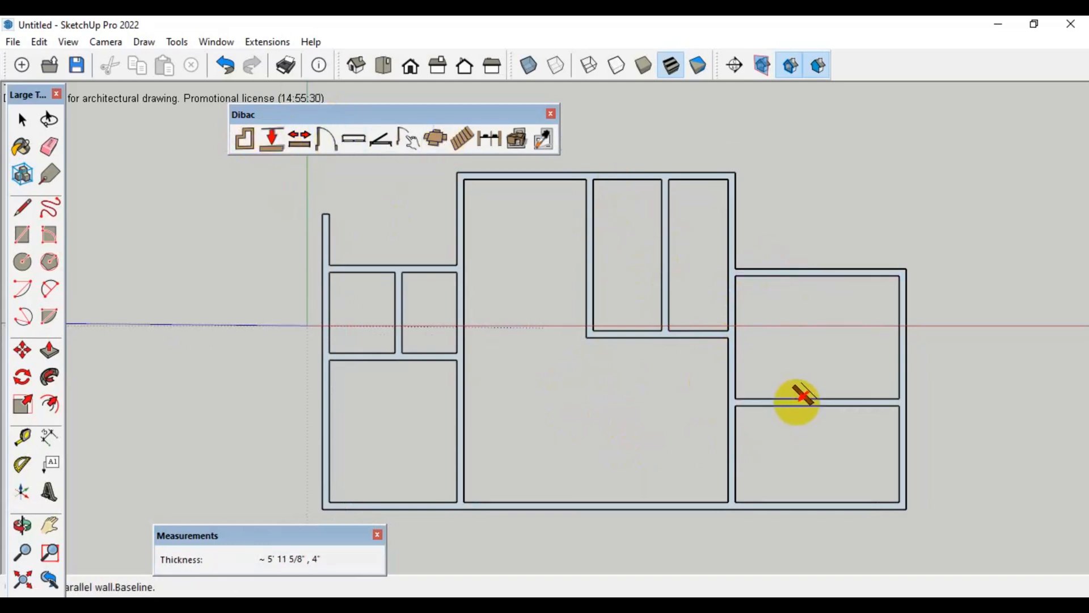
pyautogui.click(899, 310)
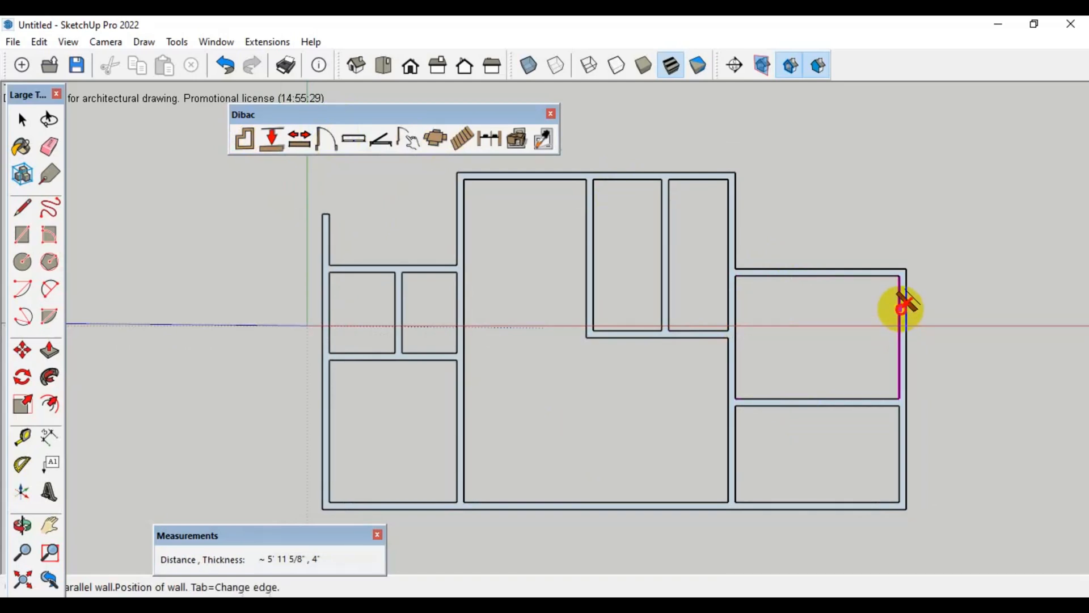
pyautogui.click(817, 301)
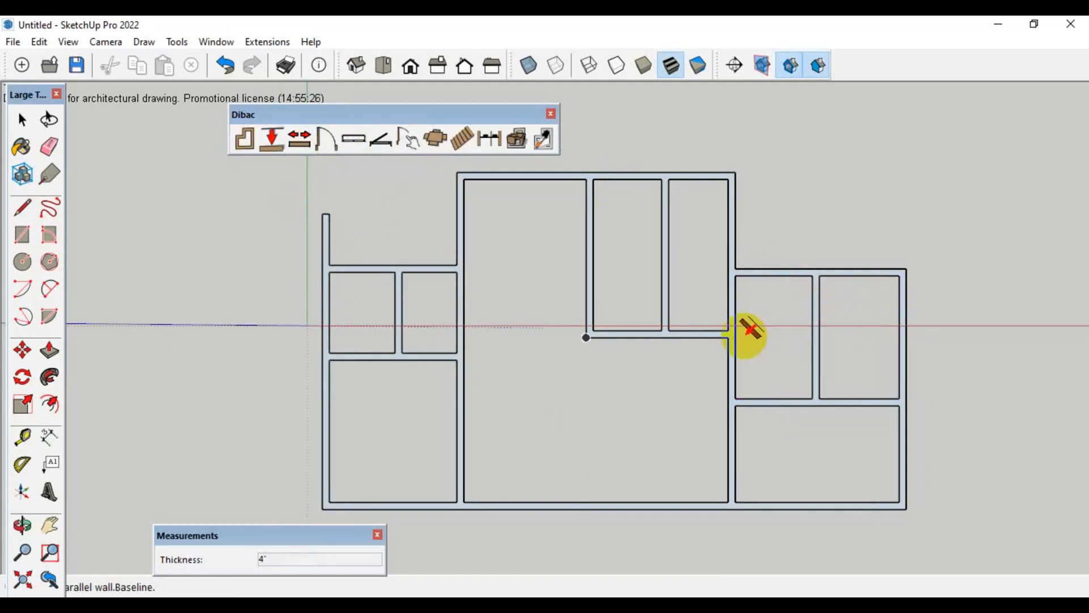
# Select the entire connected floor plan and reverse its faces
pyautogui.press('space')
pyautogui.tripleClick(734, 308)
pyautogui.rightClick(733, 304)
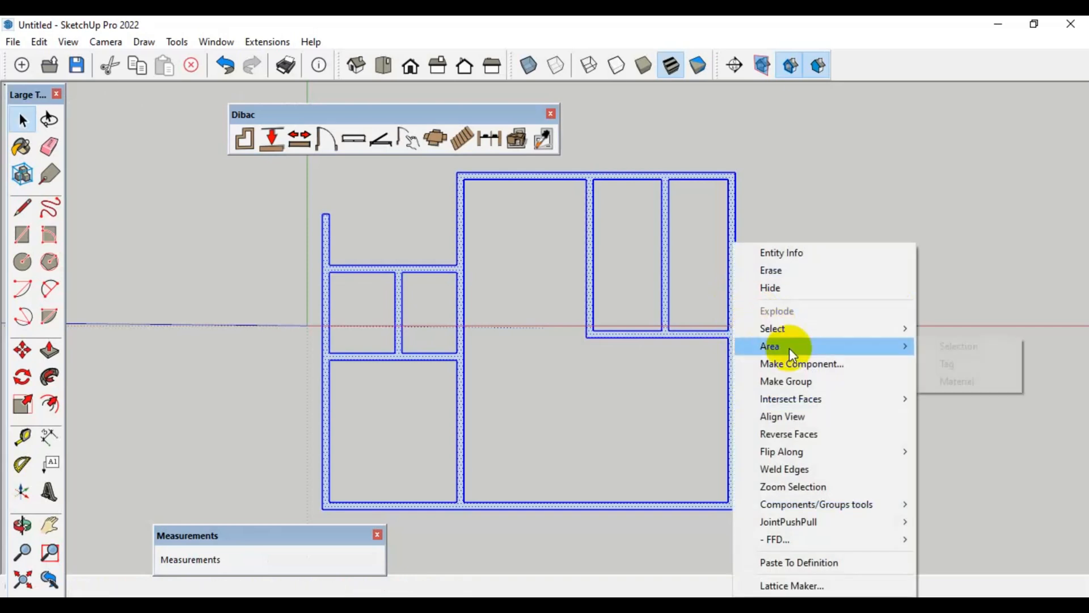
pyautogui.click(795, 432)
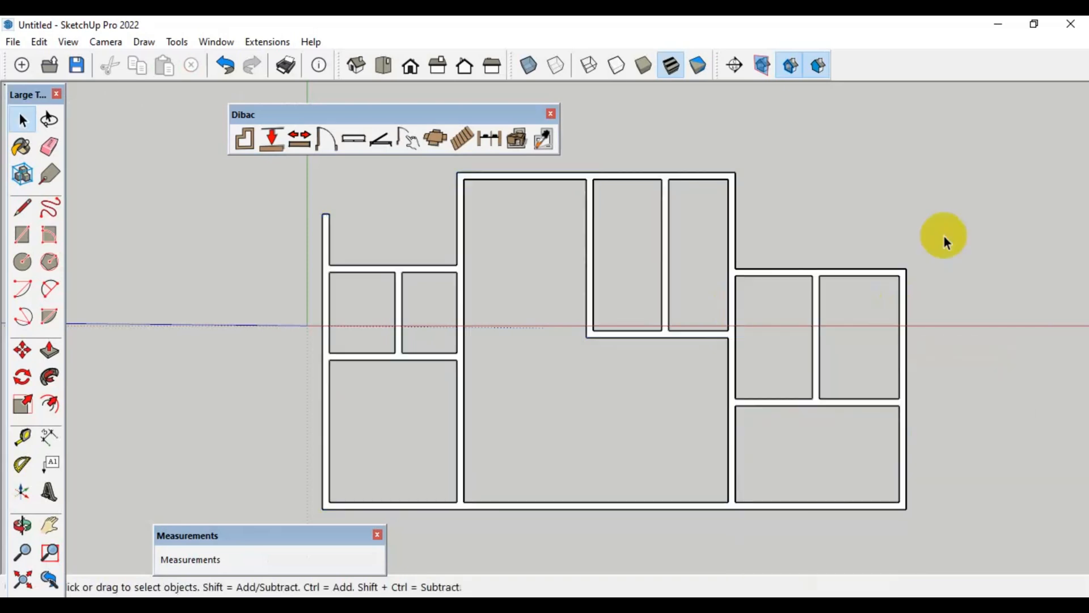
# Place single doors with a 1' 6" slab below each of the two small left rooms and in the middle section's upper outer wall
pyautogui.click(330, 140)
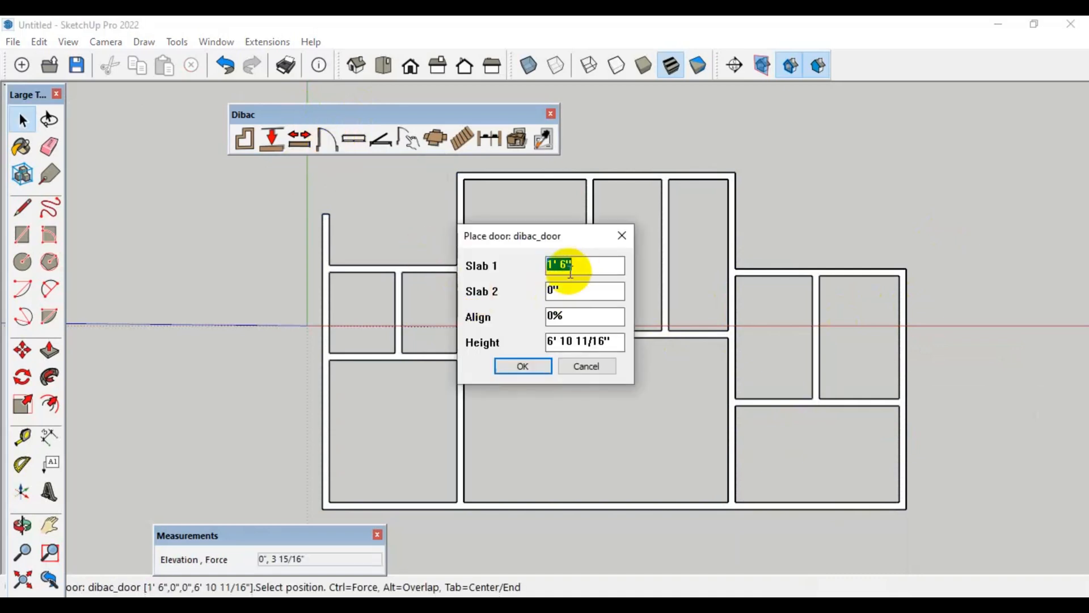
pyautogui.click(523, 365)
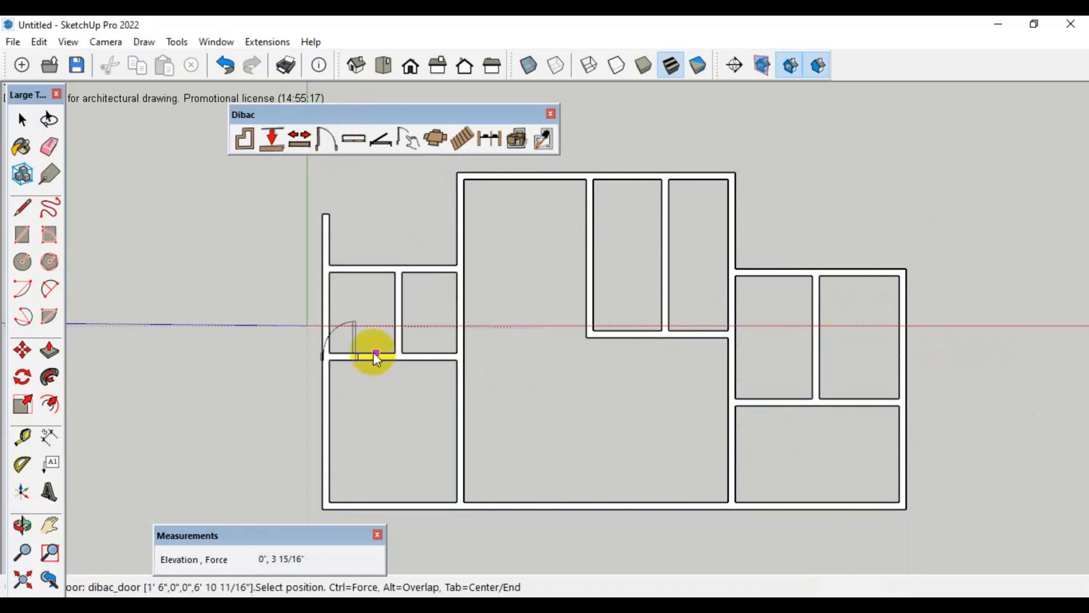
pyautogui.click(417, 352)
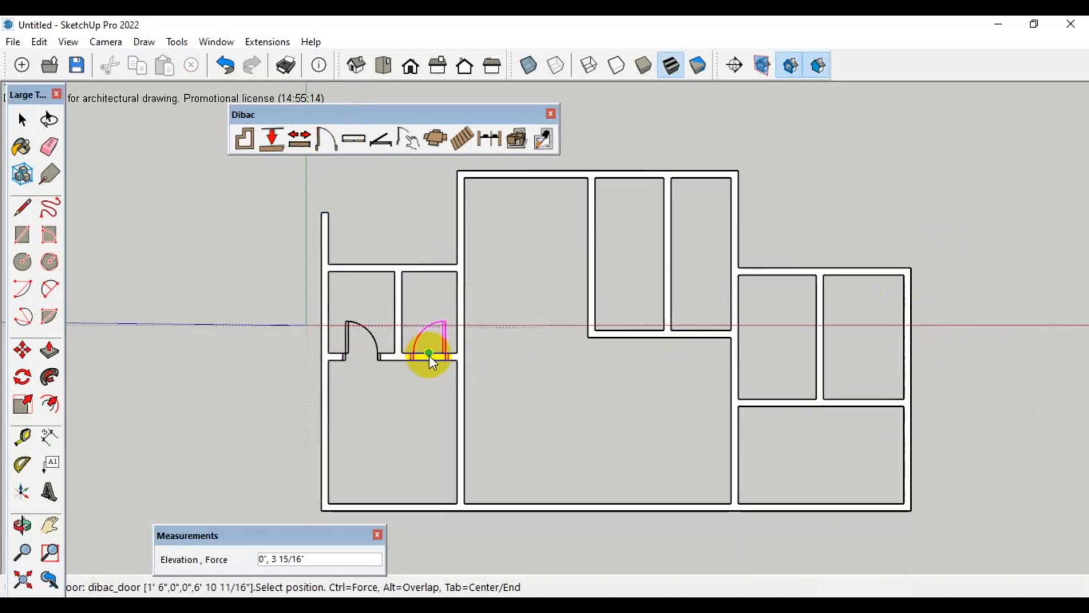
pyautogui.click(635, 177)
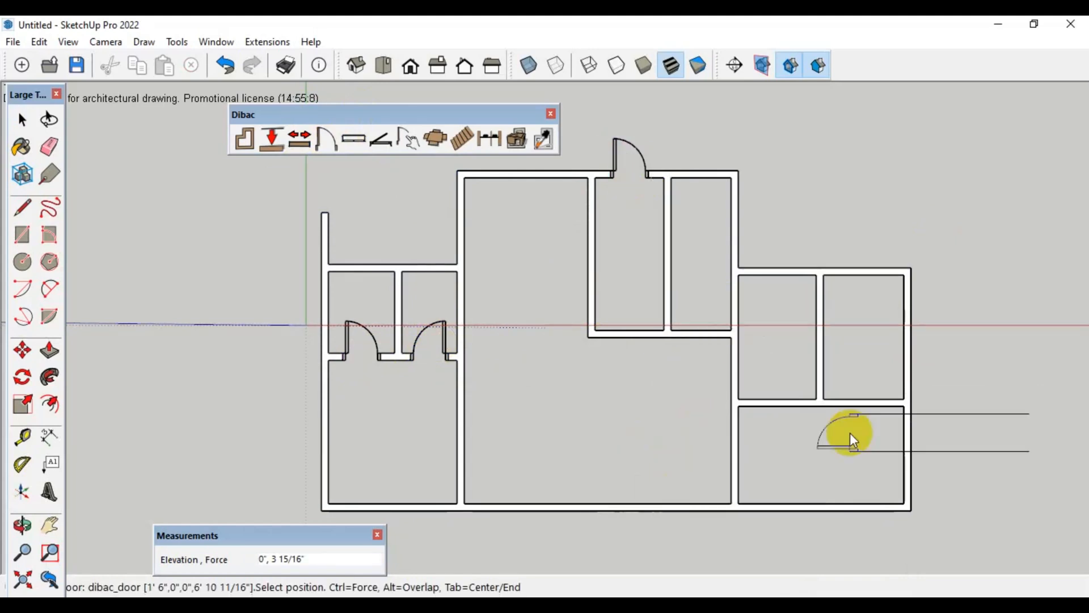
# Add single doors in the right section's horizontal partition, the central vertical wall, and the lower ends of both full-height walls flanking the middle section
pyautogui.click(783, 403)
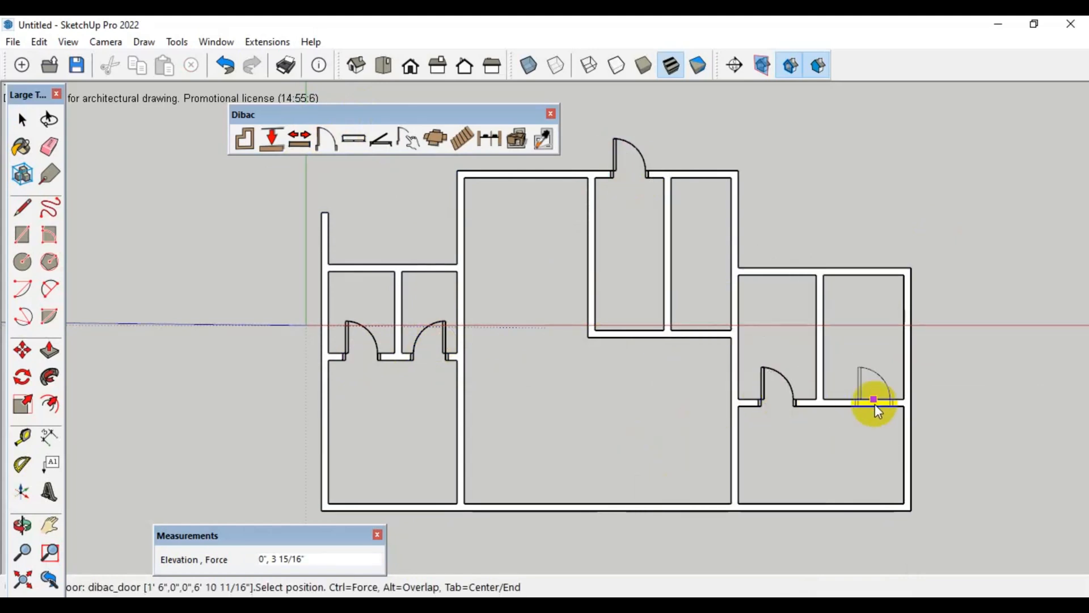
pyautogui.click(589, 294)
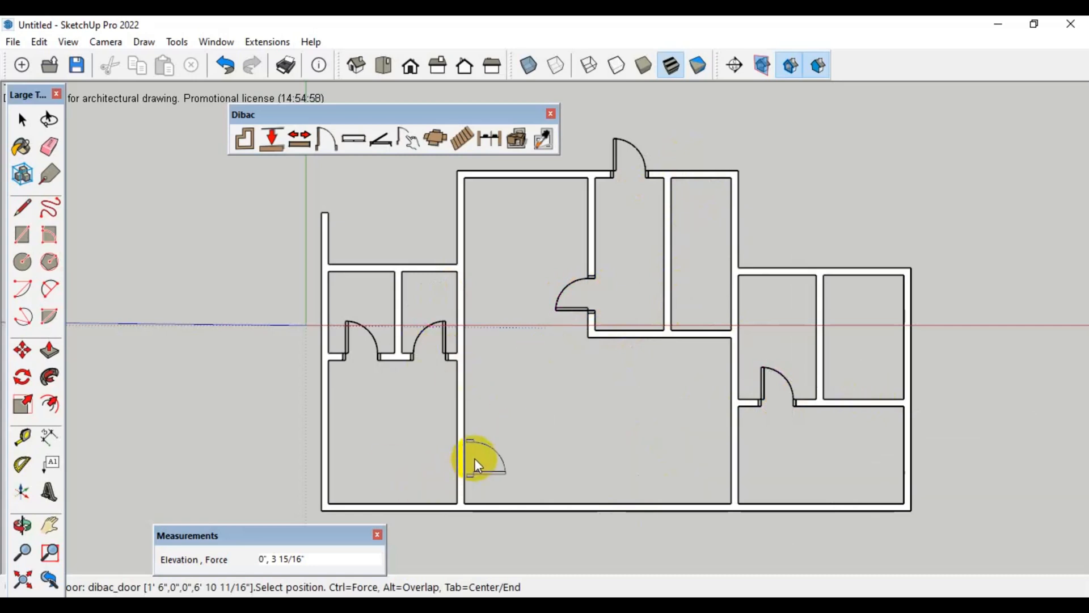
pyautogui.click(741, 468)
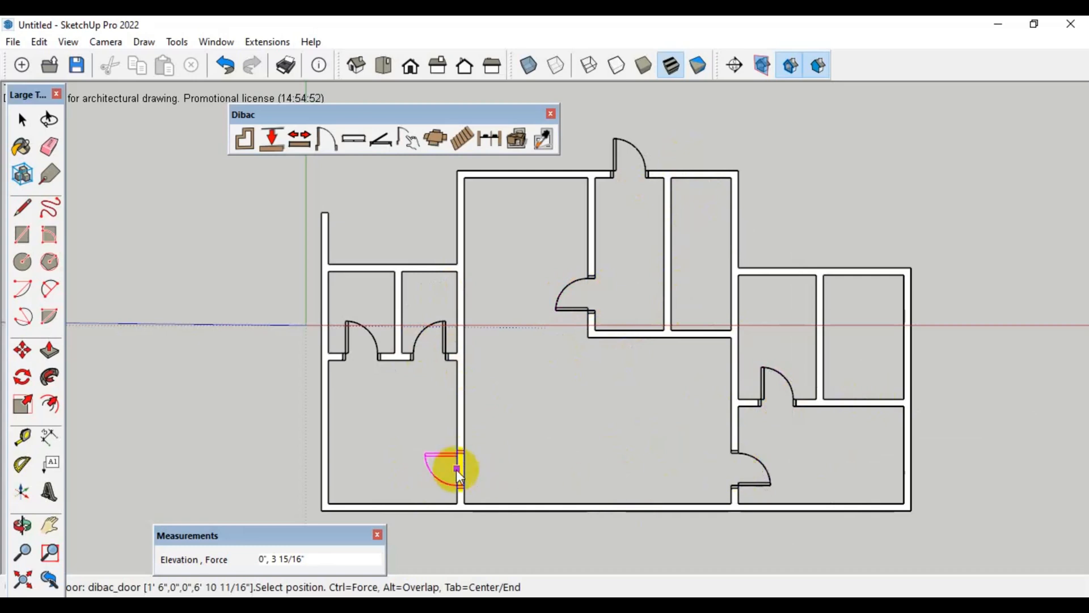
pyautogui.click(460, 469)
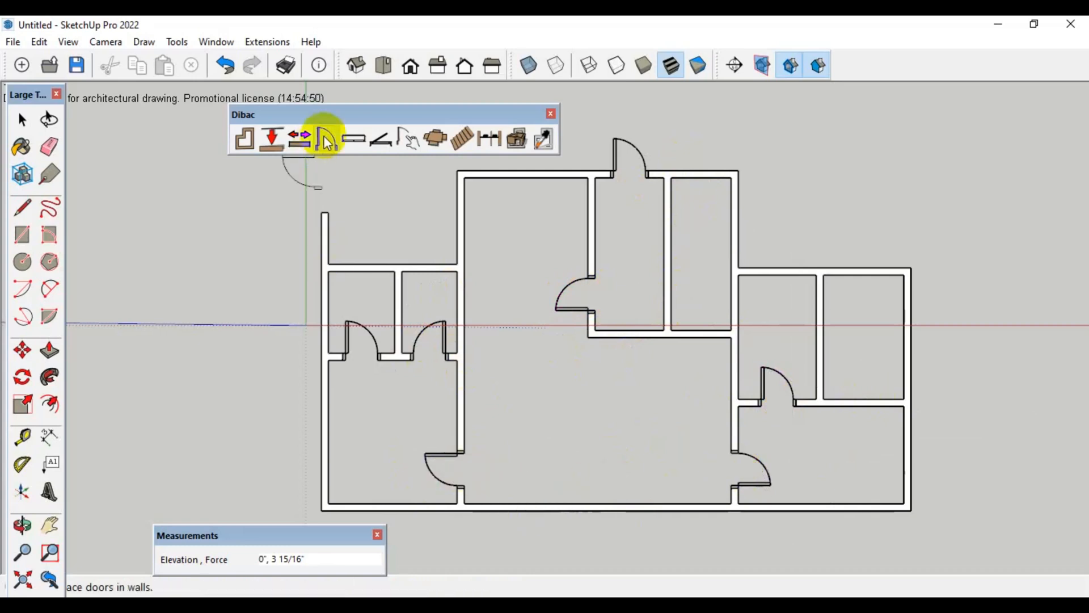
# Place a window 5' long and 4' high in the lower outer wall, near the left end of the middle section
pyautogui.click(353, 138)
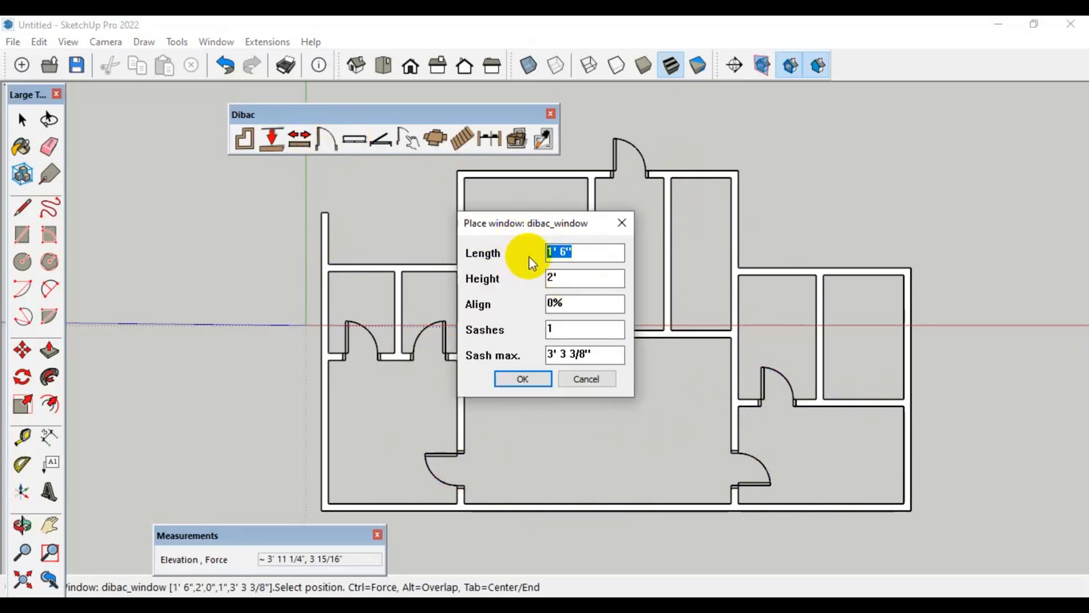
pyautogui.write("5'")
pyautogui.moveTo(587, 284); pyautogui.dragTo(516, 277)
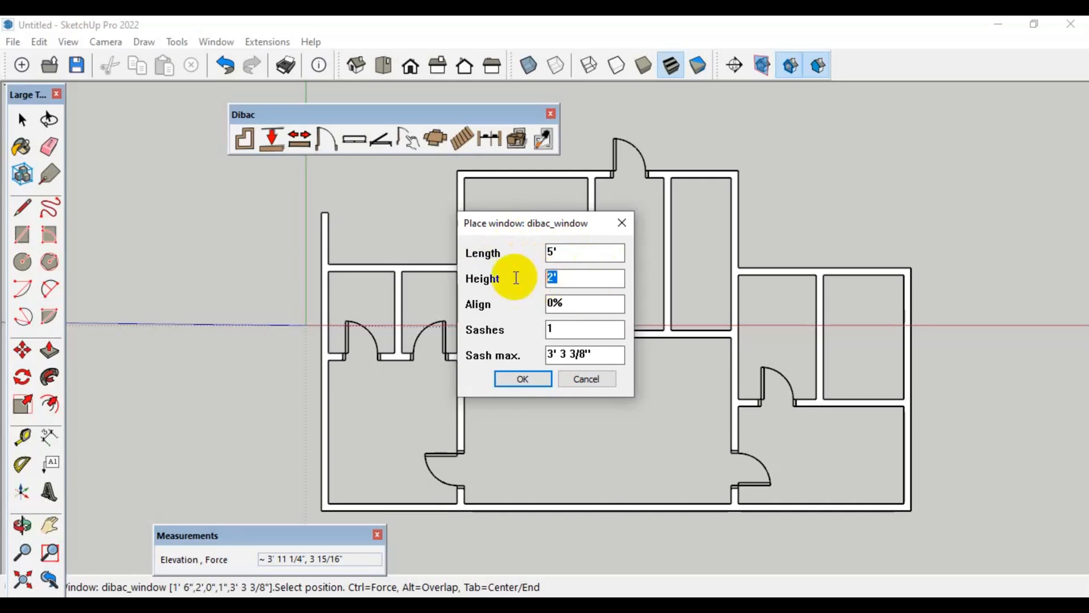
pyautogui.write("4'")
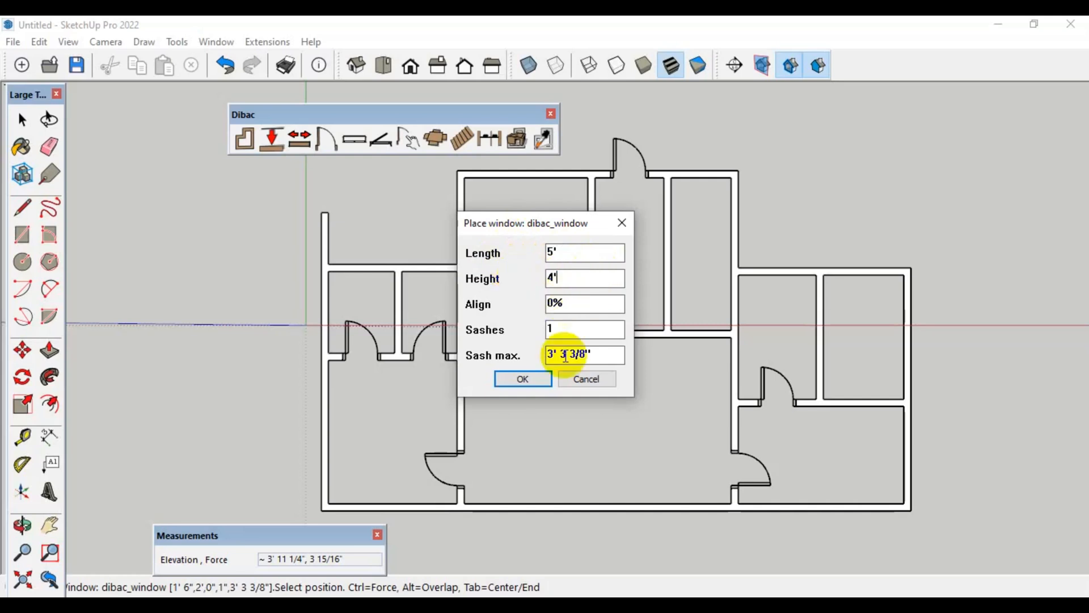
pyautogui.click(529, 379)
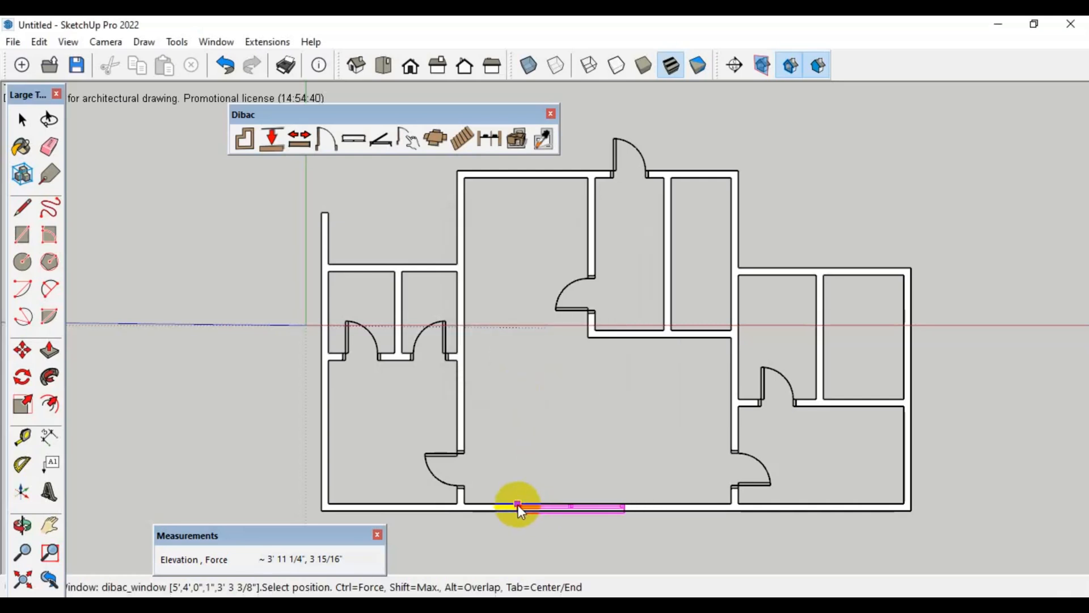
pyautogui.click(493, 504)
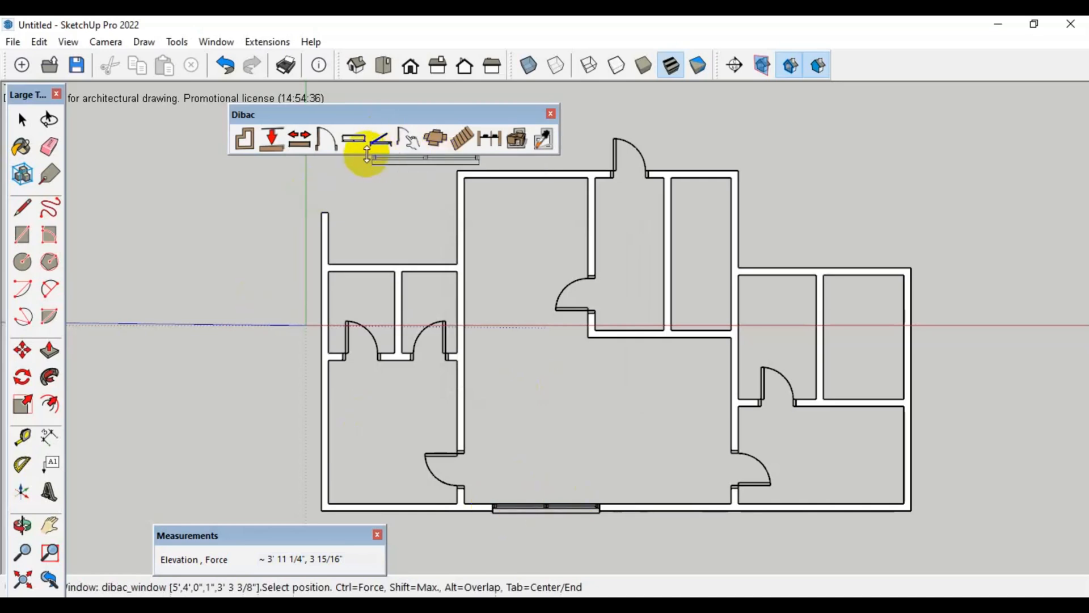
# Place a double door with two 1' 6" slabs in the lower outer wall between the window and the right section
pyautogui.click(325, 141)
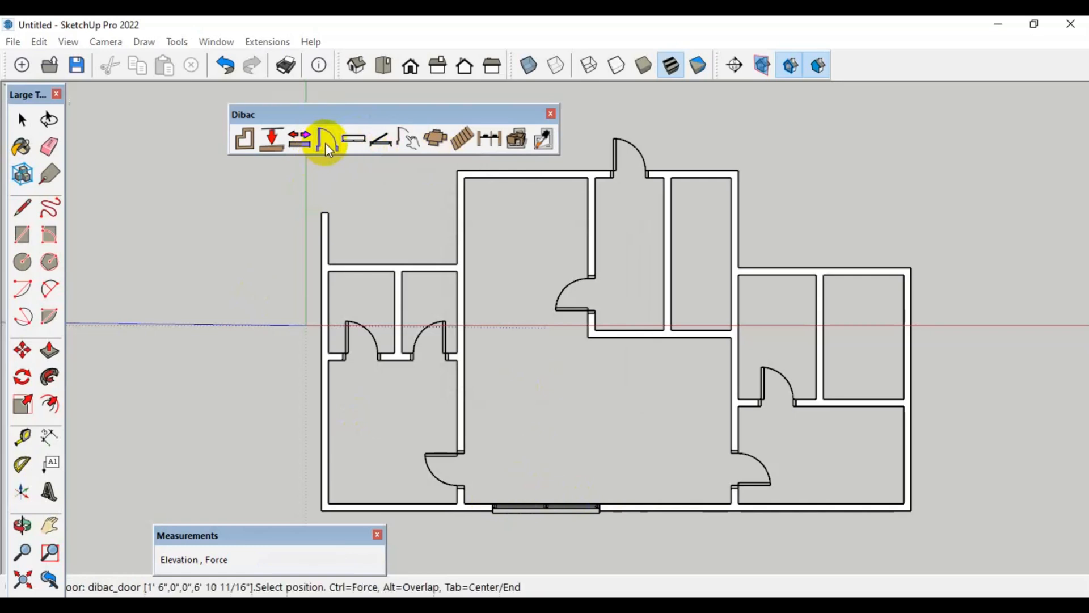
pyautogui.press('Tab')
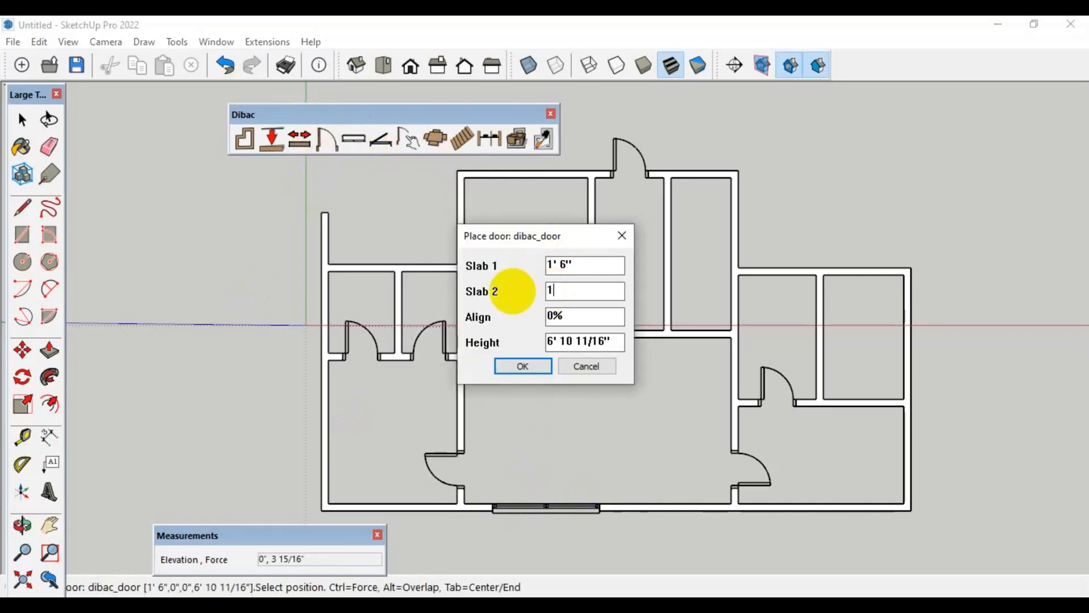
pyautogui.click(524, 366)
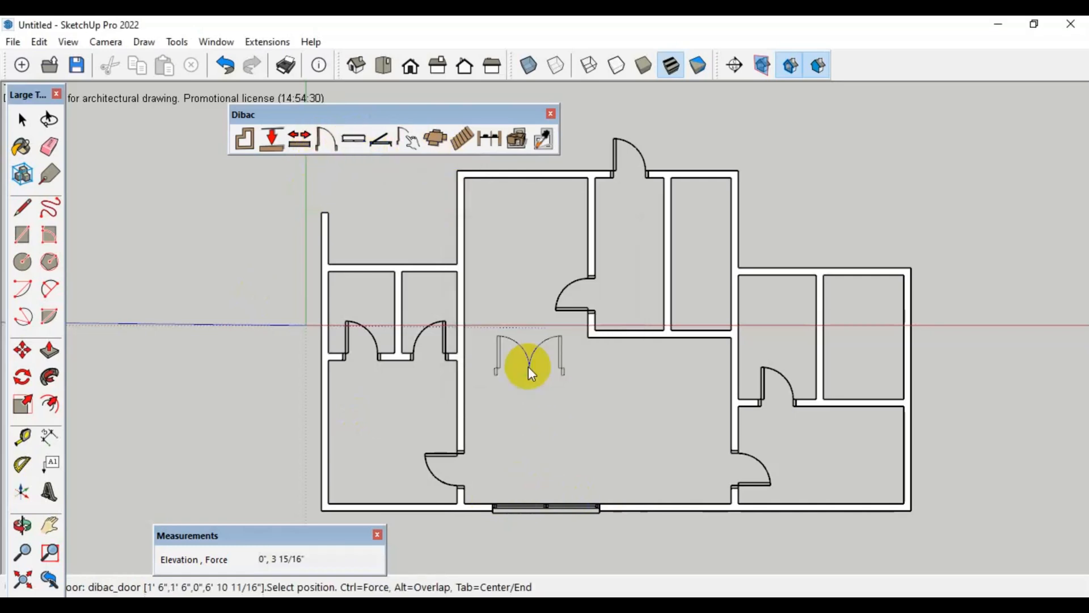
pyautogui.click(671, 506)
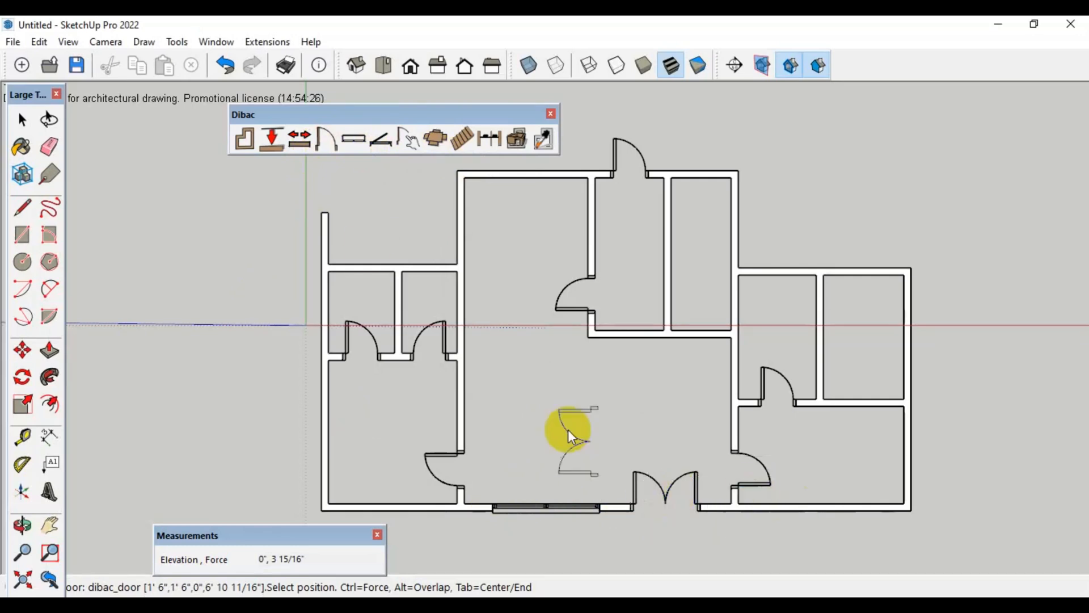
# Insert the dibac_table.skp component from the iscarnet_dibac plugin folder into the middle section above the window
pyautogui.click(435, 140)
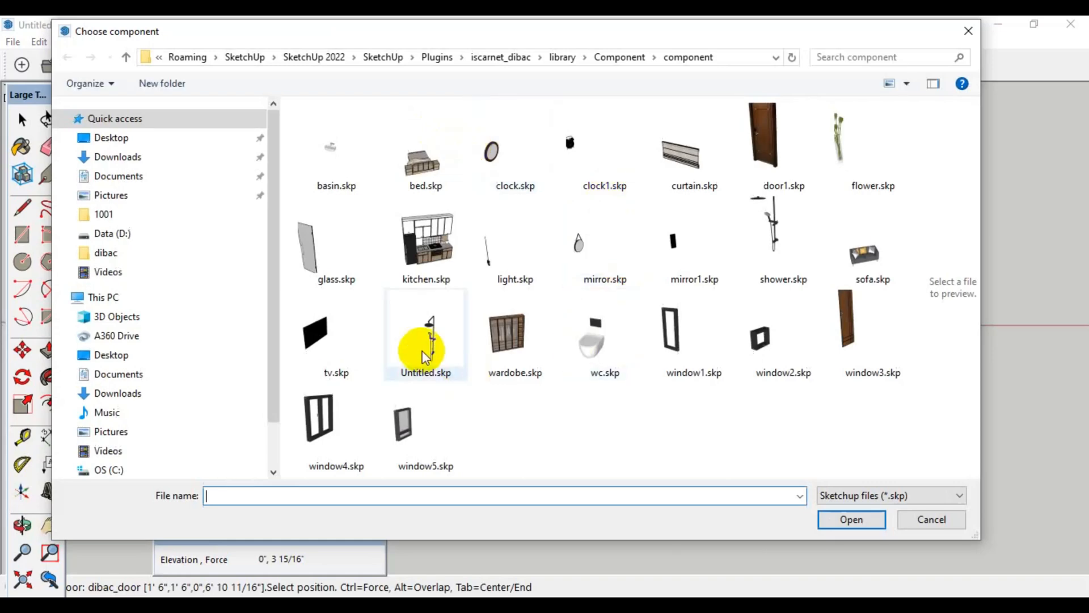
pyautogui.click(623, 60)
pyautogui.click(554, 56)
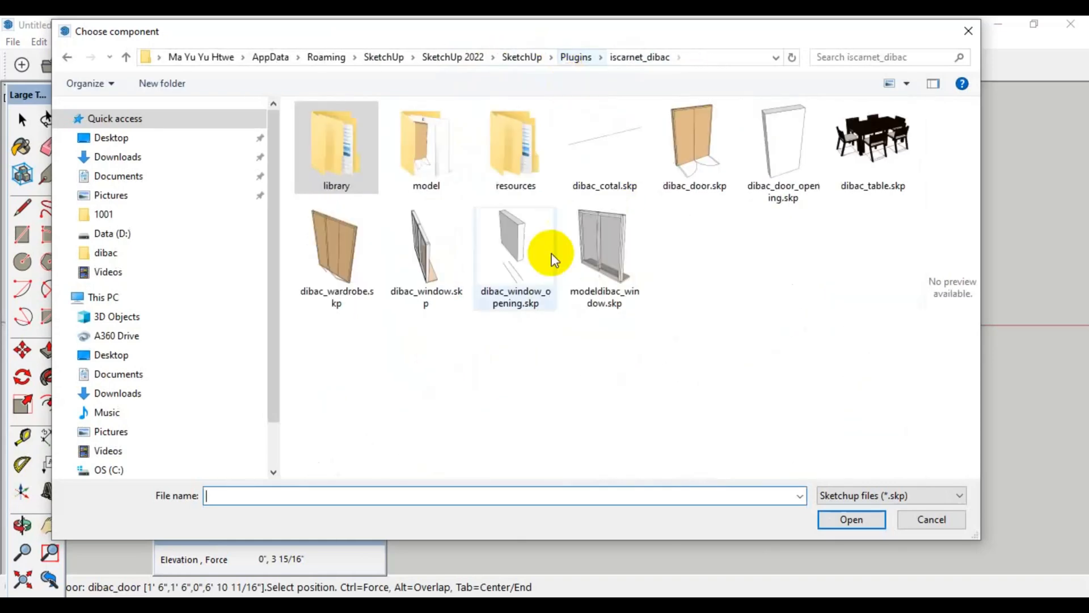
pyautogui.click(883, 163)
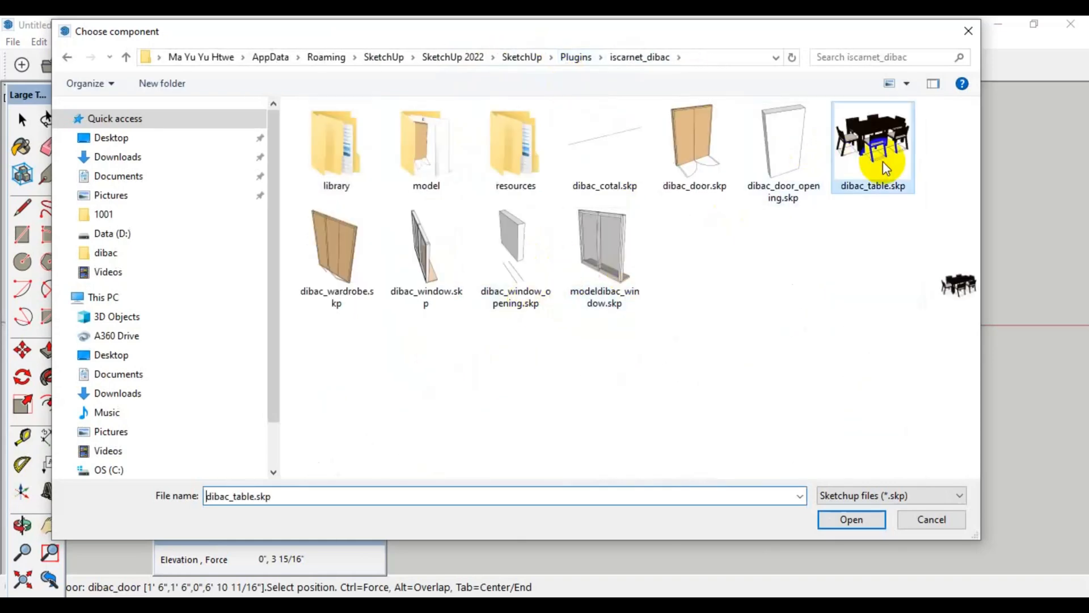
pyautogui.click(855, 519)
pyautogui.click(560, 409)
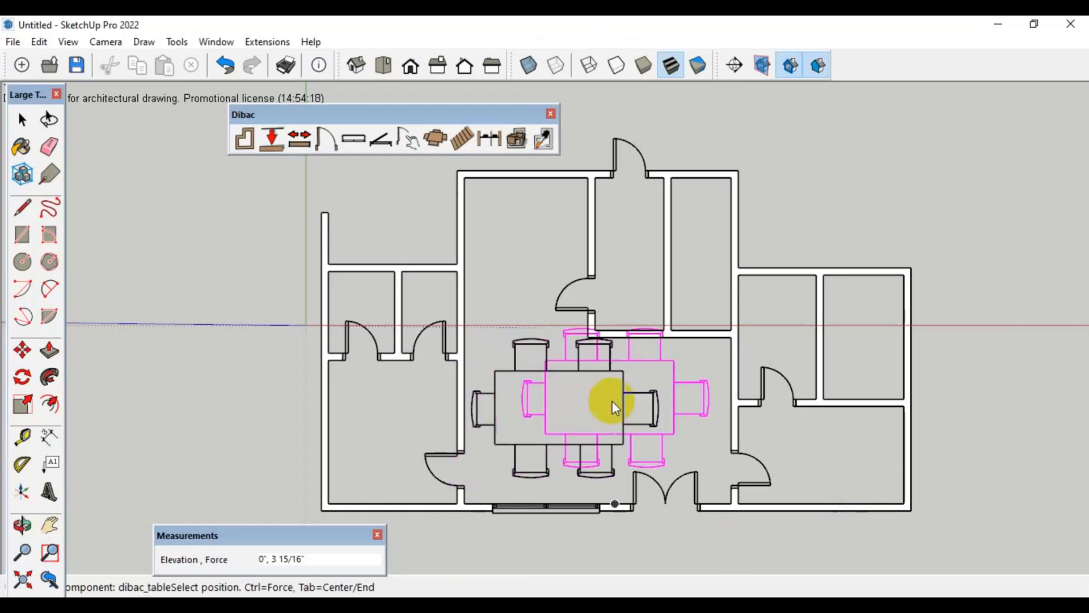
pyautogui.press('Escape')
# Scale the dining table down uniformly to roughly two-thirds of its size and move it slightly upward in the middle section
pyautogui.click(623, 381)
pyautogui.press('s')
pyautogui.click(660, 339)
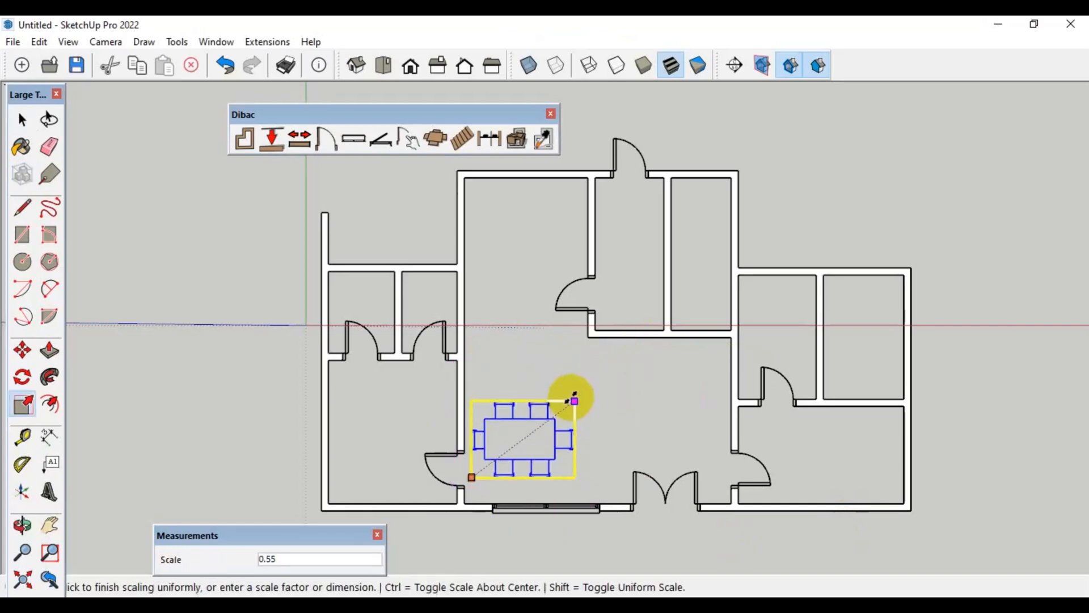
pyautogui.click(596, 376)
pyautogui.press('m')
pyautogui.click(547, 402)
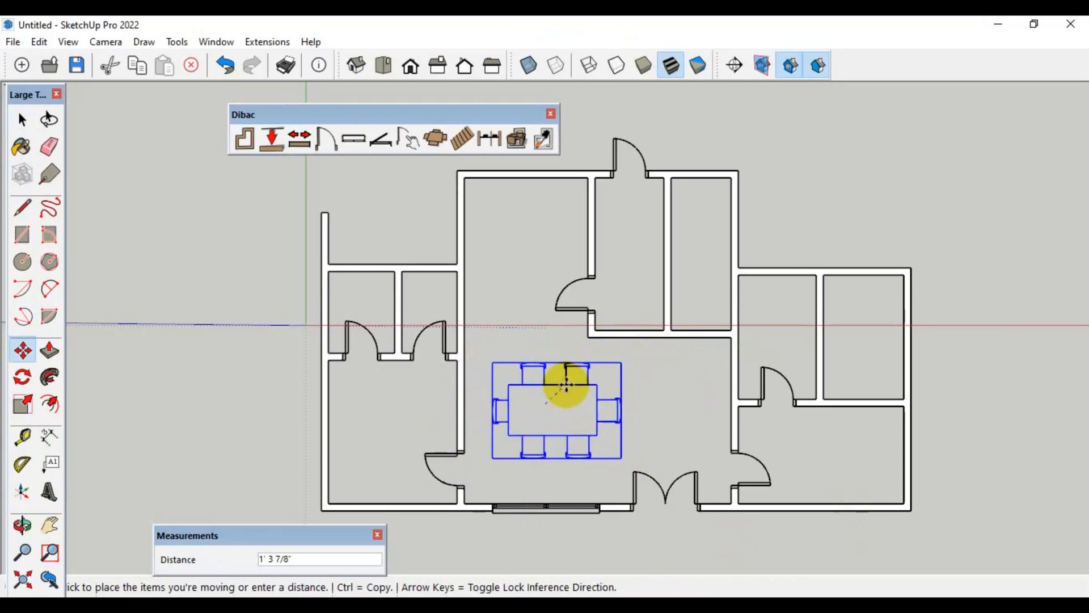
pyautogui.click(547, 389)
pyautogui.press('space')
pyautogui.click(838, 182)
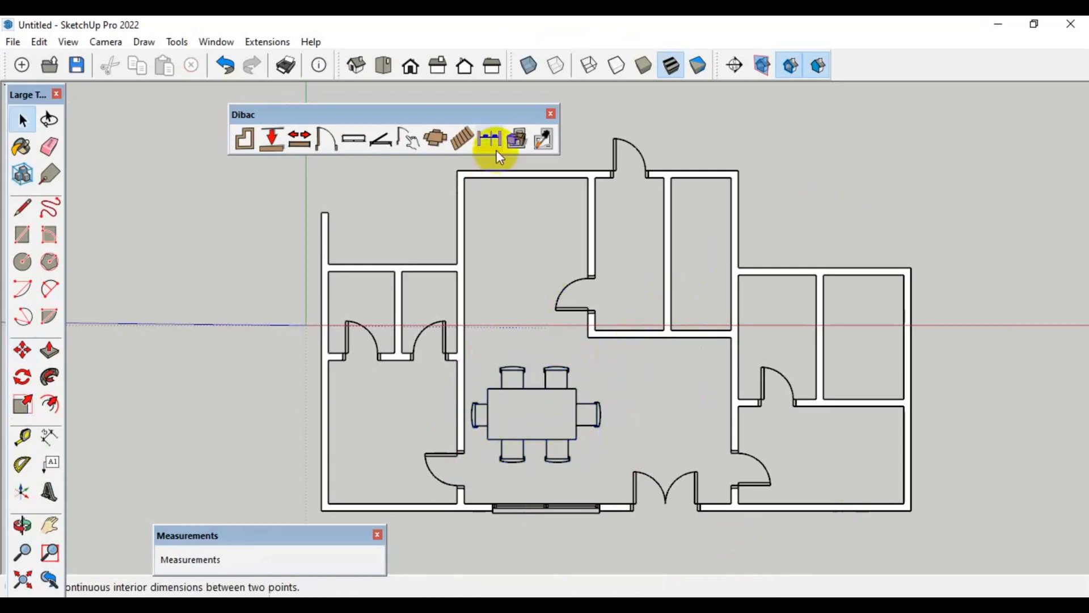
# Insert the wc.skp component from the iscarnet_dibac component library at the upper end of the middle section's narrow upper-right room
pyautogui.click(440, 134)
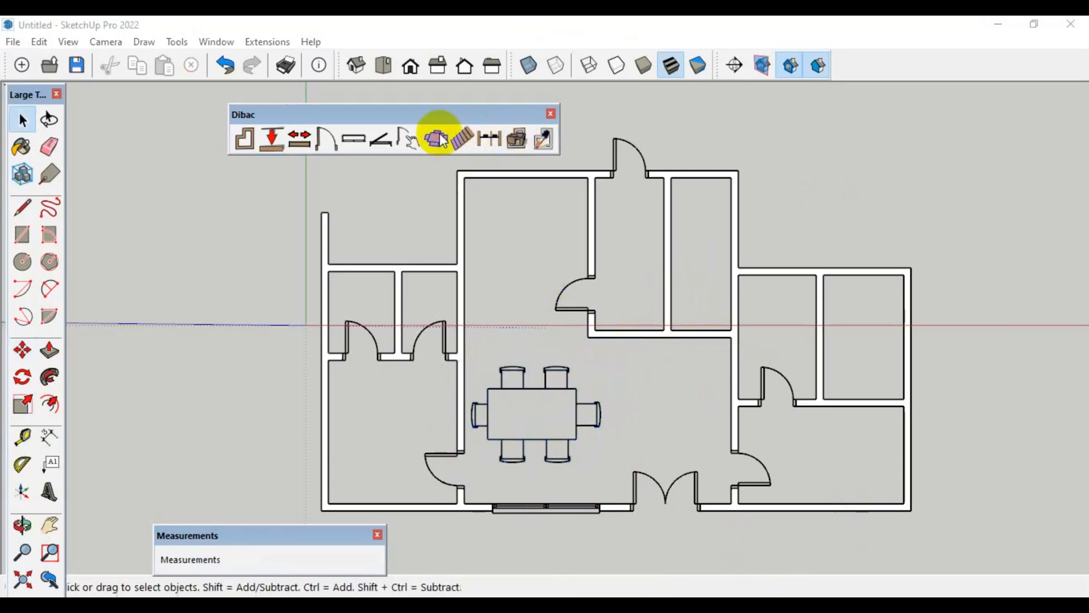
pyautogui.doubleClick(343, 154)
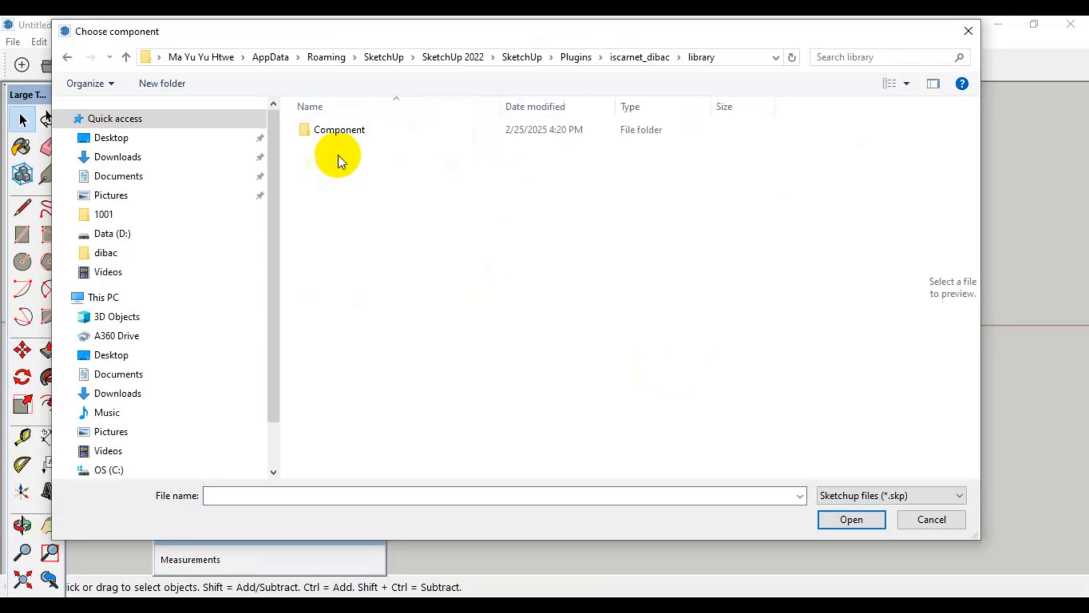
pyautogui.doubleClick(340, 132)
pyautogui.doubleClick(340, 136)
pyautogui.click(340, 136)
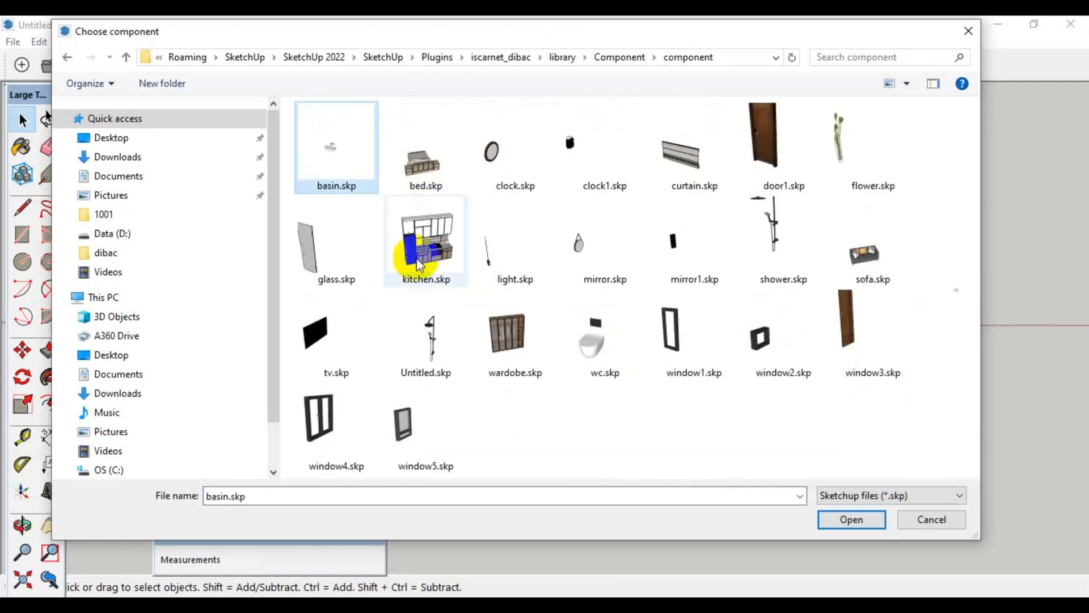
pyautogui.click(627, 318)
pyautogui.click(863, 518)
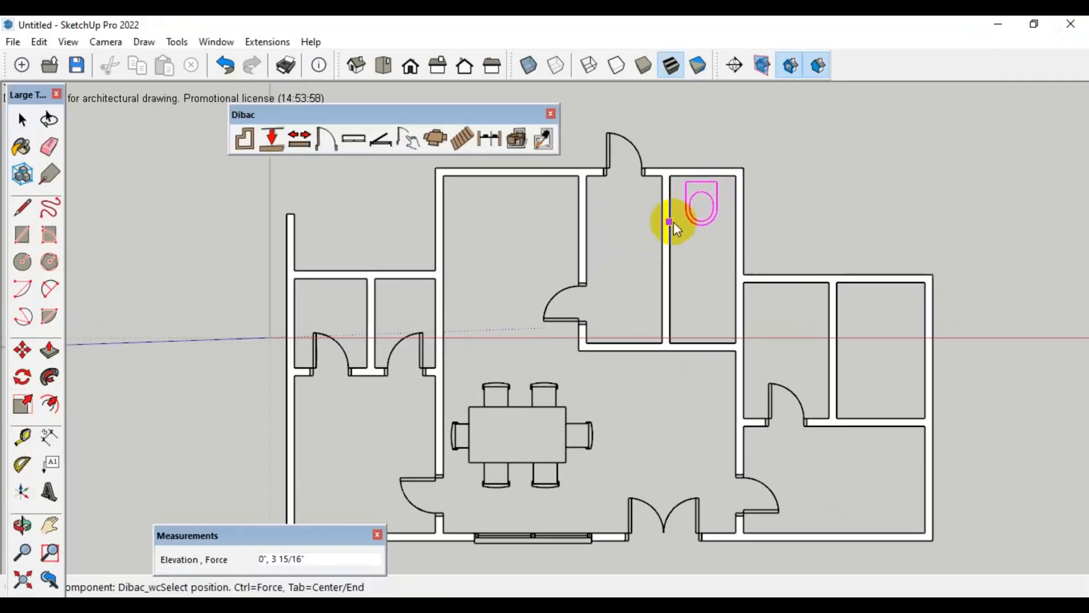
pyautogui.click(683, 222)
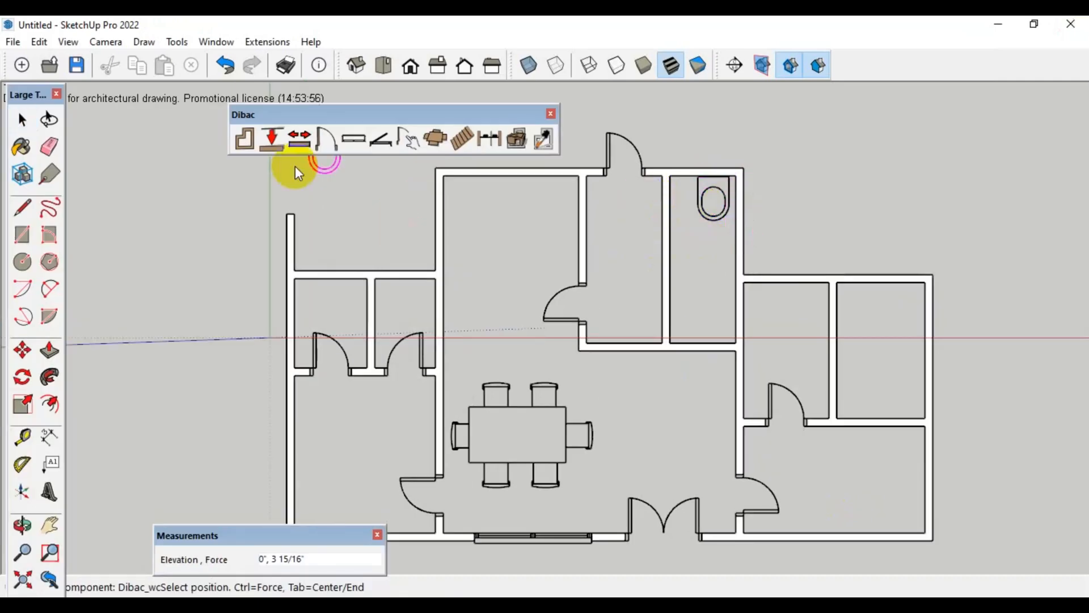
# Place two windows 1' 6" long and 1' high in the right section's upper outer wall, one for each upper room
pyautogui.click(353, 140)
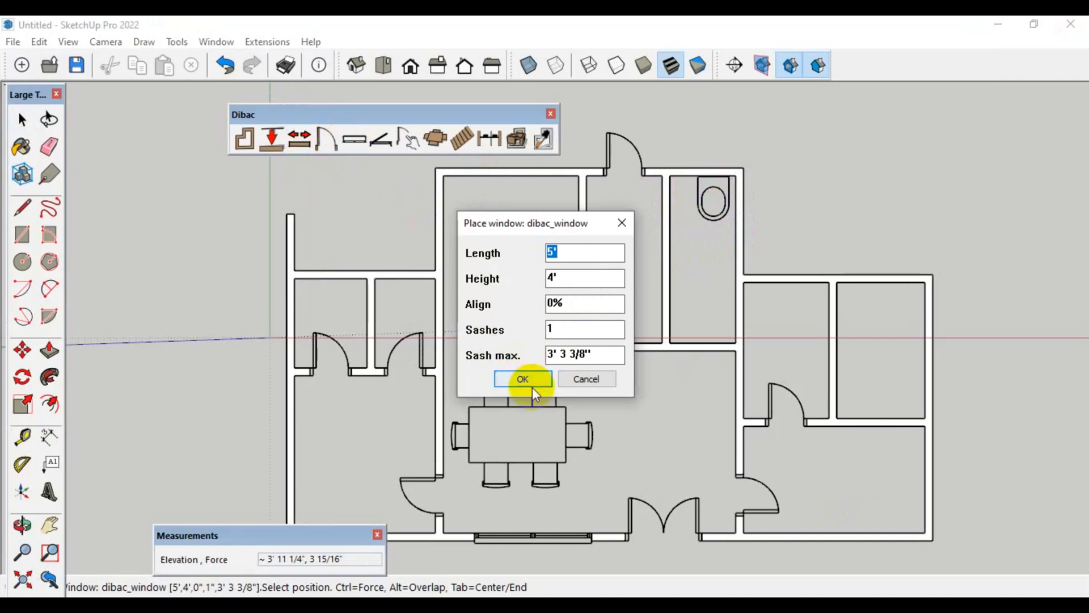
pyautogui.moveTo(583, 254); pyautogui.dragTo(496, 243)
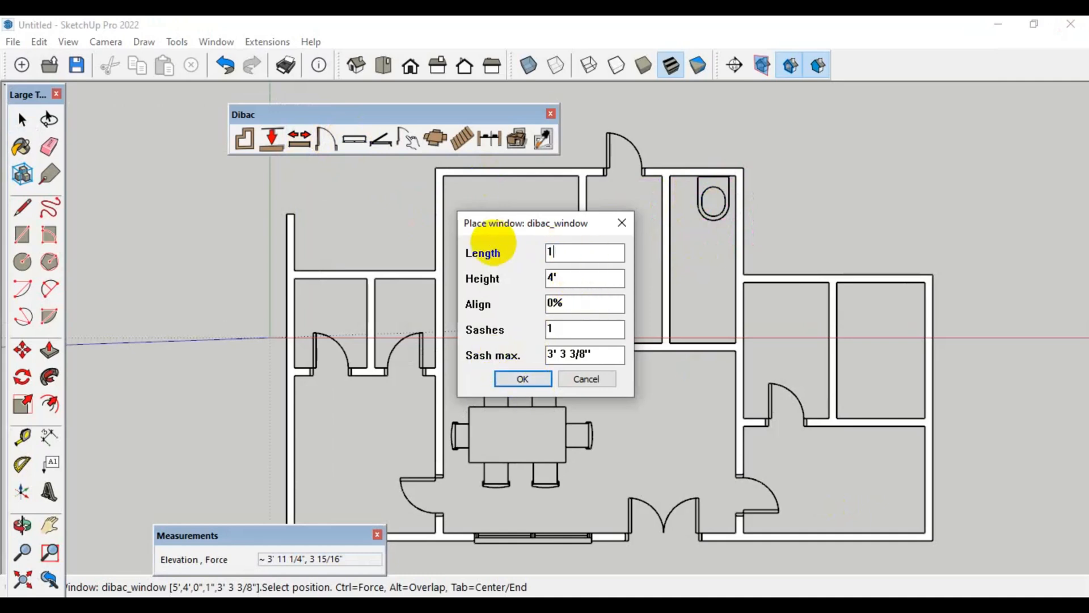
pyautogui.write("1'6")
pyautogui.moveTo(587, 278); pyautogui.dragTo(523, 272)
pyautogui.write('1')
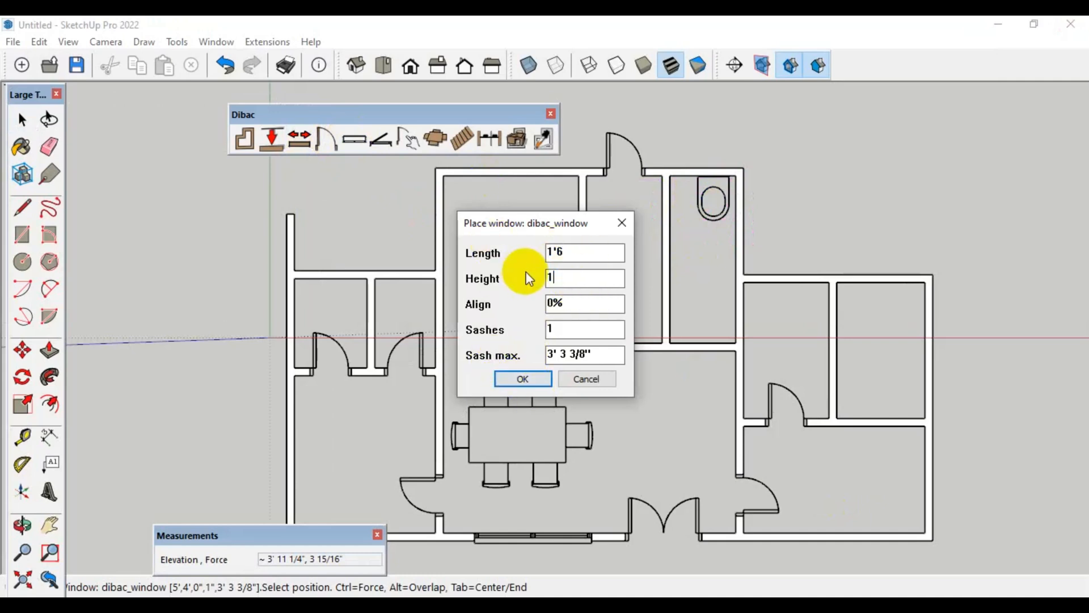
pyautogui.write("'")
pyautogui.click(530, 378)
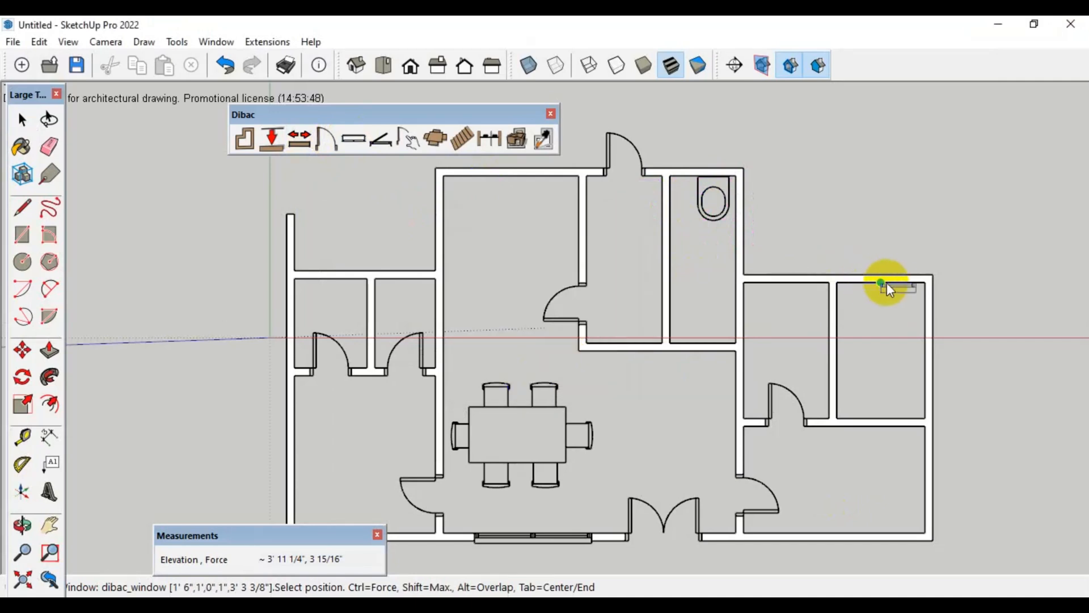
pyautogui.click(866, 275)
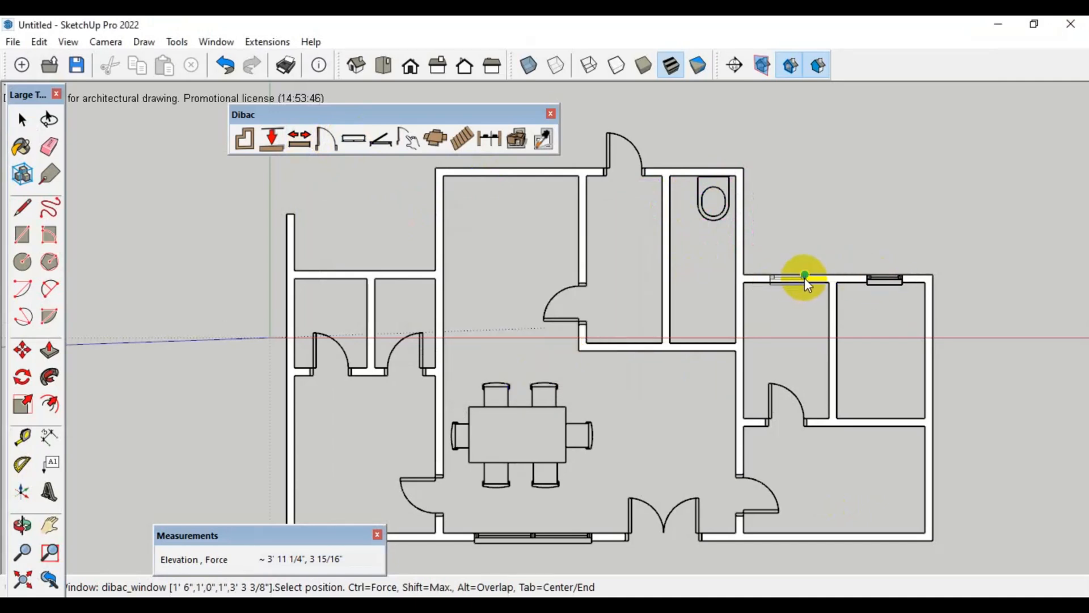
pyautogui.click(806, 273)
# Add same-size windows in the middle section's upper wall, the small left room's outer wall and the lower-right room's outer wall
pyautogui.scroll(-4, 764, 334)
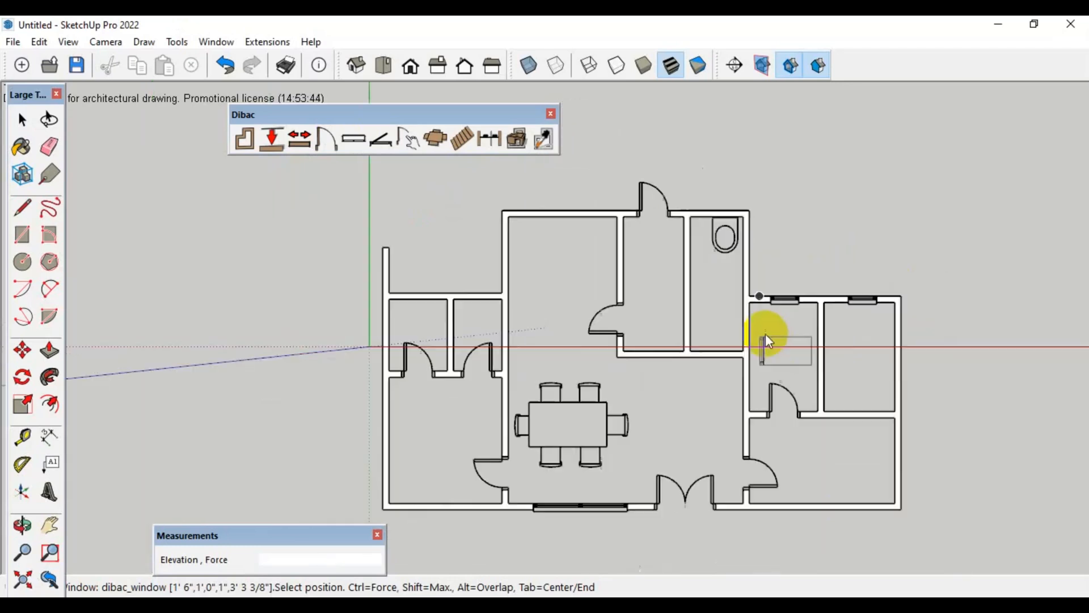
pyautogui.scroll(3, 376, 325)
pyautogui.click(377, 328)
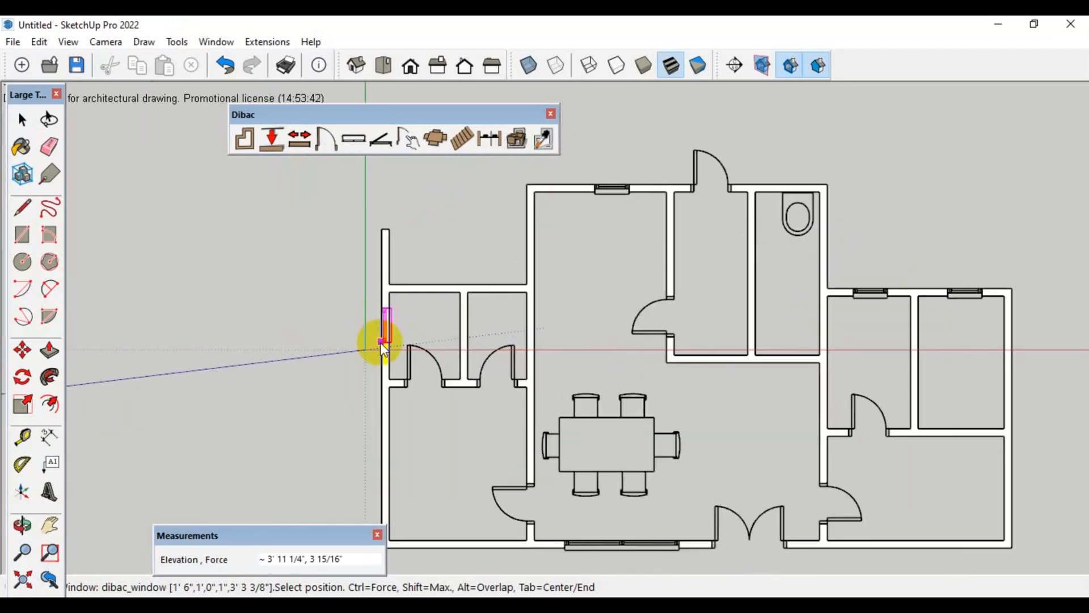
pyautogui.scroll(-2, 431, 289)
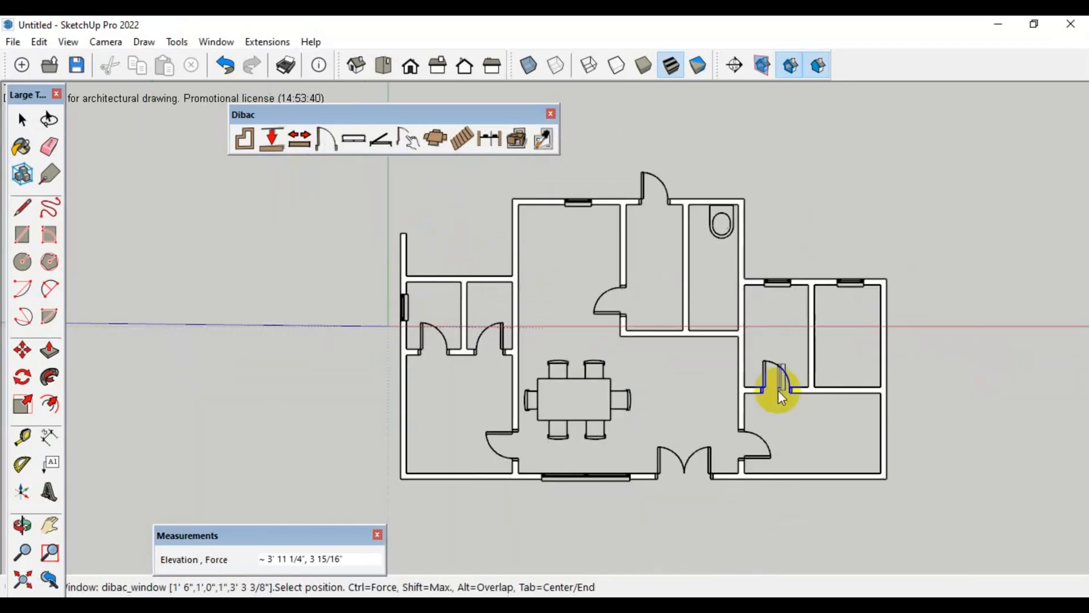
pyautogui.scroll(3, 778, 390)
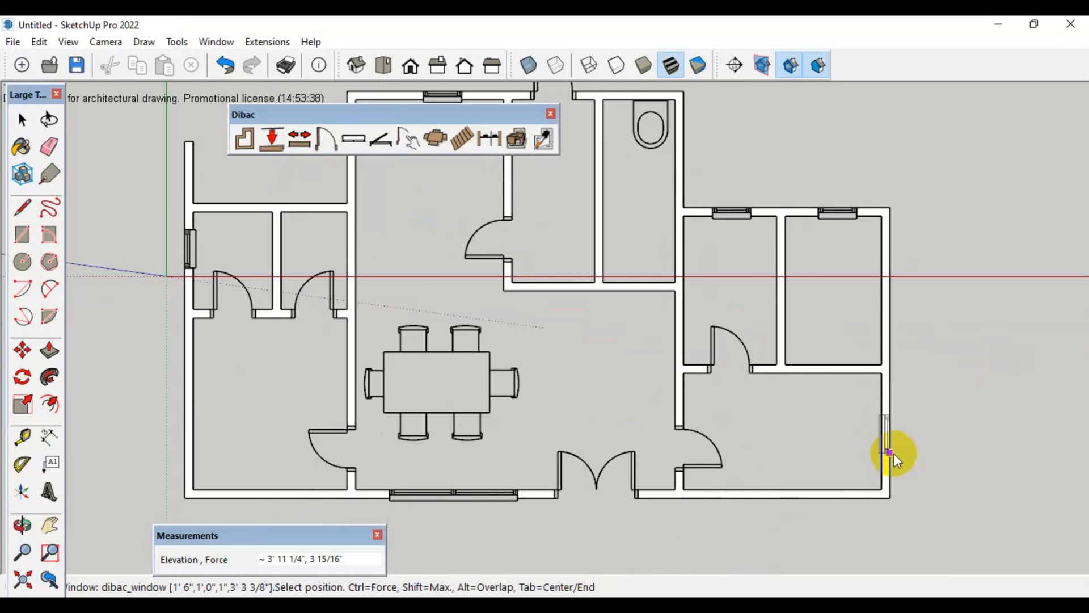
pyautogui.scroll(2, 894, 453)
pyautogui.click(890, 440)
pyautogui.scroll(-3, 931, 513)
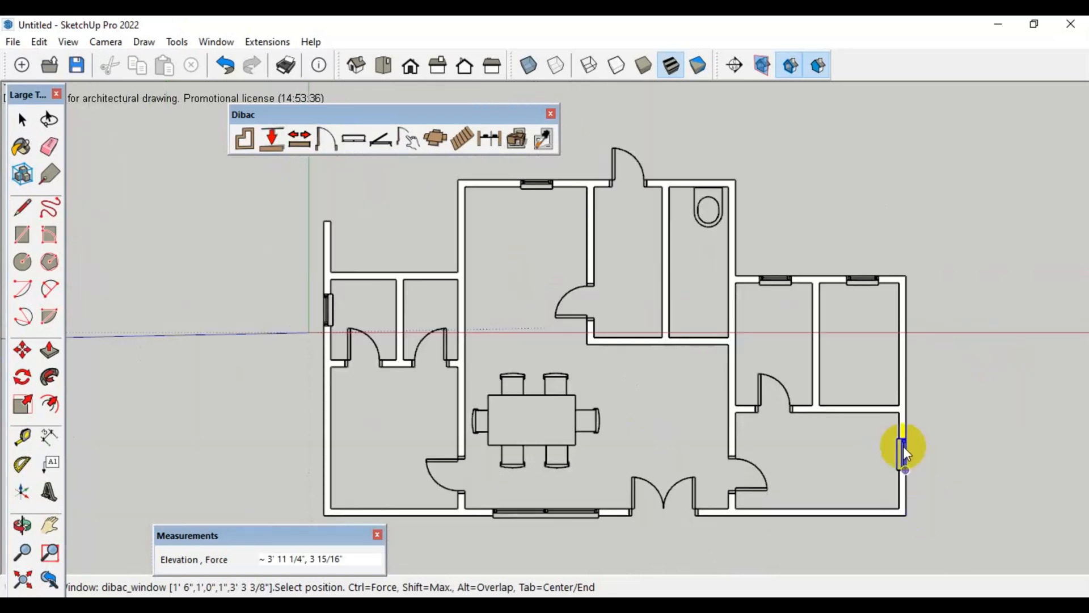
# Insert the bed.skp component from the iscarnet_dibac component library at the lower-left corner of the lower-left room
pyautogui.press('h')
pyautogui.moveTo(731, 320); pyautogui.dragTo(712, 322)
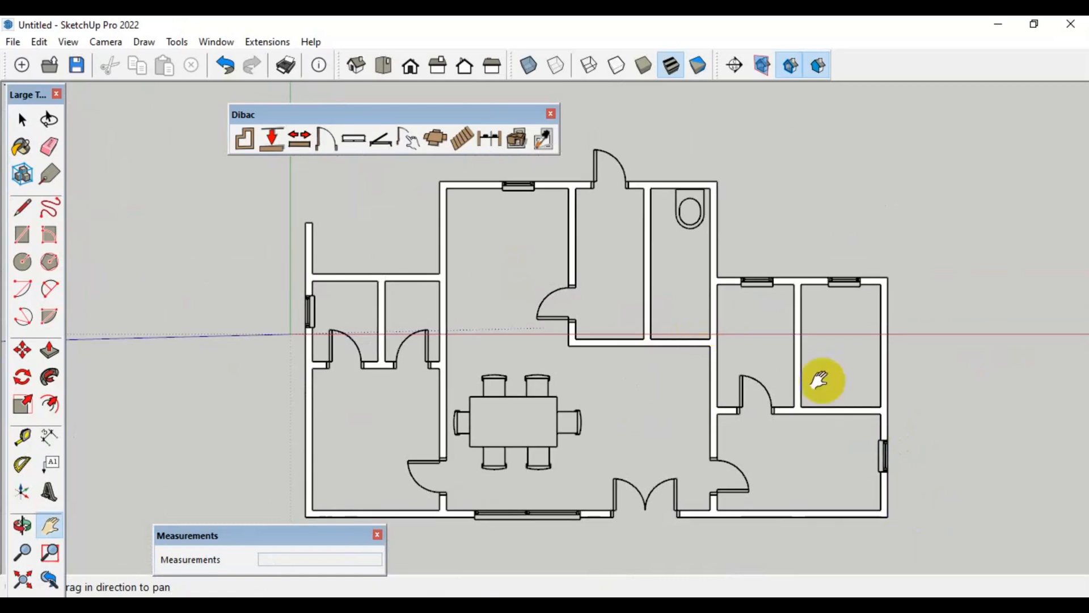
pyautogui.click(438, 142)
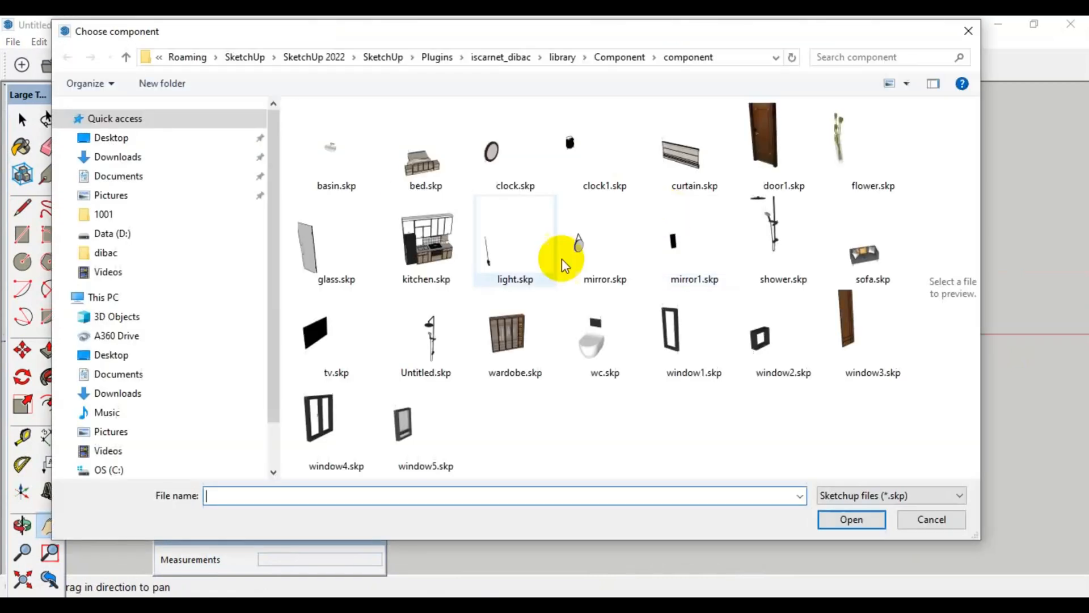
pyautogui.click(426, 142)
pyautogui.click(845, 519)
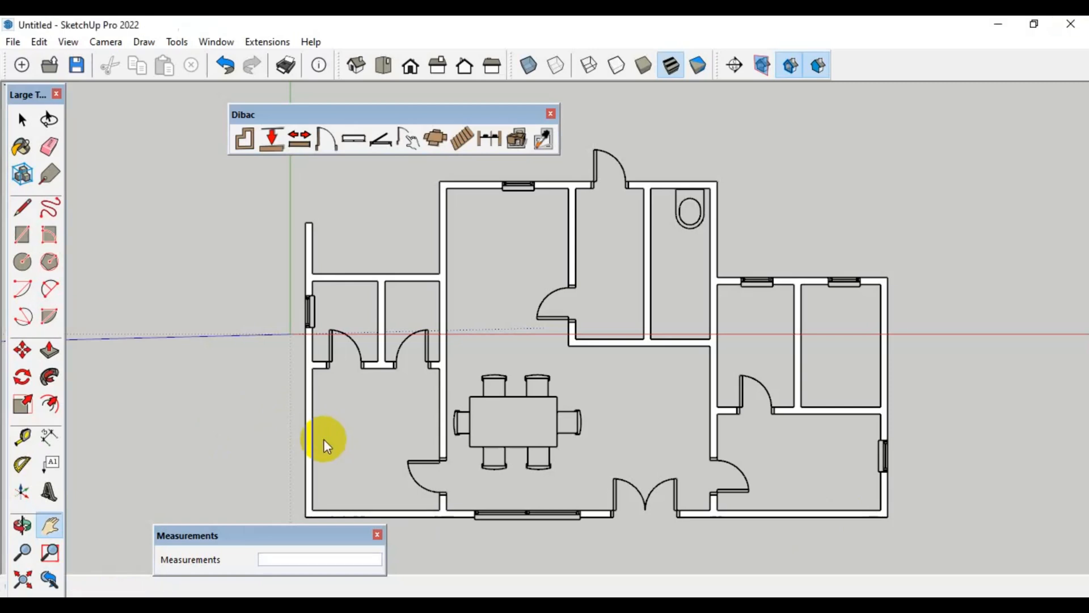
pyautogui.click(314, 509)
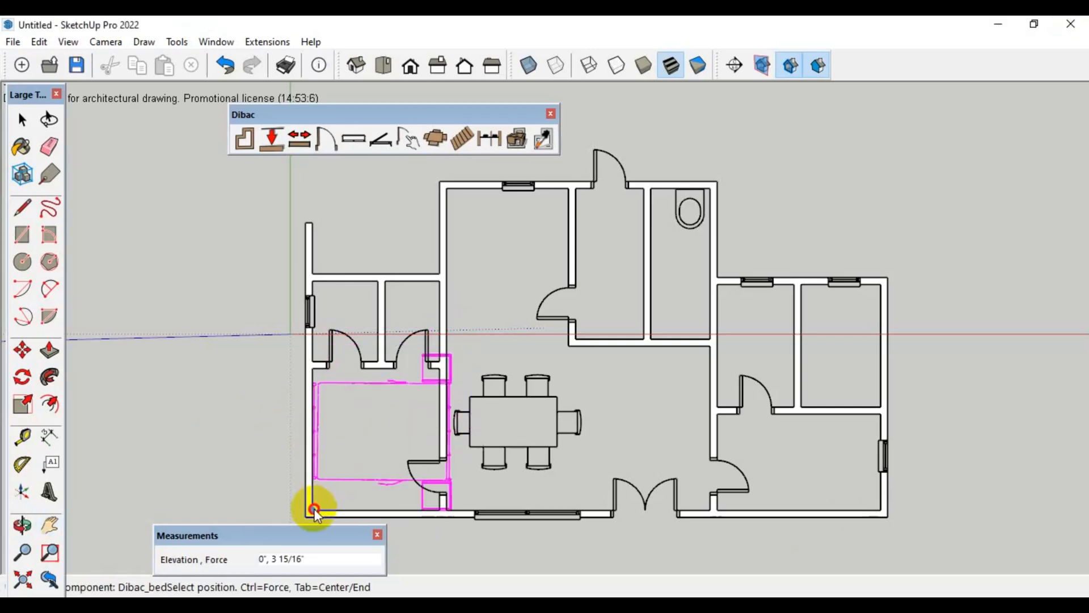
# Scale the bed in the lower-left room down uniformly to about 0.73, keeping its lower-left corner fixed
pyautogui.scroll(2, 319, 407)
pyautogui.scroll(-3, 319, 386)
pyautogui.press('space')
pyautogui.click(317, 406)
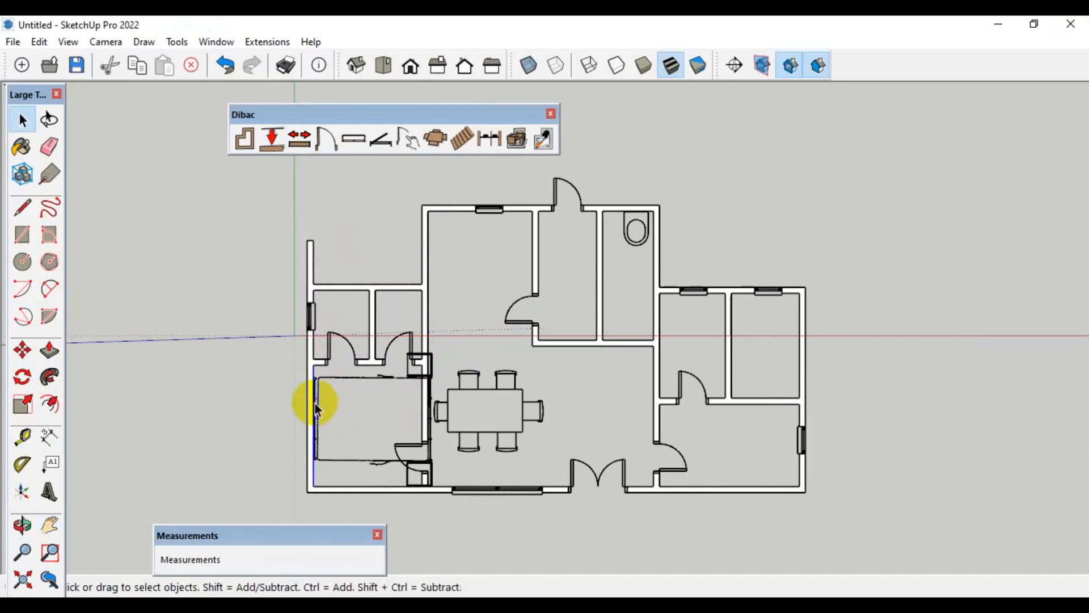
pyautogui.click(402, 383)
pyautogui.scroll(2, 402, 384)
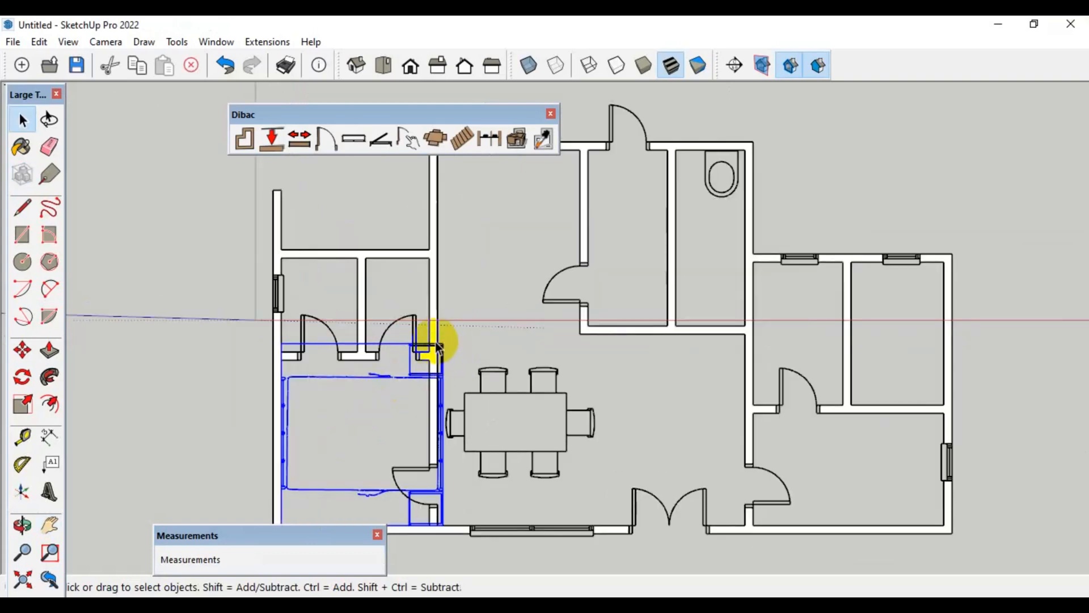
pyautogui.press('s')
pyautogui.click(443, 343)
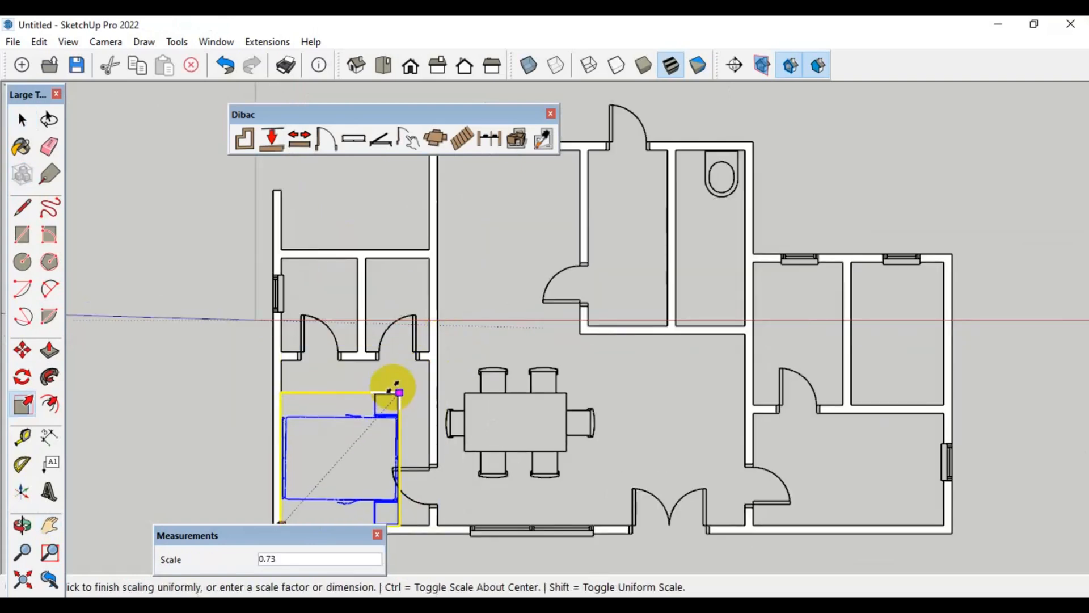
pyautogui.click(389, 382)
# Rotate the bed 180 degrees and move it about 4' 8" so its headboard sits against the left outer wall
pyautogui.scroll(-2, 377, 376)
pyautogui.scroll(2, 336, 396)
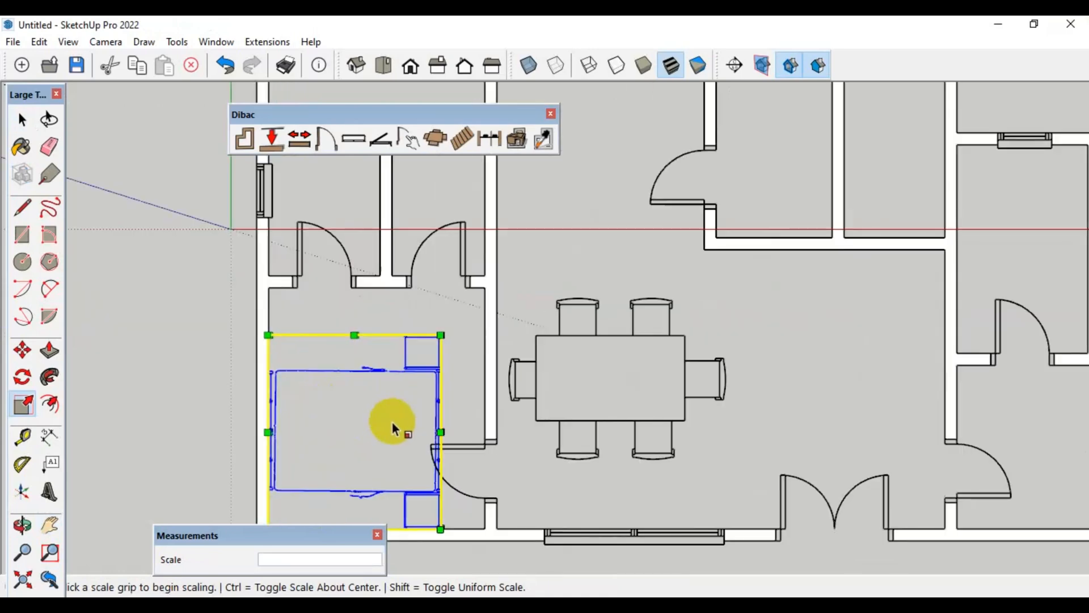
pyautogui.press('q')
pyautogui.click(438, 431)
pyautogui.click(439, 339)
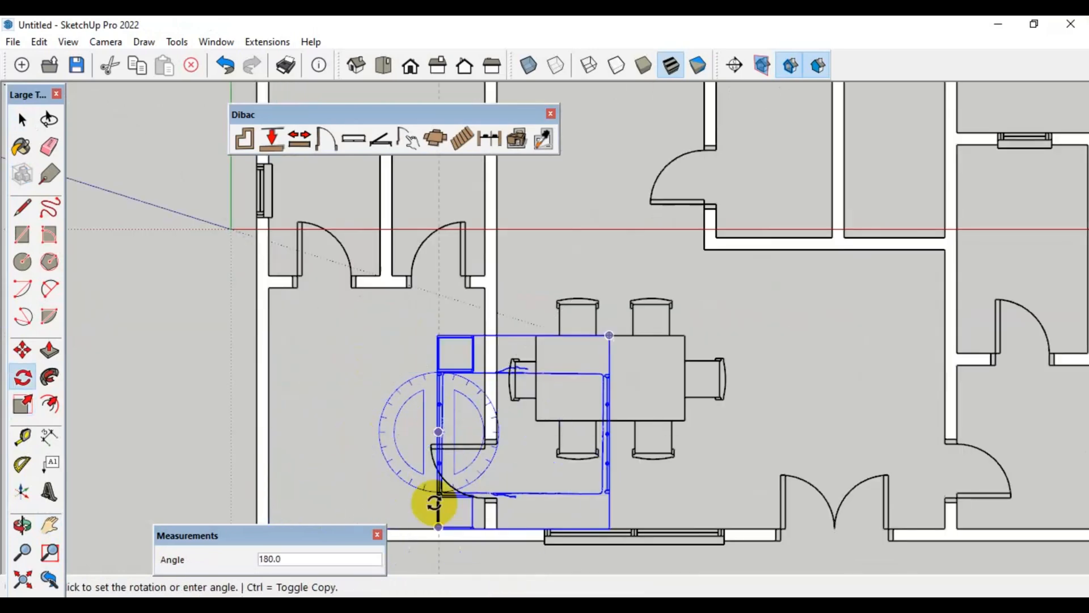
pyautogui.click(434, 503)
pyautogui.press('m')
pyautogui.click(442, 420)
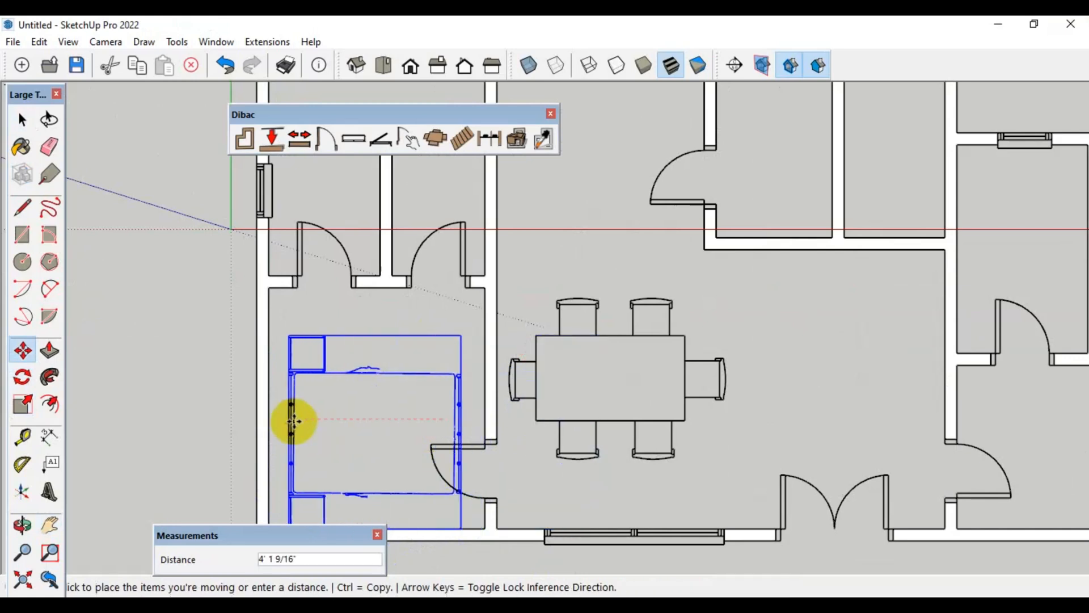
pyautogui.click(275, 406)
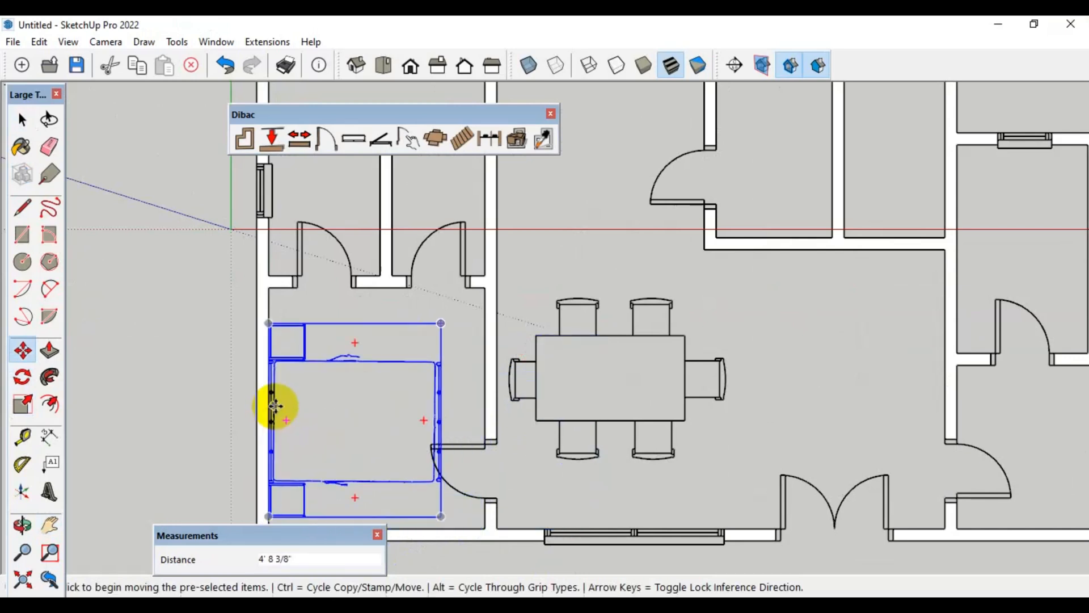
# Copy the bed horizontally about 22' from the lower-left room to the lower-right room
pyautogui.scroll(-1, 276, 405)
pyautogui.scroll(-1, 275, 406)
pyautogui.scroll(-1, 275, 406)
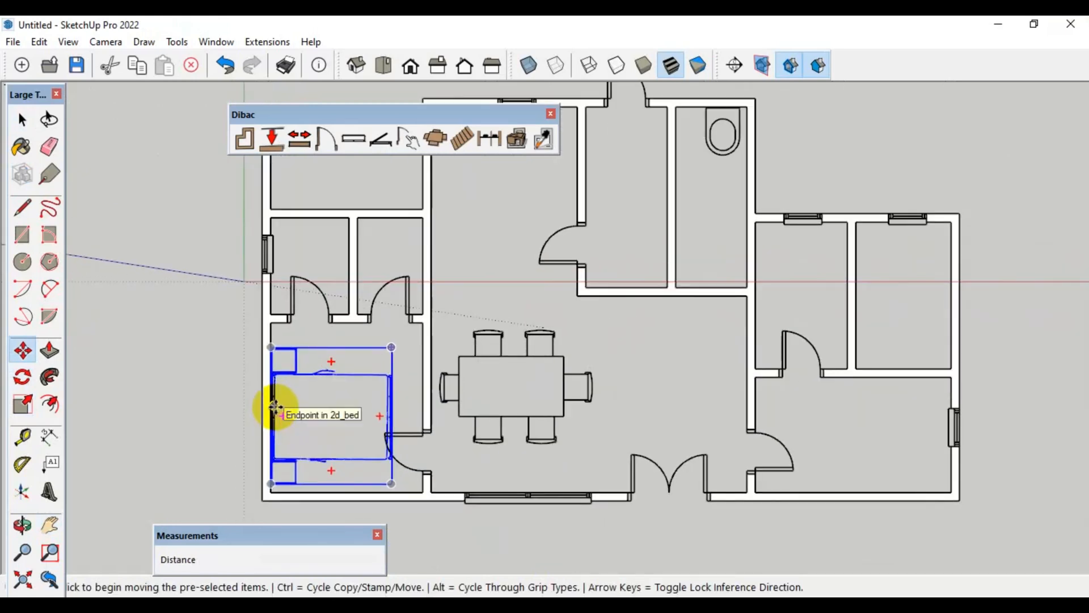
pyautogui.click(274, 406)
pyautogui.press('ctrl')
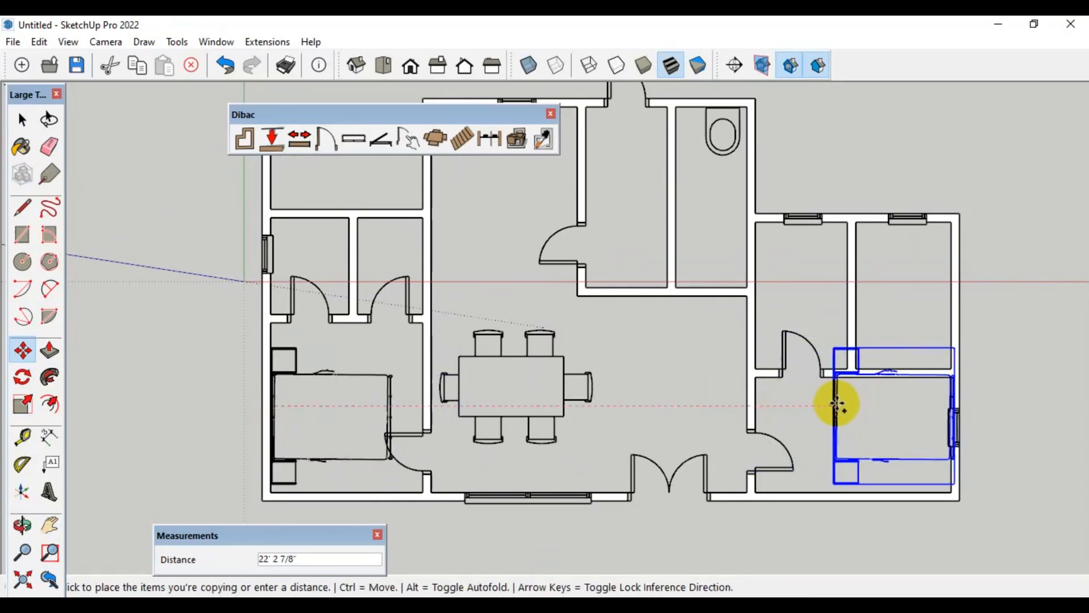
pyautogui.click(834, 405)
# Rotate the copied bed about 179 degrees and move it back inside the lower-right room with its headboard at the right outer wall
pyautogui.press('q')
pyautogui.click(949, 436)
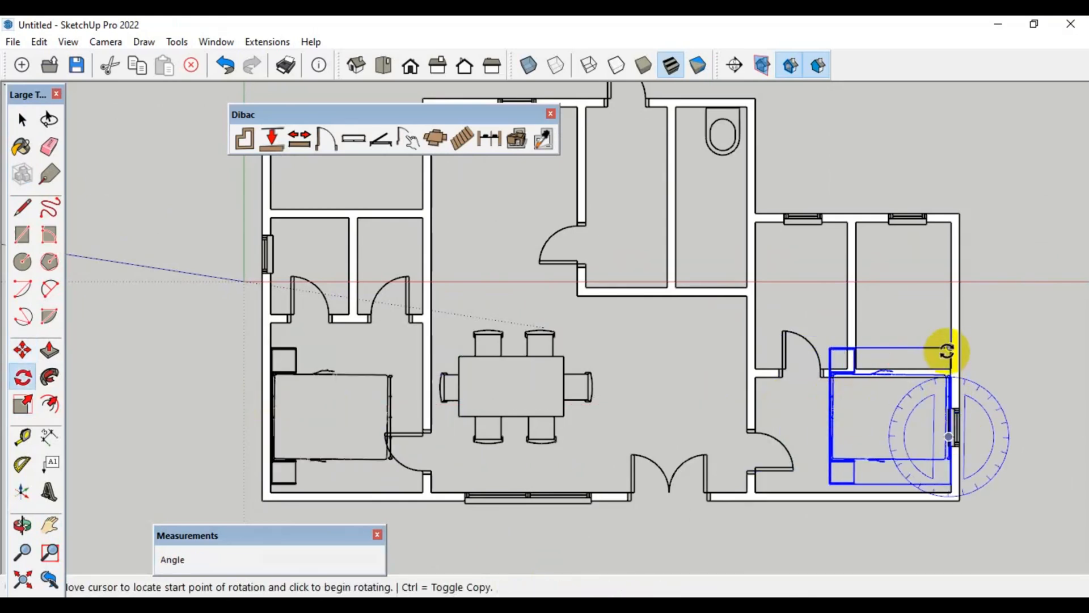
pyautogui.click(951, 347)
pyautogui.click(949, 546)
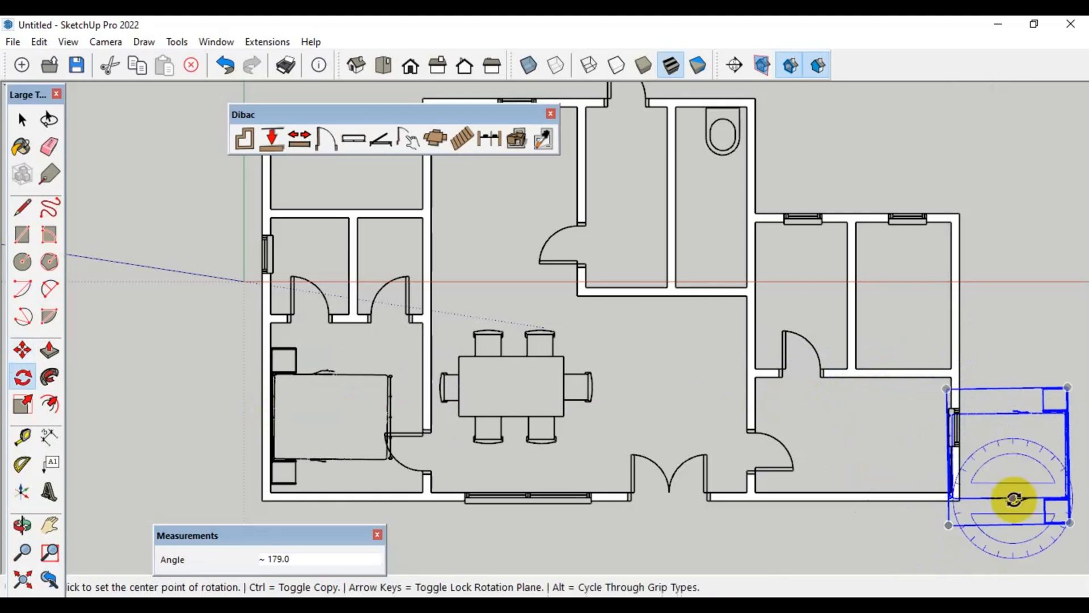
pyautogui.press('m')
pyautogui.click(1065, 450)
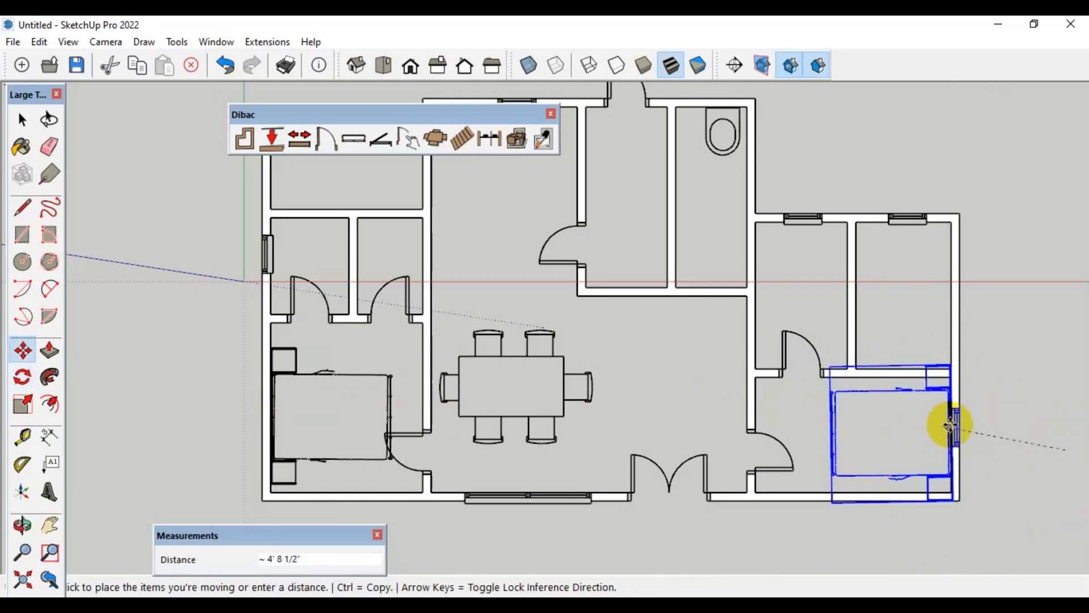
pyautogui.click(944, 418)
pyautogui.press('space')
pyautogui.click(1035, 372)
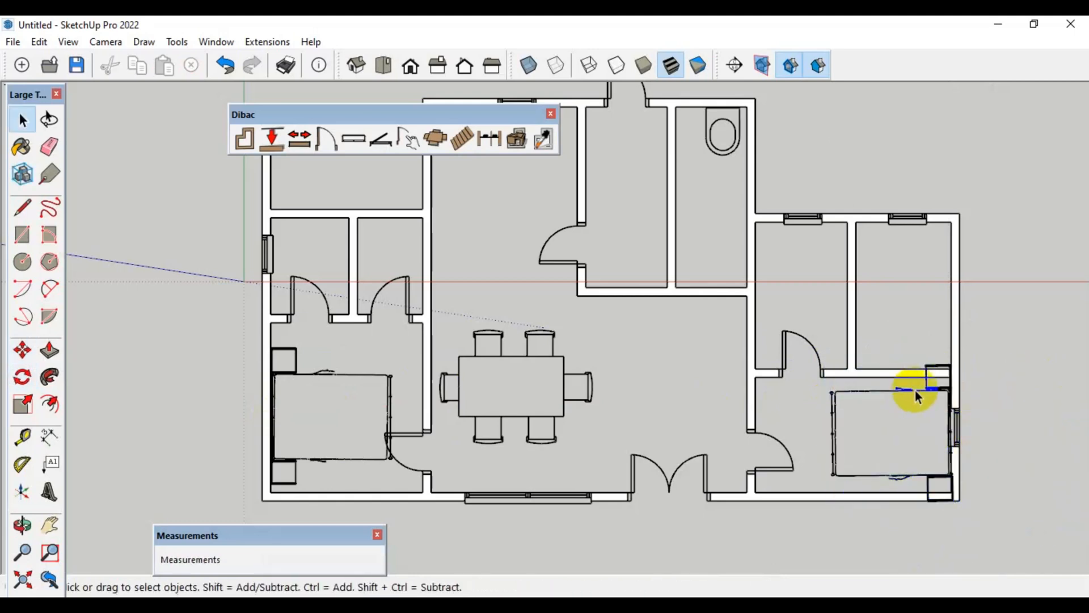
# Scale the bed in the lower-right room down uniformly and move it up against the right outer wall, inside the room
pyautogui.click(915, 390)
pyautogui.press('s')
pyautogui.click(952, 363)
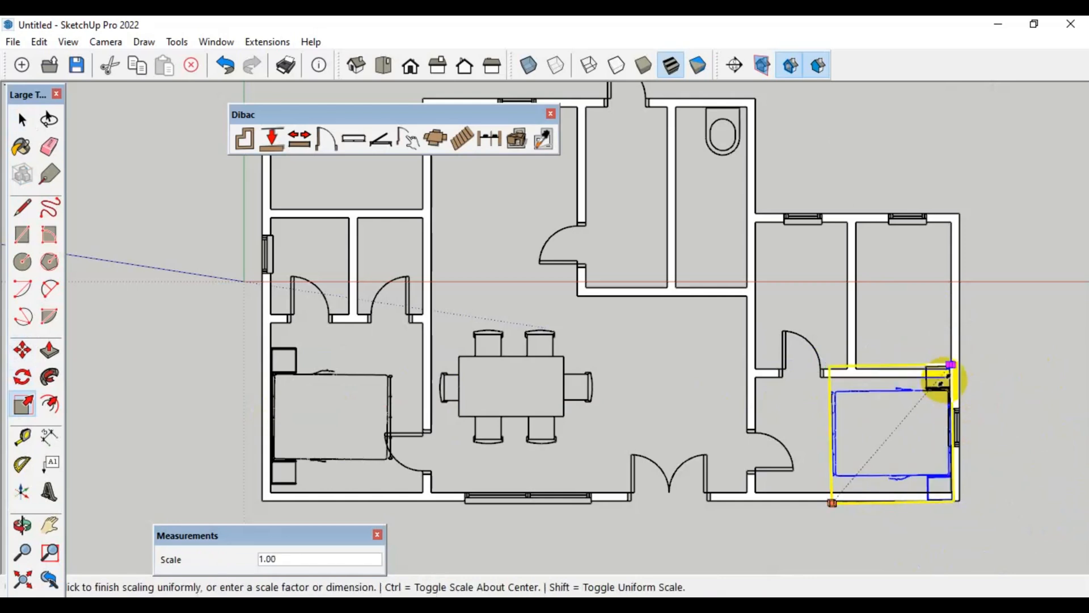
pyautogui.click(926, 393)
pyautogui.press('m')
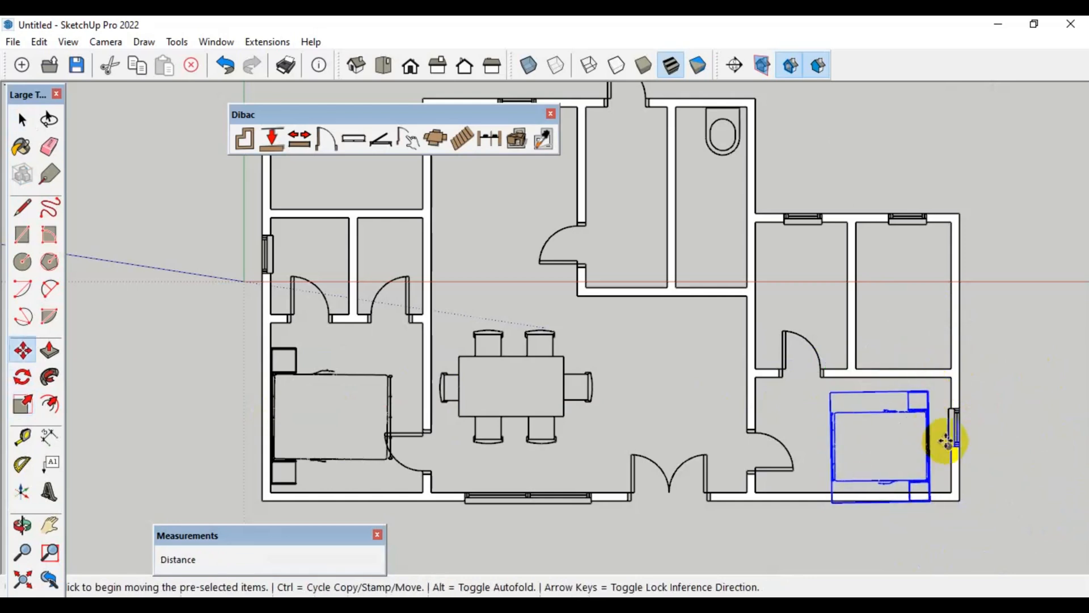
pyautogui.click(931, 433)
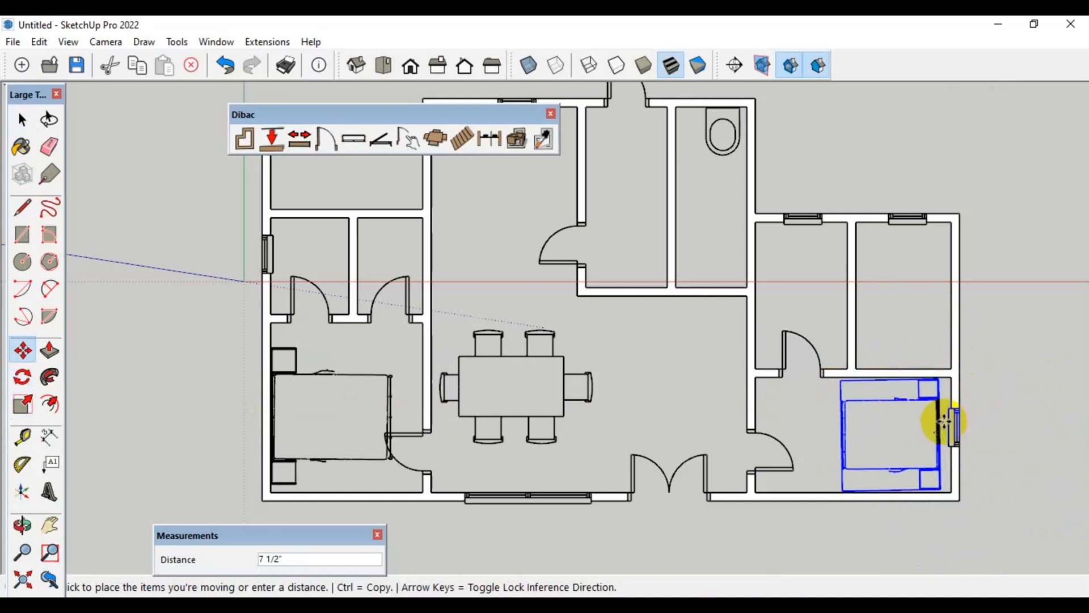
pyautogui.click(950, 422)
pyautogui.press('space')
pyautogui.click(1031, 370)
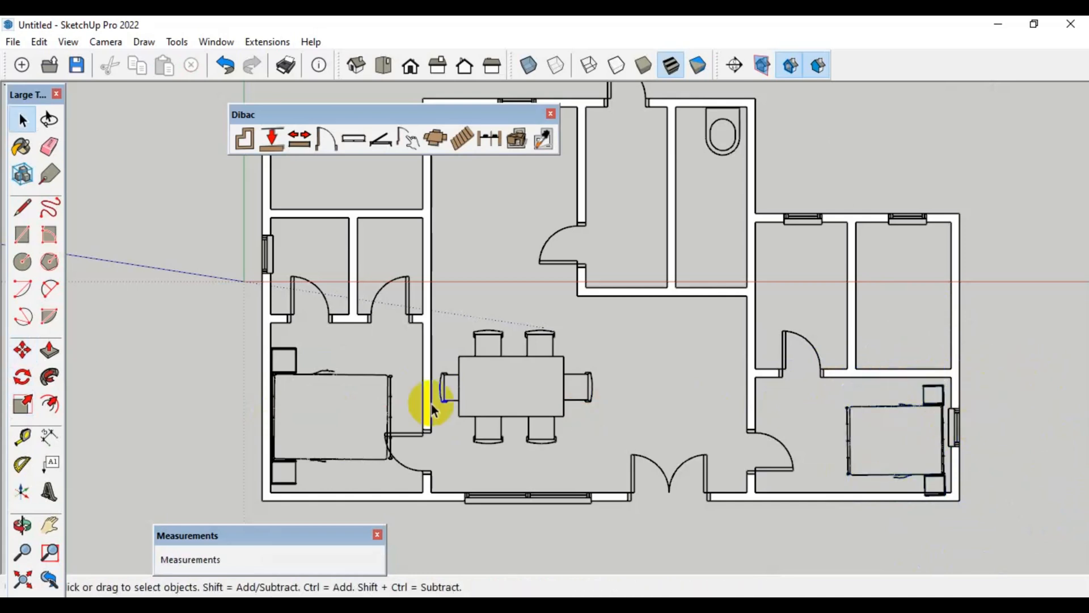
# Scale the bed in the lower-left room down uniformly to about 0.85, keeping its lower-left corner fixed
pyautogui.click(390, 396)
pyautogui.press('s')
pyautogui.click(391, 347)
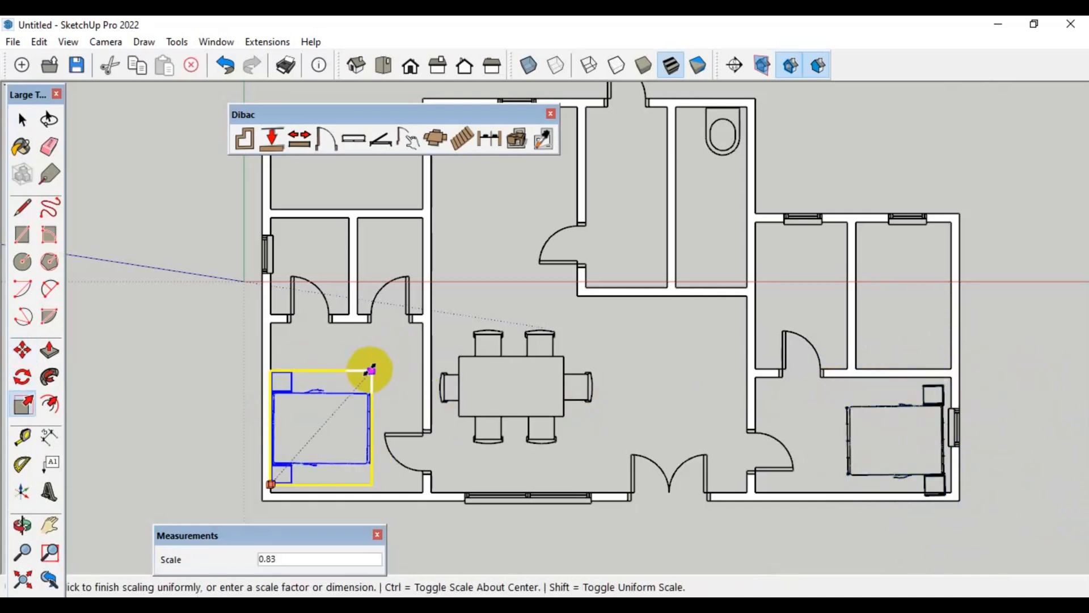
pyautogui.click(375, 367)
pyautogui.press('space')
pyautogui.click(944, 158)
# Place the Dibac wardrobe component along the right outer wall of the upper room in the right wing
pyautogui.press('h')
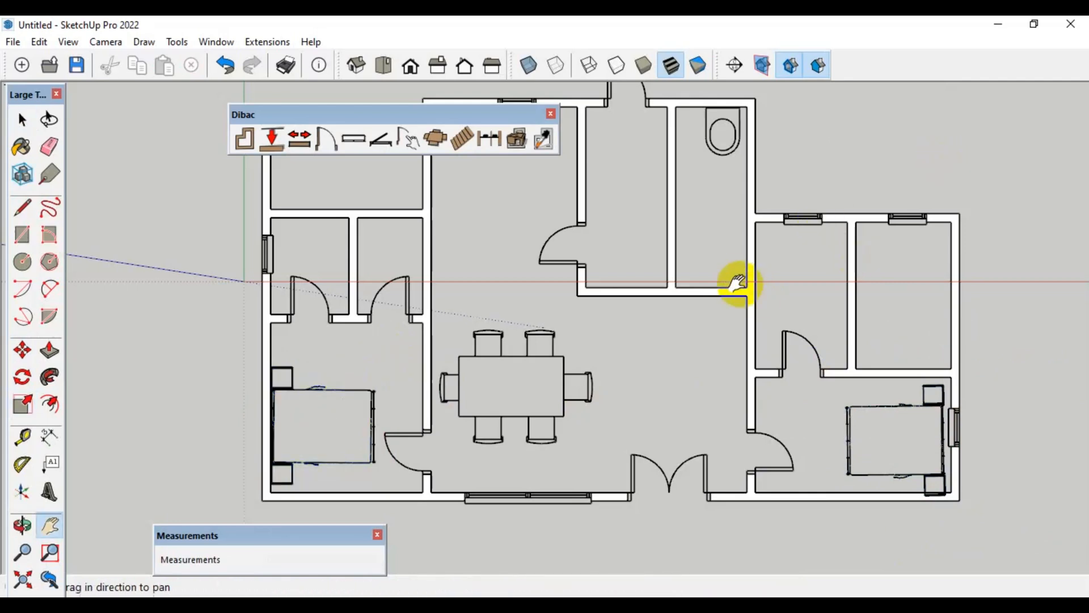
pyautogui.moveTo(734, 284); pyautogui.dragTo(719, 315)
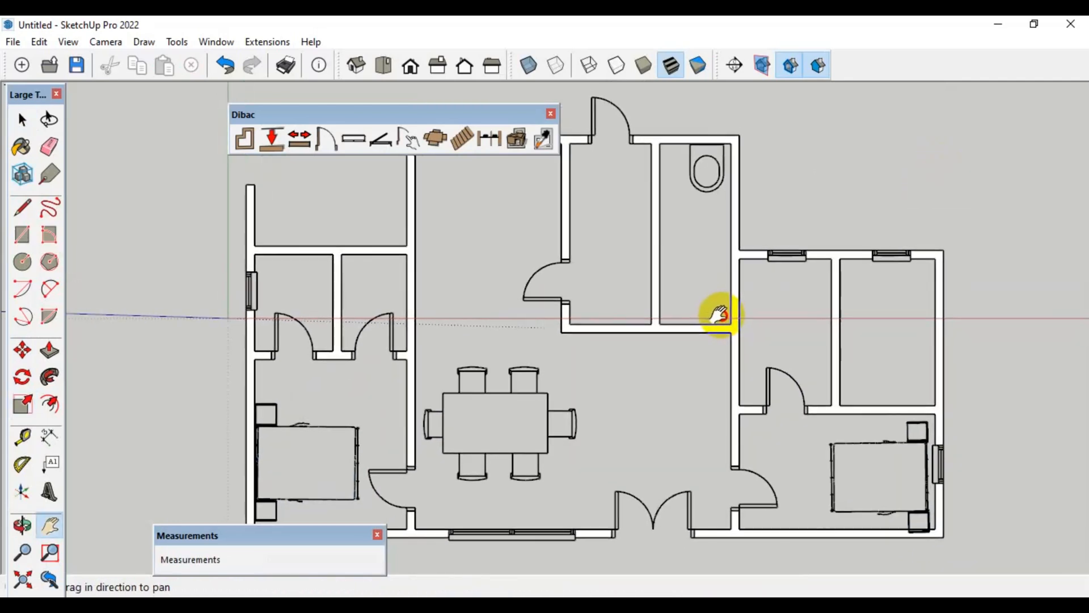
pyautogui.click(430, 138)
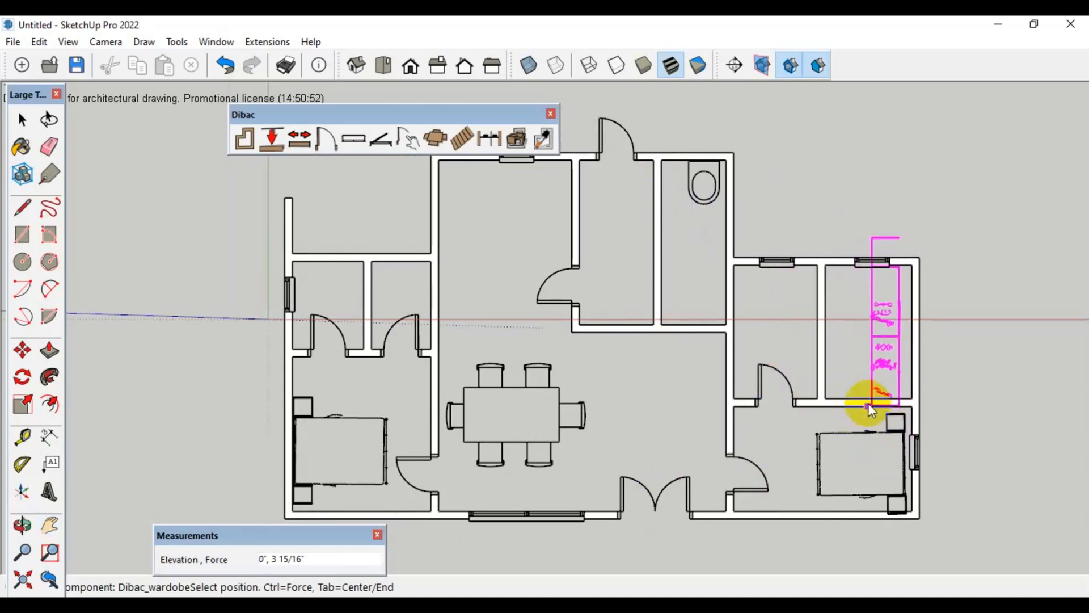
pyautogui.click(880, 397)
pyautogui.scroll(4, 881, 397)
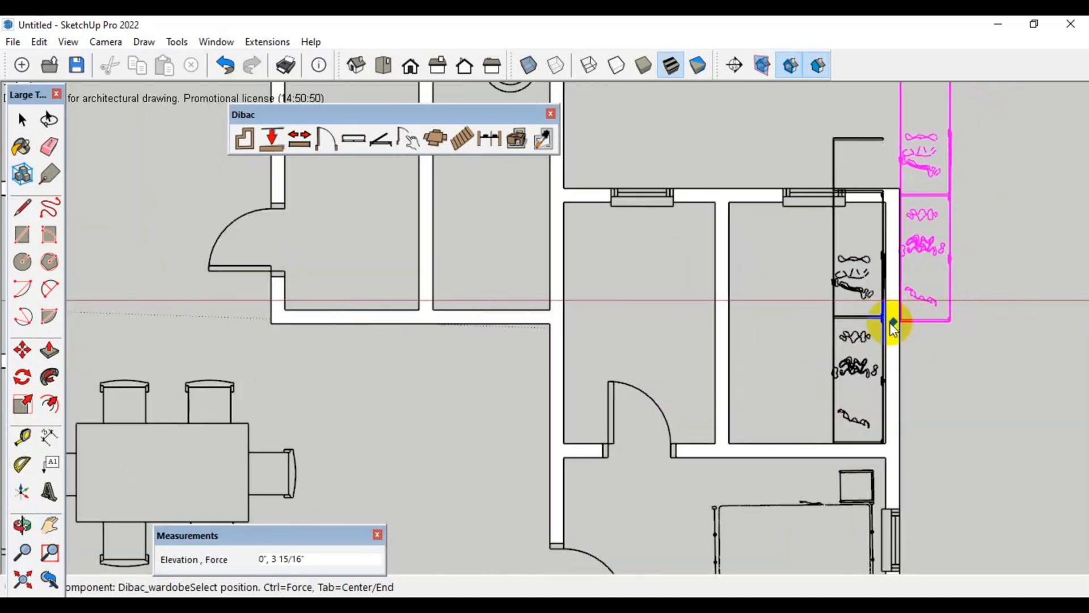
# Scale the wardrobe down uniformly from its lower-left corner so its length fits between the room's upper and lower walls
pyautogui.press('space')
pyautogui.click(863, 316)
pyautogui.scroll(-2, 864, 315)
pyautogui.press('s')
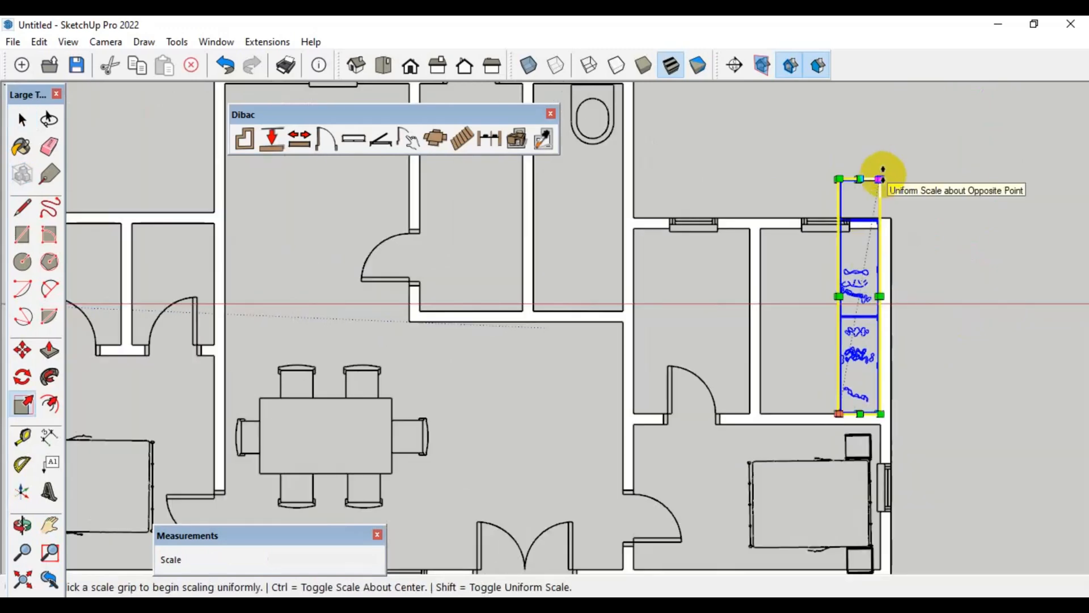
pyautogui.click(883, 170)
pyautogui.click(868, 236)
pyautogui.scroll(3, 873, 340)
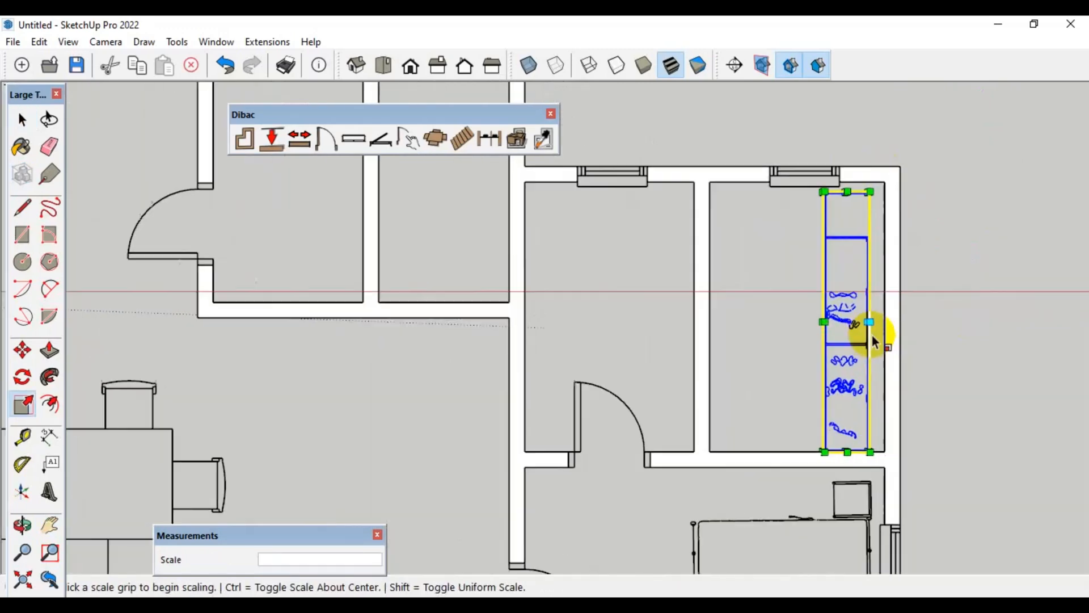
# Move the wardrobe about 4 5/16" so its back sits against the right outer wall
pyautogui.press('m')
pyautogui.scroll(1, 870, 347)
pyautogui.click(866, 342)
pyautogui.click(882, 345)
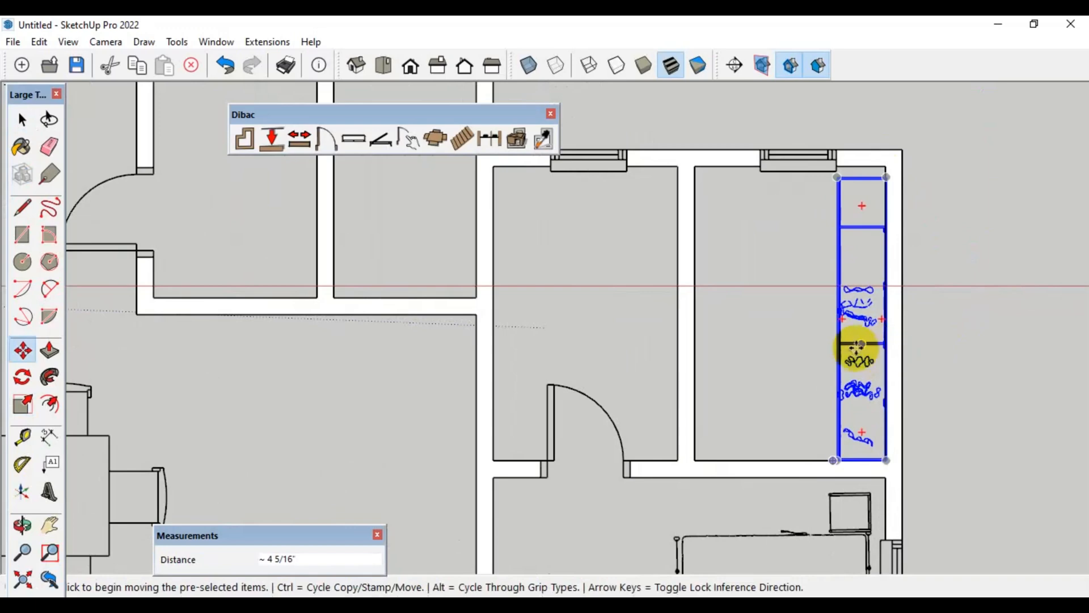
# Copy the wardrobe about 26' across the plan to the left outer wall by the small left room
pyautogui.press('ctrl')
pyautogui.click(839, 351)
pyautogui.scroll(-3, 737, 369)
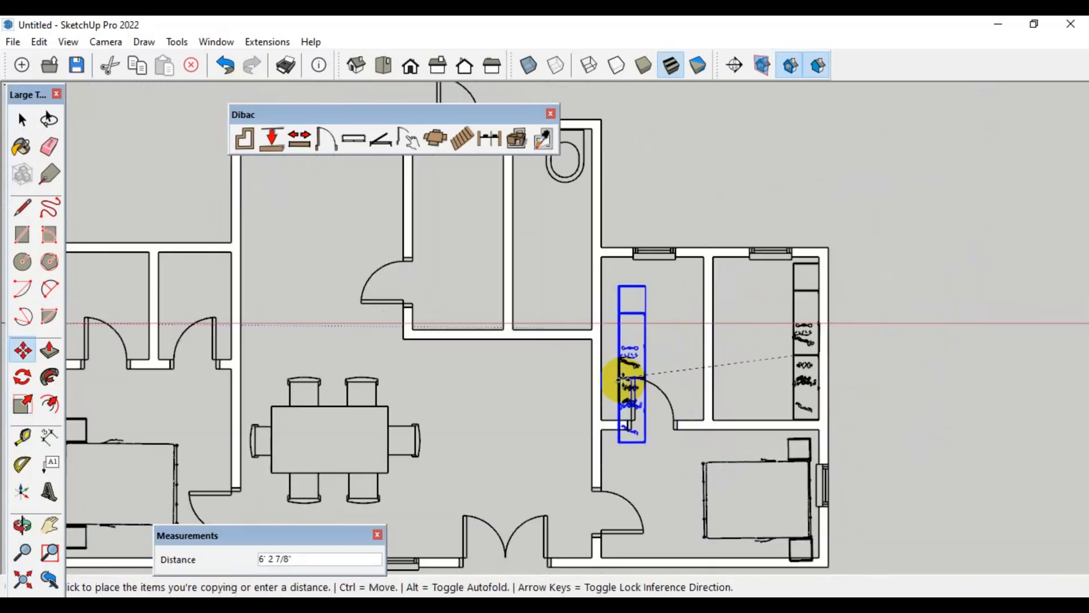
pyautogui.scroll(-2, 263, 389)
pyautogui.scroll(3, 244, 340)
pyautogui.click(219, 329)
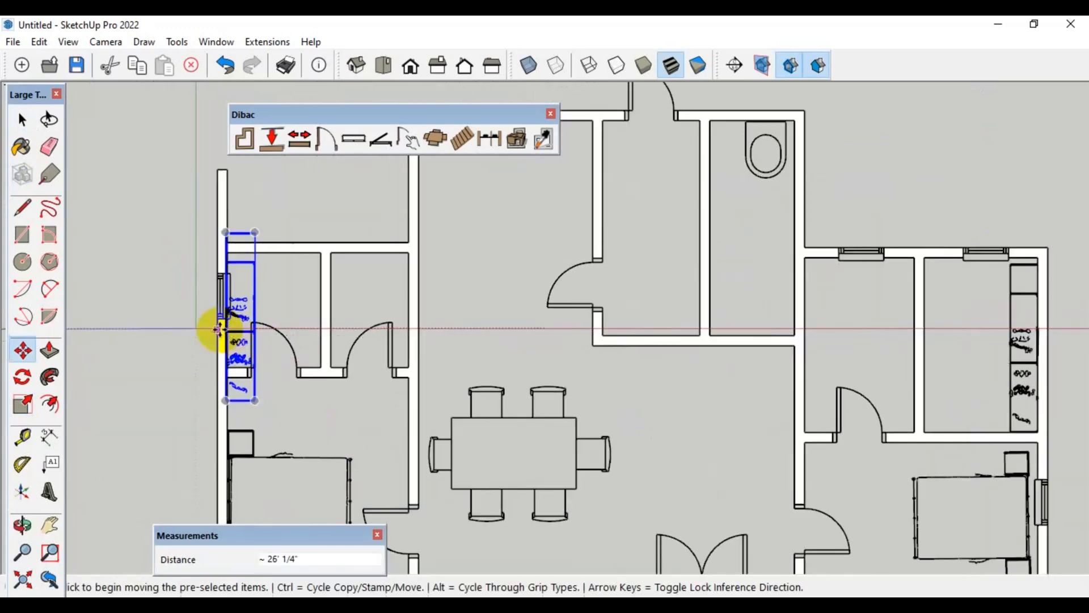
# Scale the copied wardrobe at the left outer wall down uniformly to 0.60
pyautogui.scroll(1, 219, 329)
pyautogui.press('s')
pyautogui.click(244, 209)
pyautogui.click(241, 296)
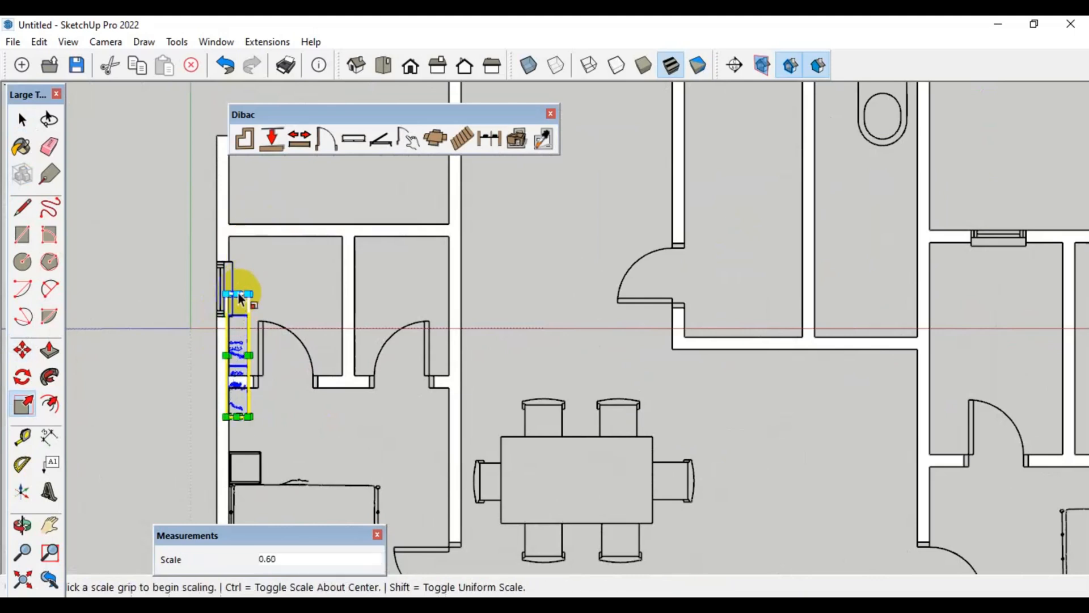
pyautogui.click(241, 298)
# Move the copied wardrobe up about 1' 5" so it lies inside the small left room
pyautogui.press('m')
pyautogui.click(239, 326)
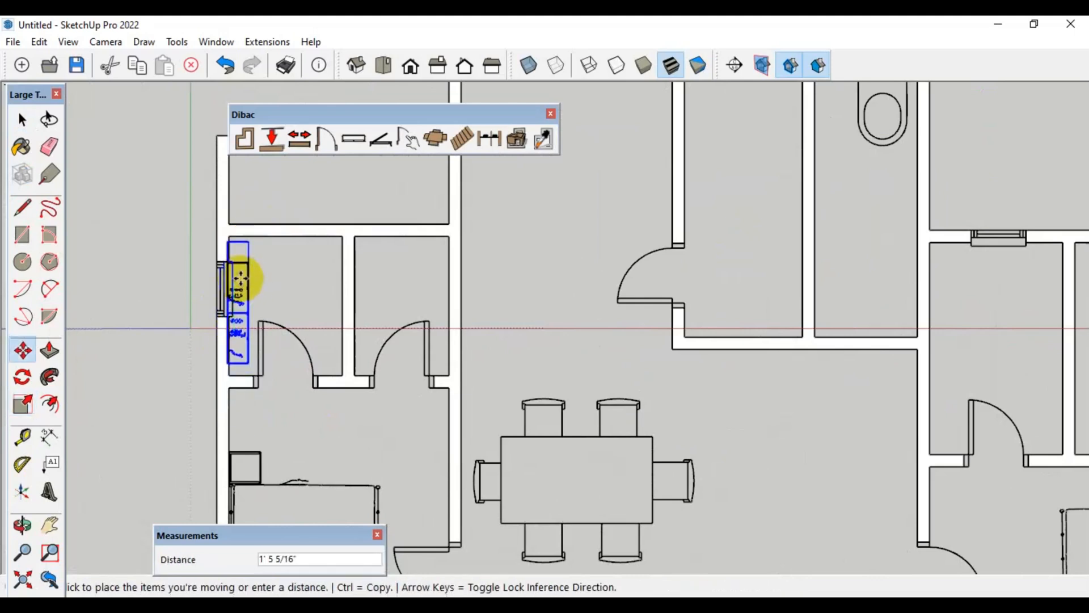
pyautogui.click(241, 278)
pyautogui.press('space')
pyautogui.scroll(-2, 356, 404)
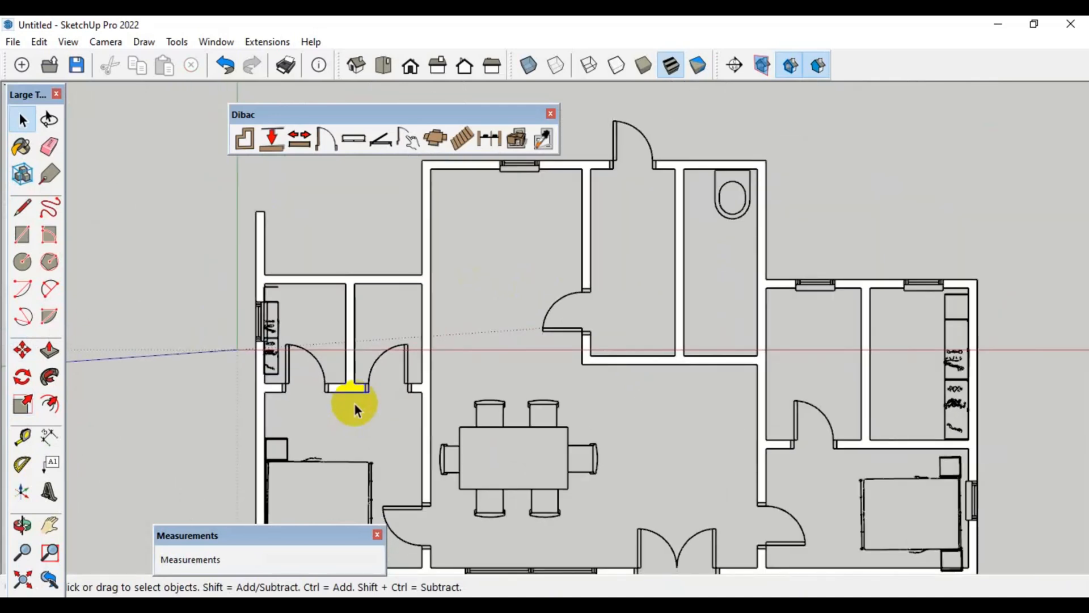
# Place the Dibac sofa.skp component in the central living area, between the dining table and the right wall
pyautogui.scroll(-1, 355, 404)
pyautogui.press('h')
pyautogui.moveTo(475, 419); pyautogui.dragTo(441, 408)
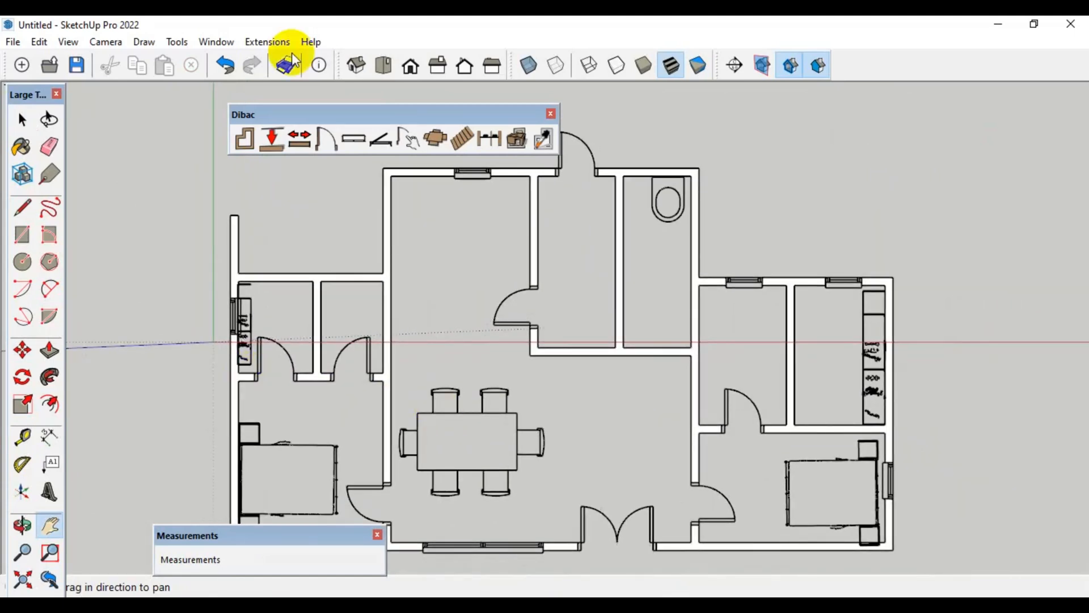
pyautogui.click(438, 142)
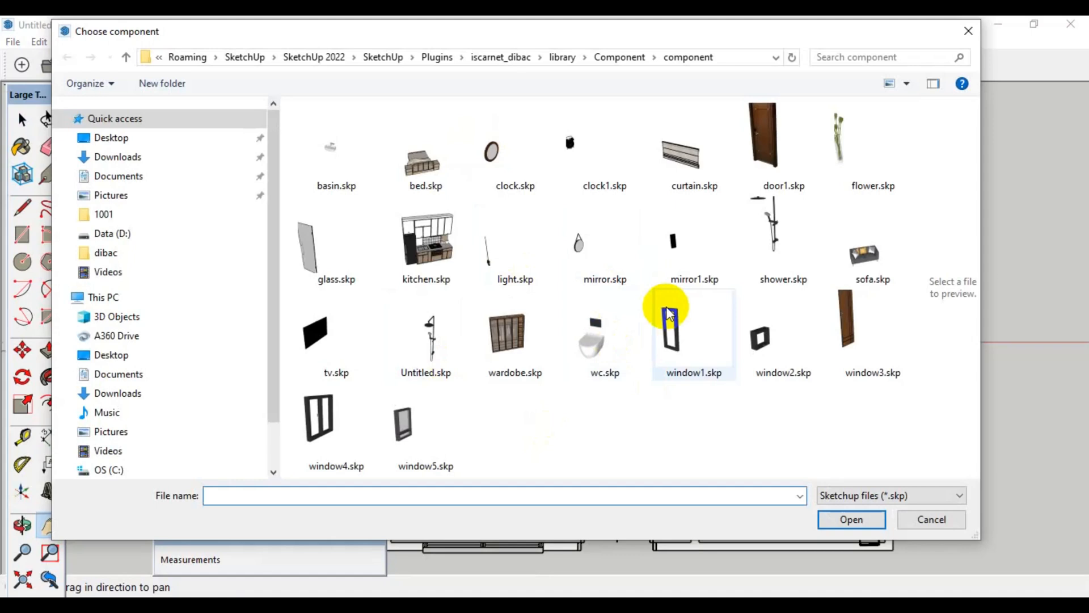
pyautogui.click(865, 255)
pyautogui.click(853, 519)
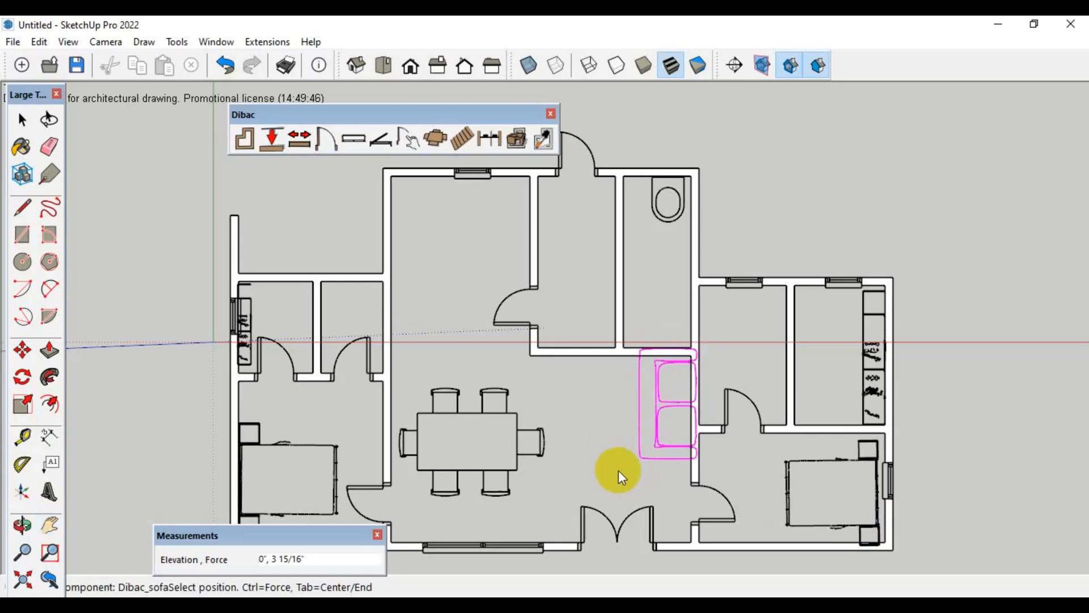
pyautogui.scroll(1, 618, 471)
pyautogui.click(581, 495)
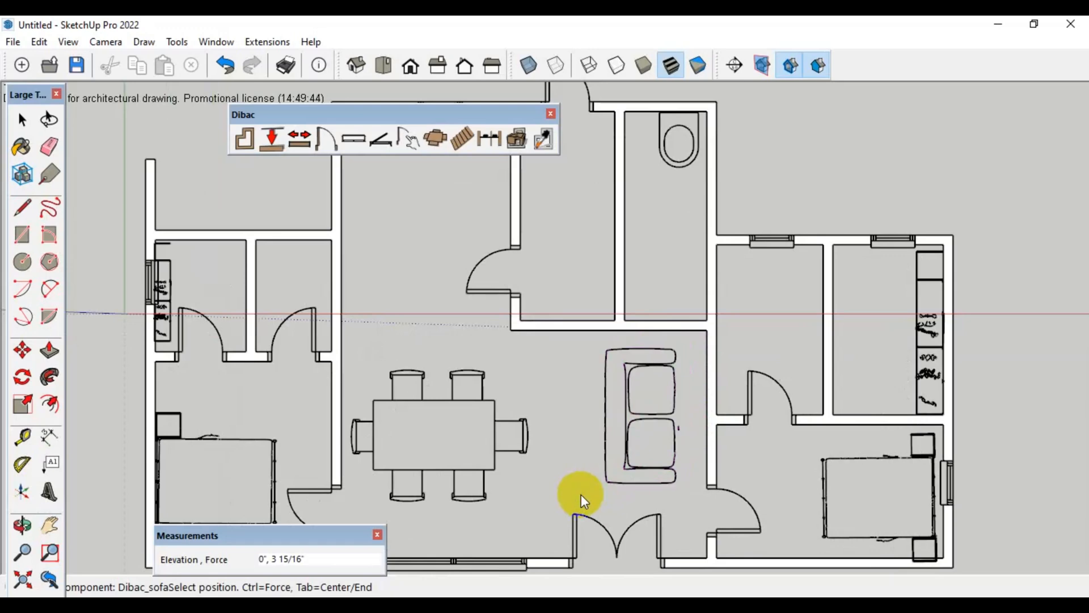
# Rotate the sofa 90 degrees clockwise so its back faces the upper wall of the living area
pyautogui.press('space')
pyautogui.click(628, 421)
pyautogui.press('q')
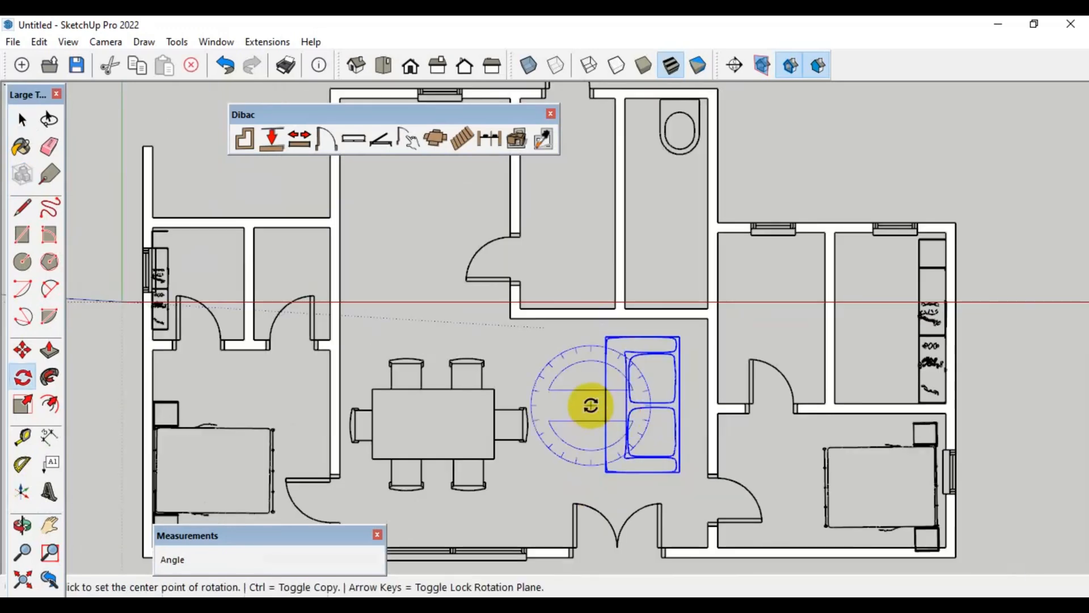
pyautogui.click(590, 405)
pyautogui.click(593, 366)
pyautogui.click(650, 407)
# Move the sofa about 3' 9" so its back rests against the living area's upper wall
pyautogui.press('m')
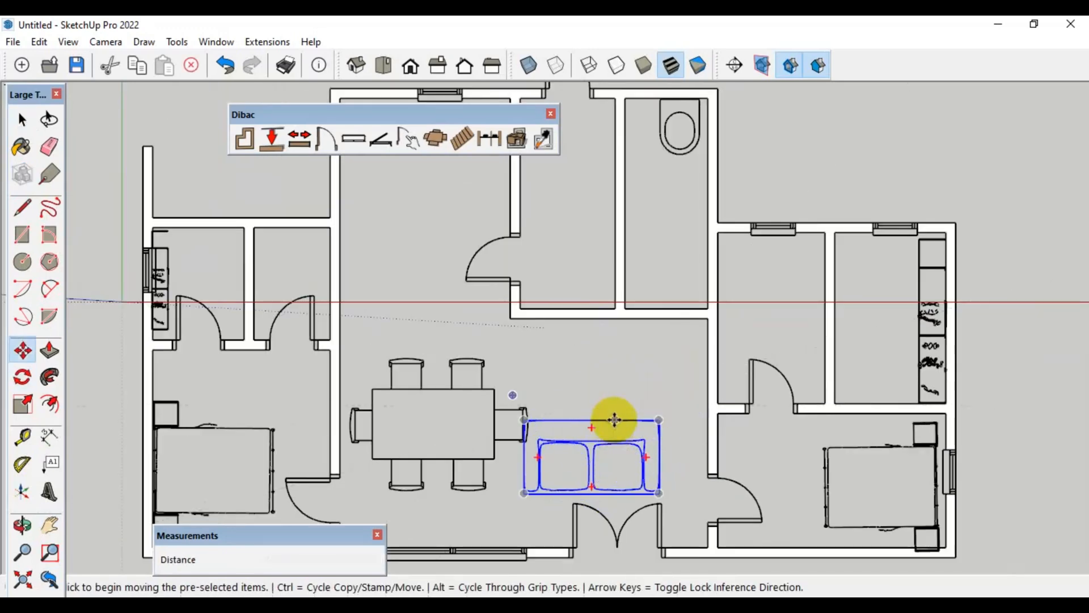
pyautogui.click(617, 420)
pyautogui.click(657, 321)
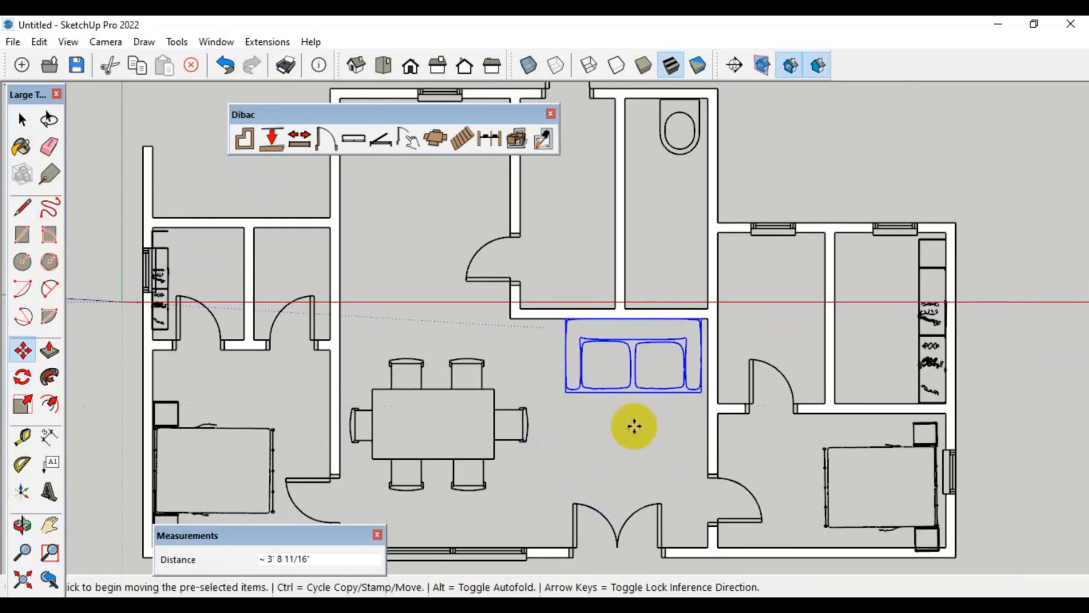
# Copy the toilet about 5' 7" into the right wing's left room, and copy that one about 16' 2" into the small left bathroom
pyautogui.scroll(-2, 634, 427)
pyautogui.scroll(2, 674, 214)
pyautogui.press('space')
pyautogui.click(675, 210)
pyautogui.press('m')
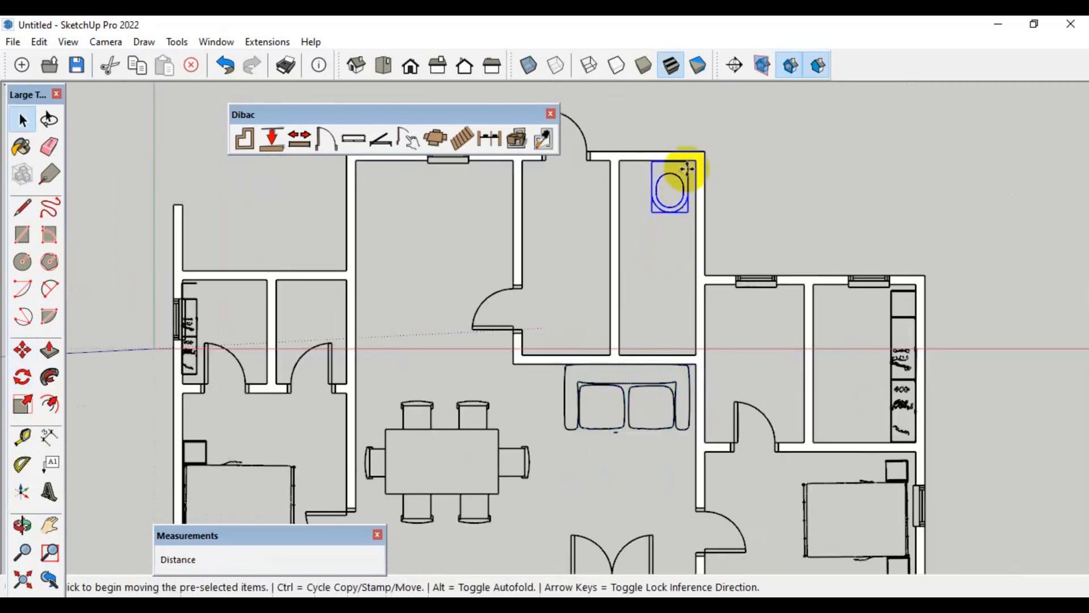
pyautogui.click(670, 162)
pyautogui.press('ctrl')
pyautogui.click(756, 287)
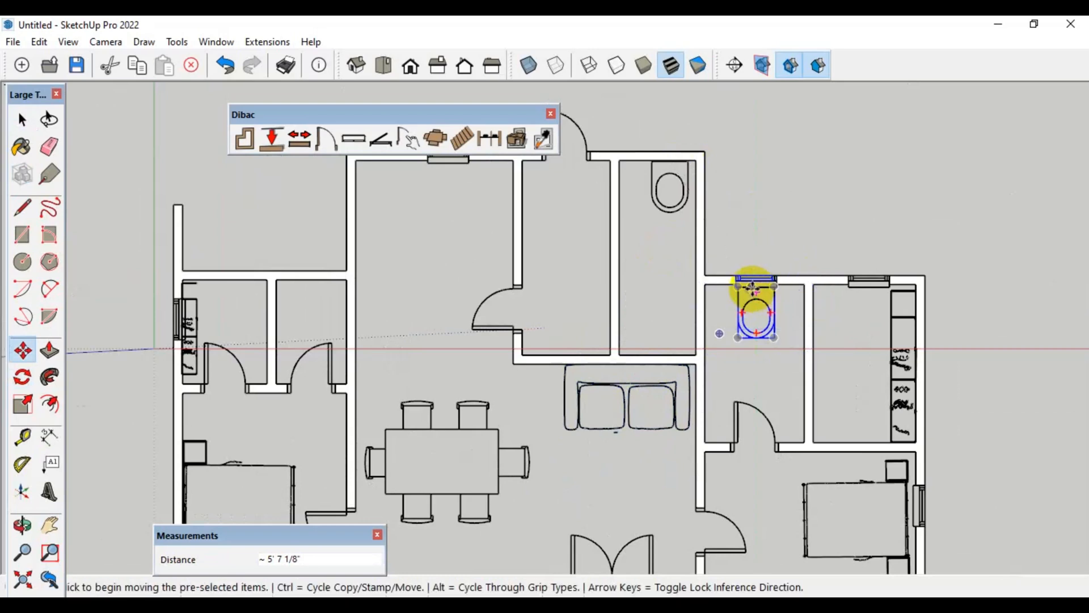
pyautogui.click(755, 286)
pyautogui.click(305, 281)
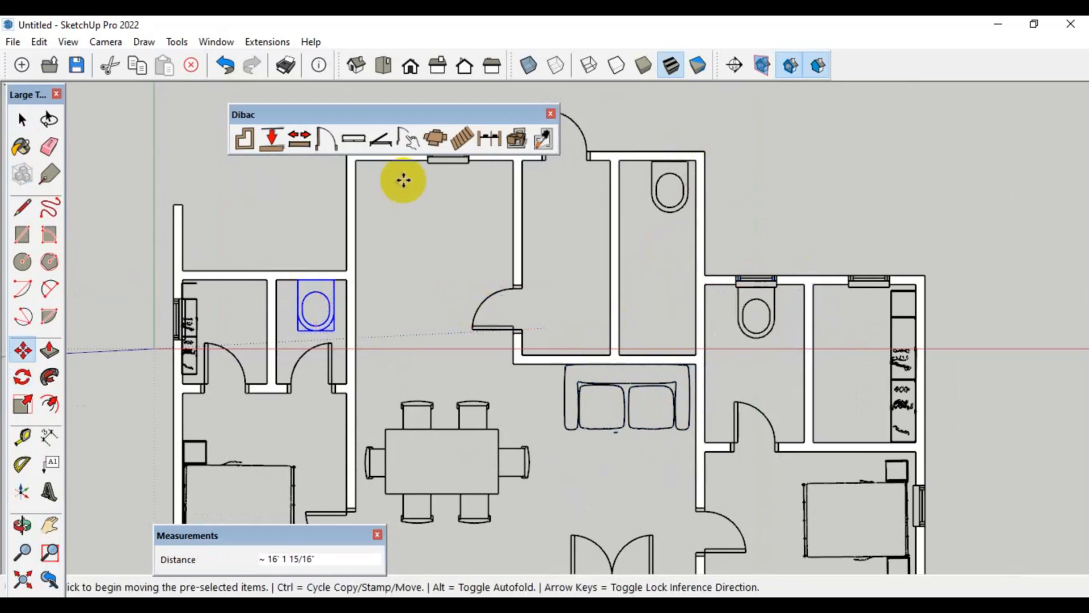
# Place the Dibac kitchen.skp component near the left wall of the upper central room, above the dining table
pyautogui.click(434, 139)
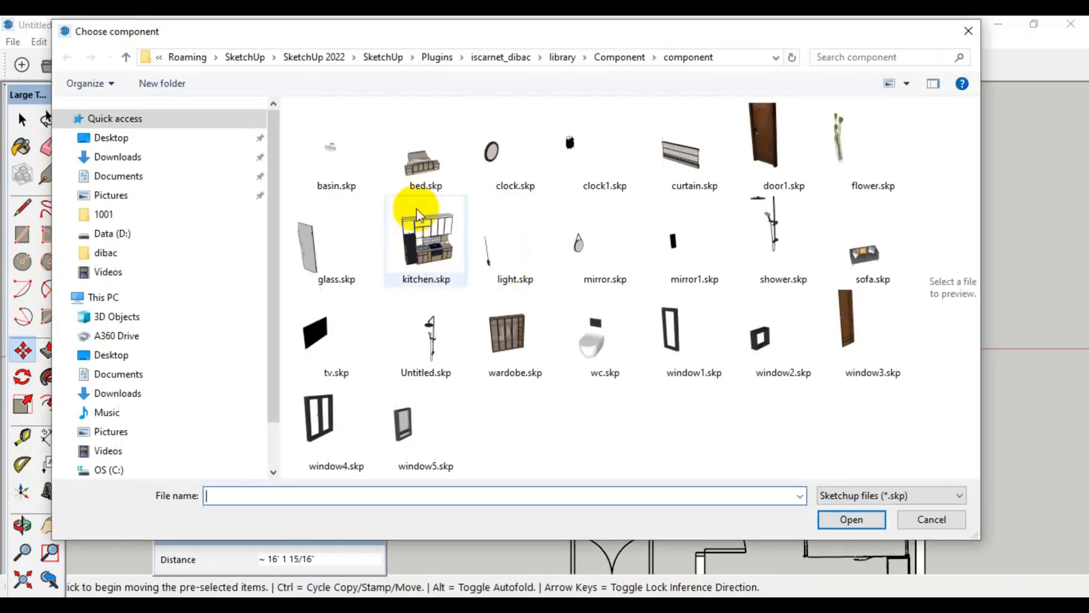
pyautogui.click(428, 224)
pyautogui.click(851, 518)
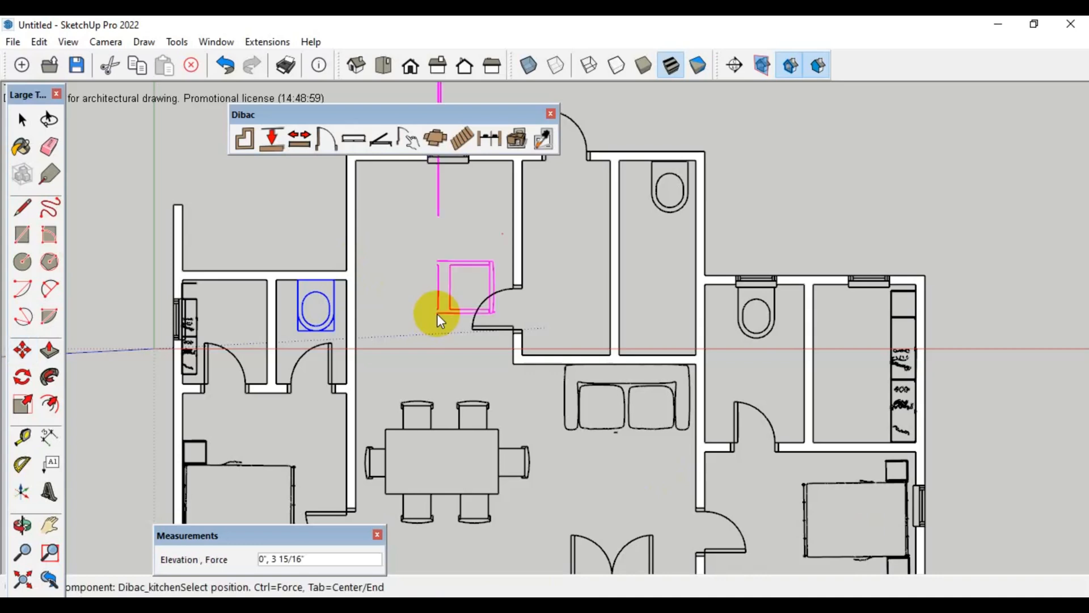
pyautogui.scroll(-3, 437, 314)
pyautogui.scroll(1, 409, 389)
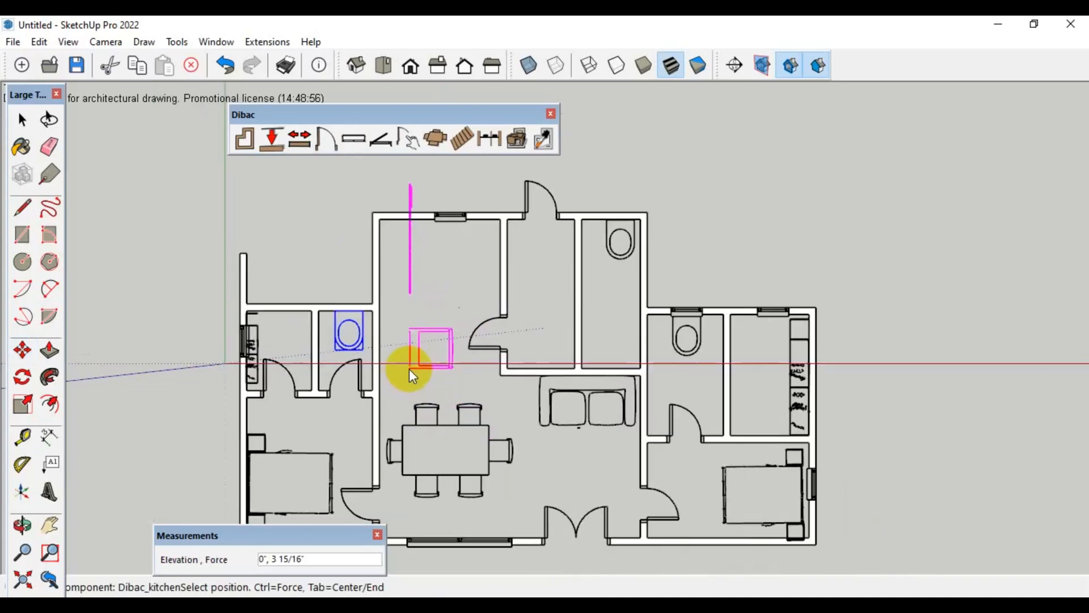
pyautogui.click(400, 386)
pyautogui.press('Escape')
# Scale the kitchen unit down uniformly to 0.88, keeping its lower-left corner fixed
pyautogui.click(400, 299)
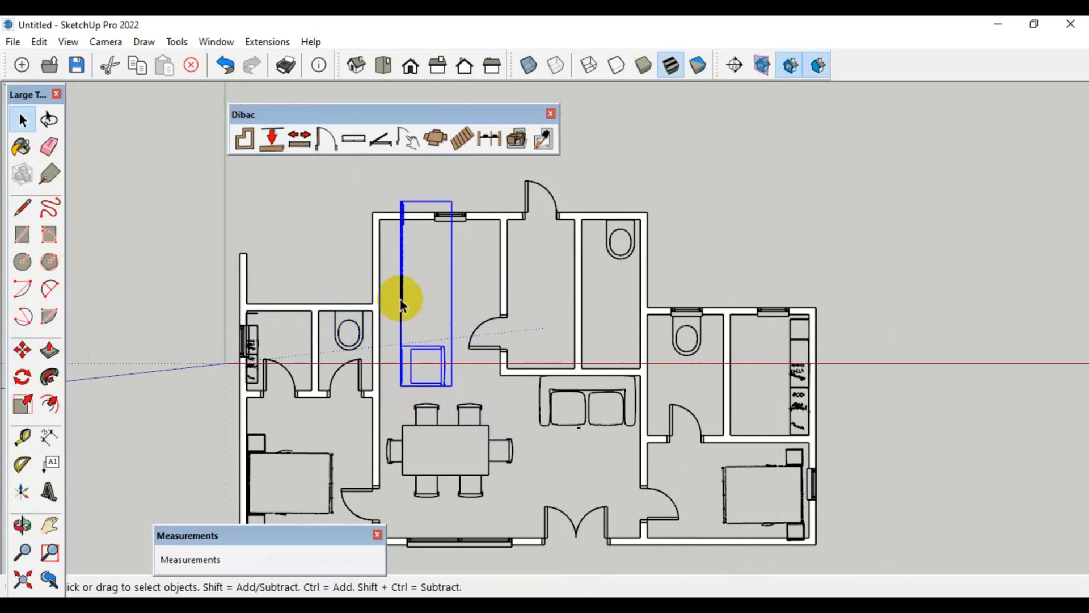
pyautogui.press('s')
pyautogui.click(451, 203)
pyautogui.click(441, 223)
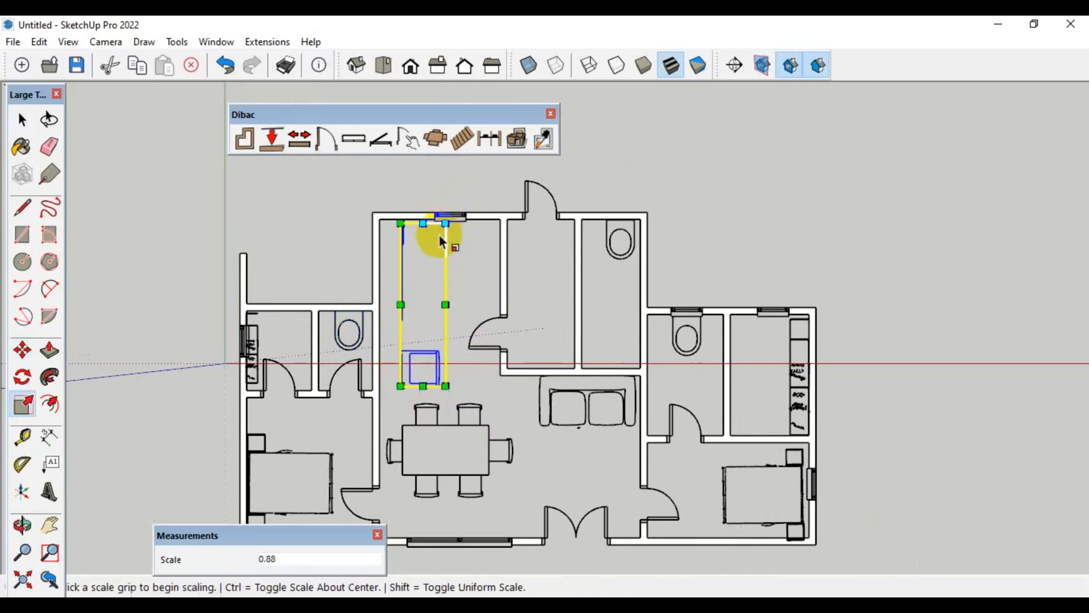
# Move the kitchen unit about 1' 1" to the room's left wall and align its upper end with the upper wall's inner face
pyautogui.scroll(1, 416, 267)
pyautogui.press('m')
pyautogui.click(399, 256)
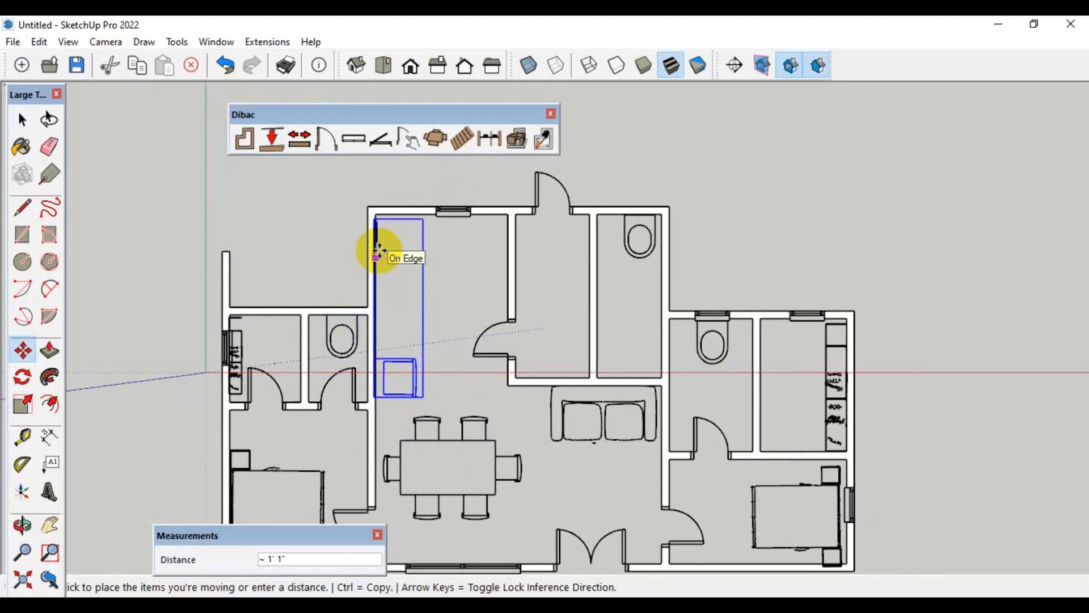
pyautogui.scroll(2, 376, 248)
pyautogui.click(377, 250)
pyautogui.scroll(4, 377, 199)
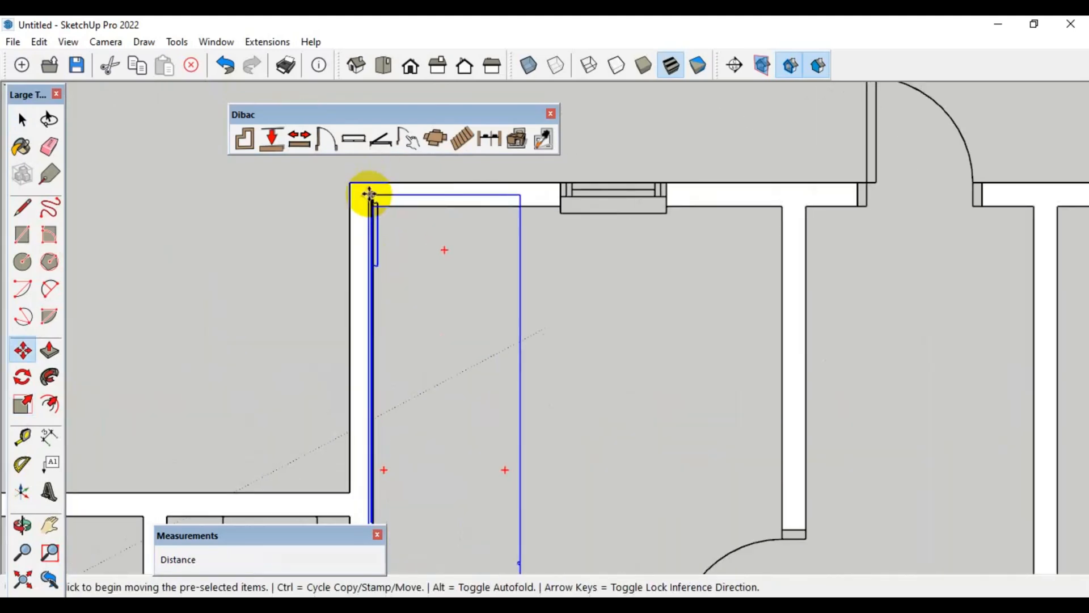
pyautogui.click(373, 196)
pyautogui.click(376, 205)
pyautogui.scroll(-5, 453, 221)
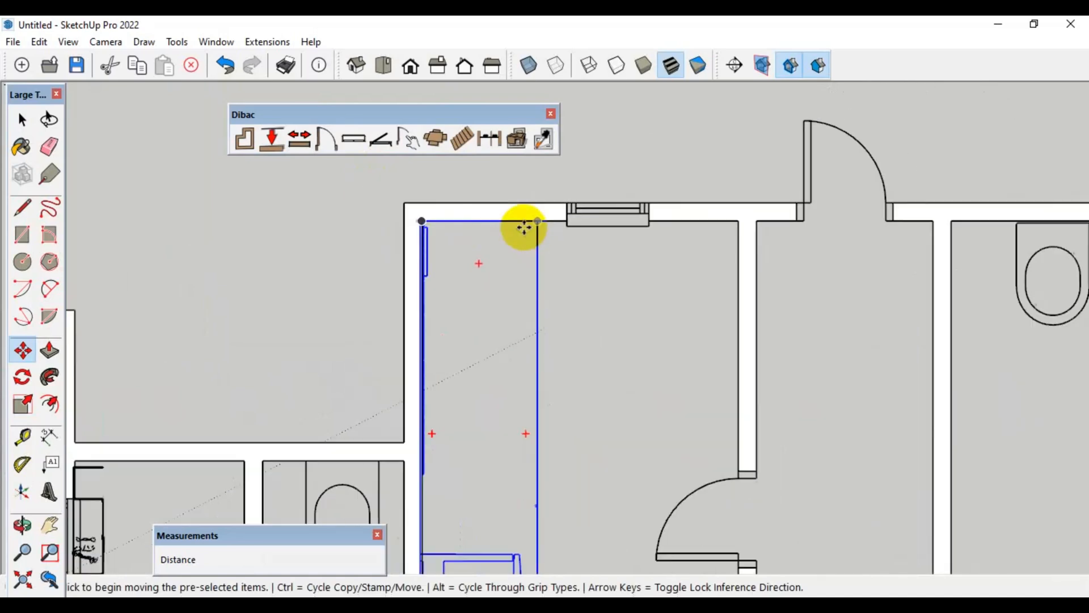
# Place a single-leaf Dibac door with Slab 1 at 1' 6" and Slab 2 at 0 between the hallway and the upper bathroom
pyautogui.press('space')
pyautogui.scroll(-3, 514, 228)
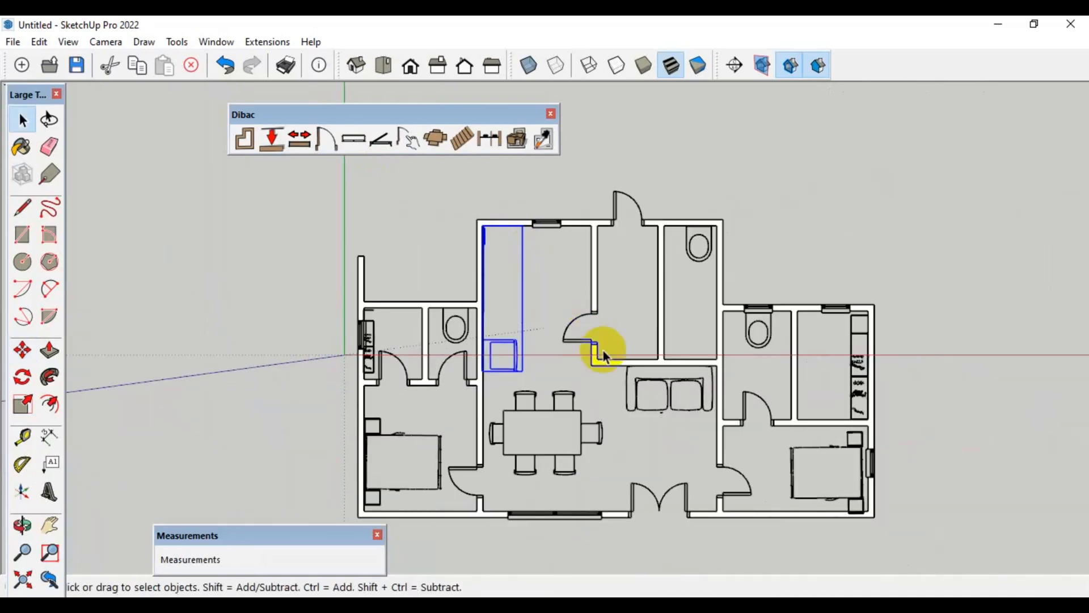
pyautogui.press('h')
pyautogui.moveTo(618, 335); pyautogui.dragTo(590, 311)
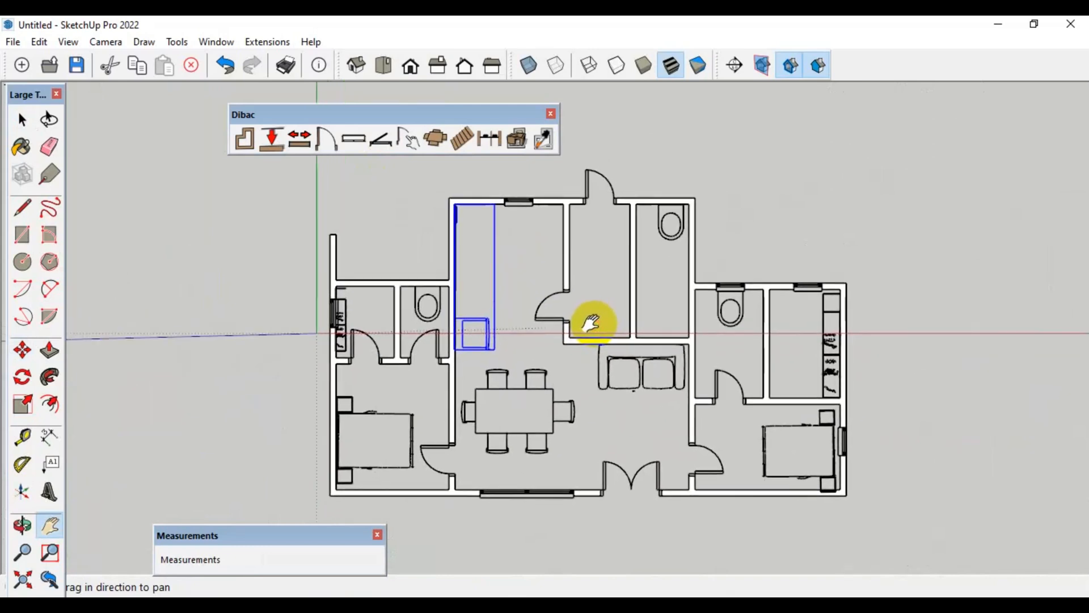
pyautogui.press('space')
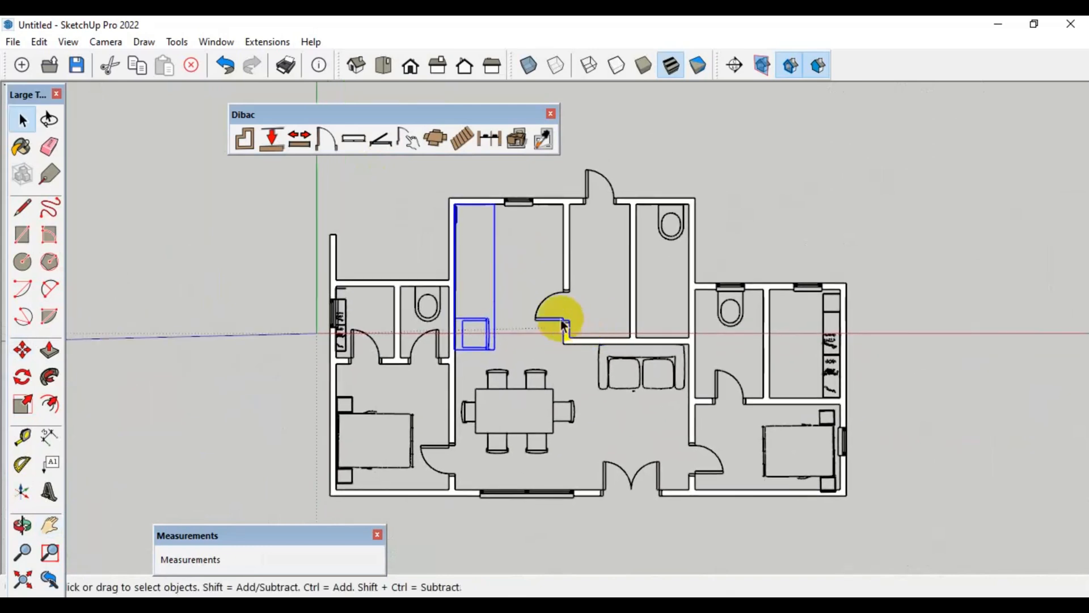
pyautogui.click(322, 145)
pyautogui.click(519, 364)
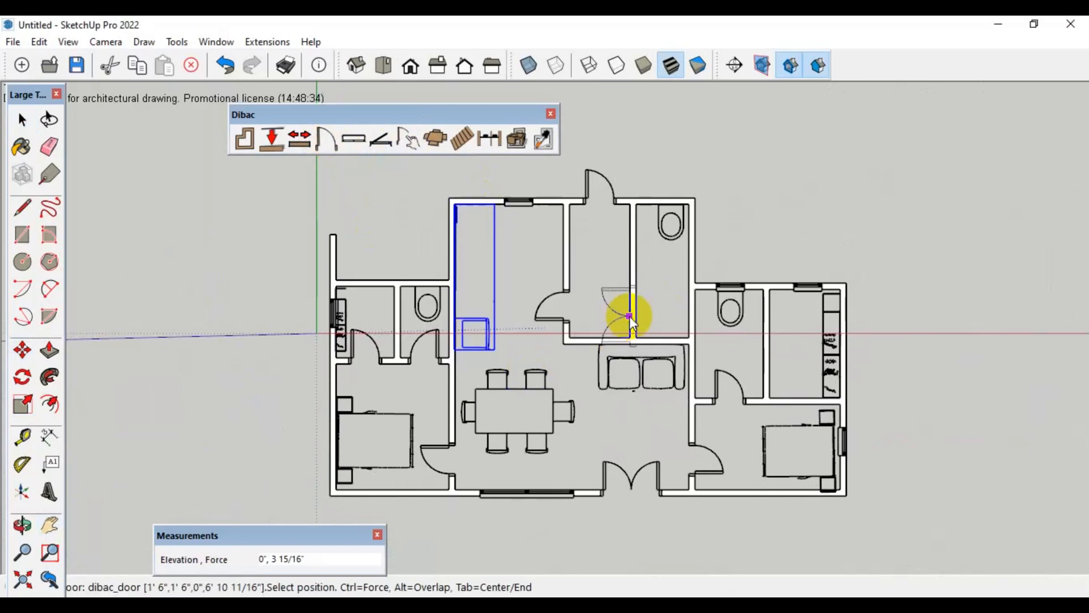
pyautogui.click(322, 142)
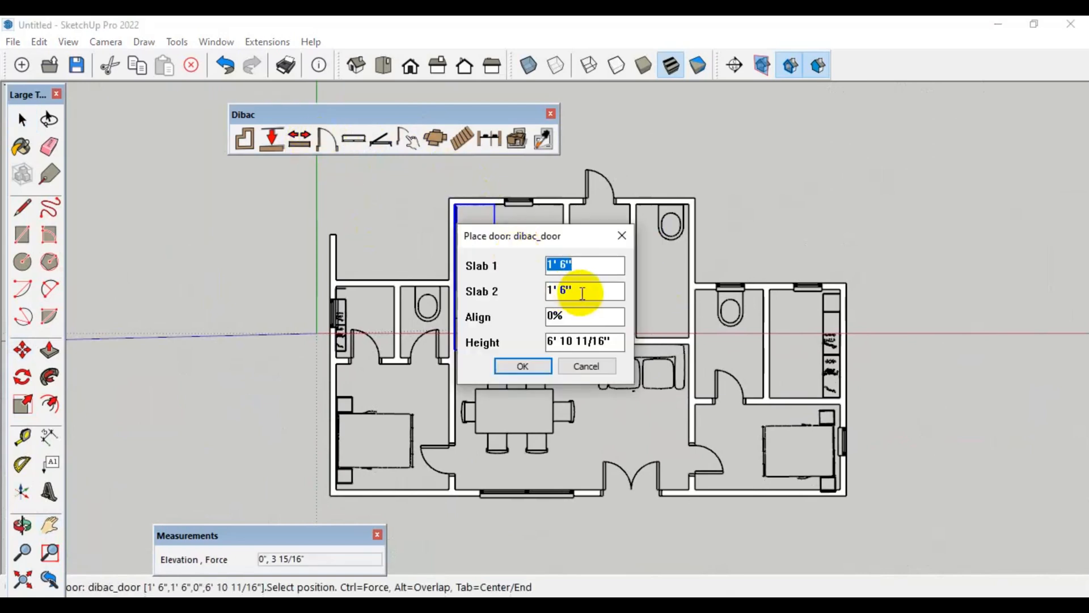
pyautogui.press('Tab')
pyautogui.write('0')
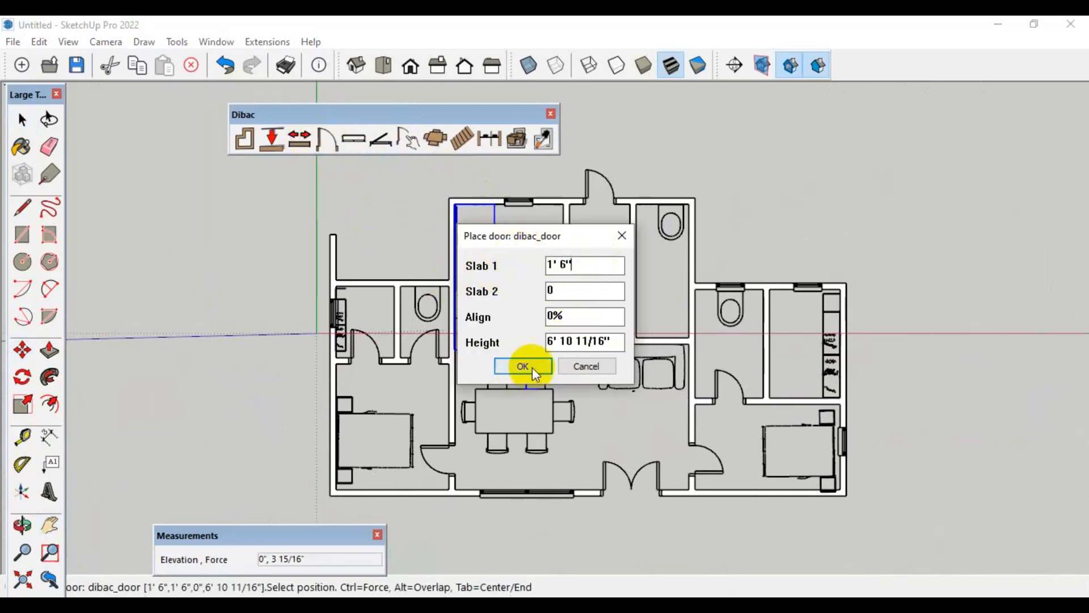
pyautogui.click(525, 365)
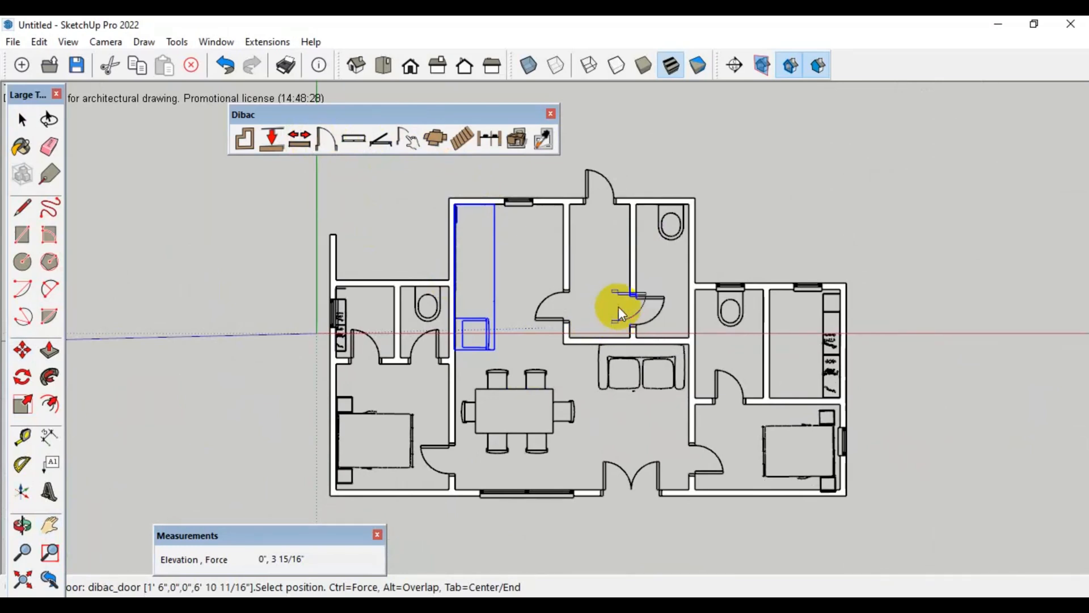
# Place a 1' 6" single door in the wall between the lower right bedroom and the wardrobe room above it
pyautogui.scroll(-1, 632, 279)
pyautogui.scroll(2, 774, 390)
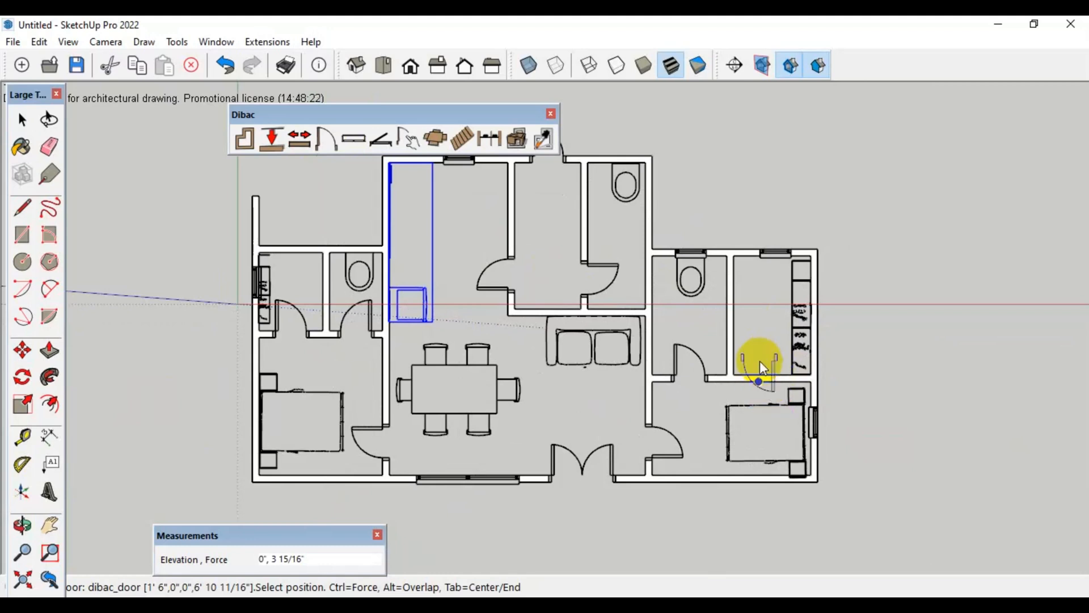
pyautogui.scroll(2, 760, 360)
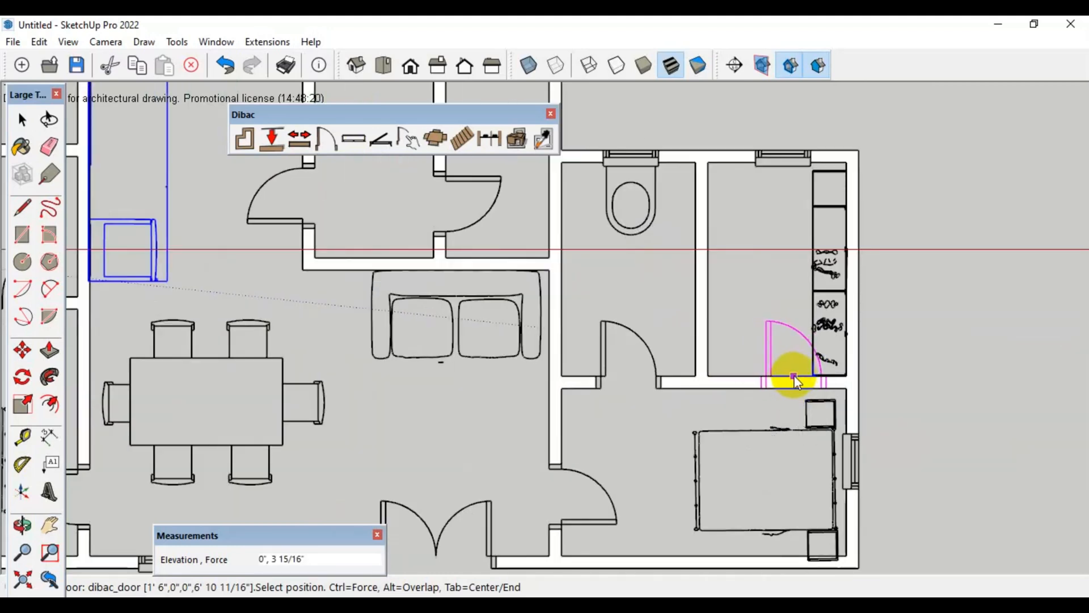
pyautogui.click(769, 375)
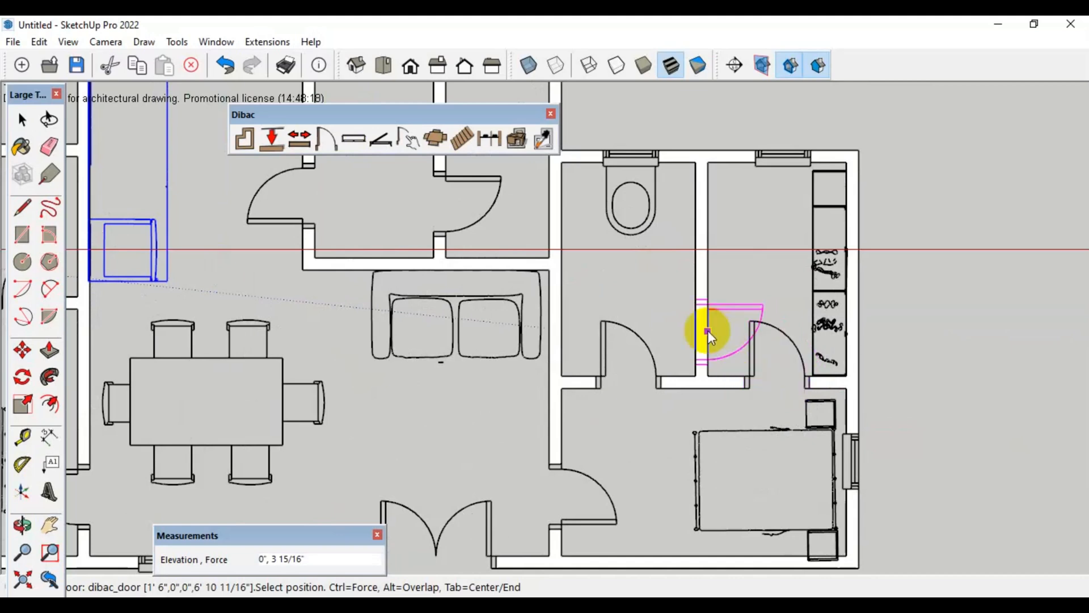
# Add a Dibac continuous dimension along the right wing's full upper outer wall, offset above the wall
pyautogui.scroll(-3, 755, 338)
pyautogui.press('h')
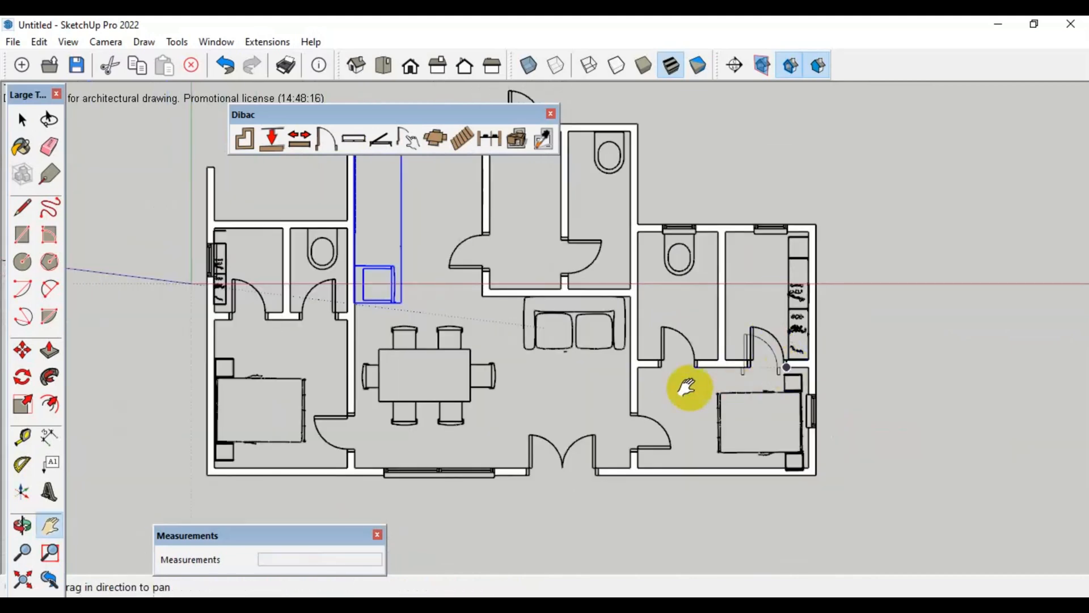
pyautogui.moveTo(688, 384); pyautogui.dragTo(695, 442)
pyautogui.moveTo(498, 113); pyautogui.dragTo(532, 100)
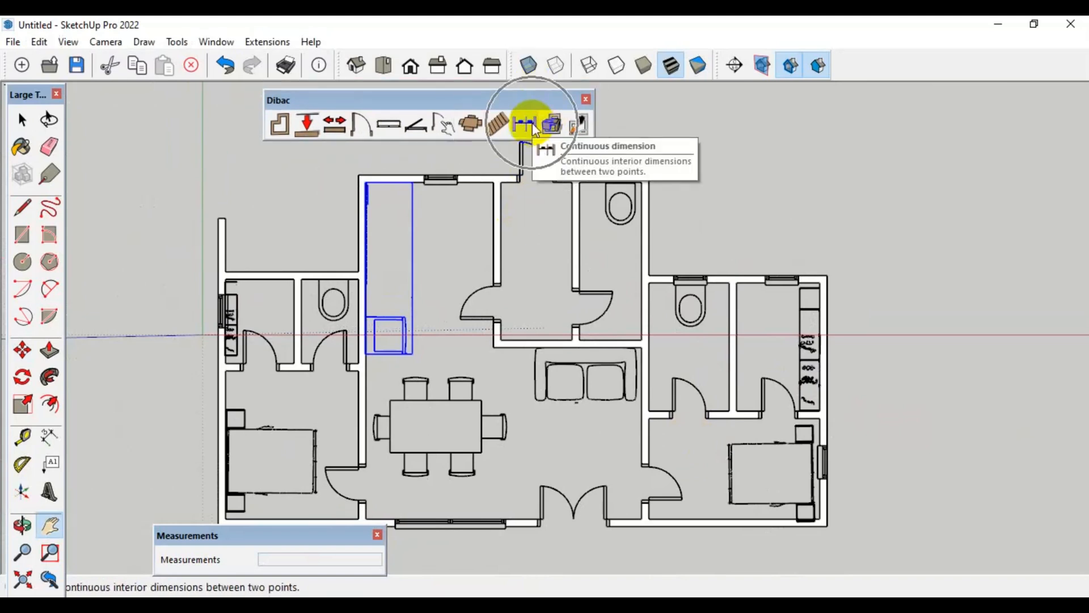
pyautogui.click(523, 124)
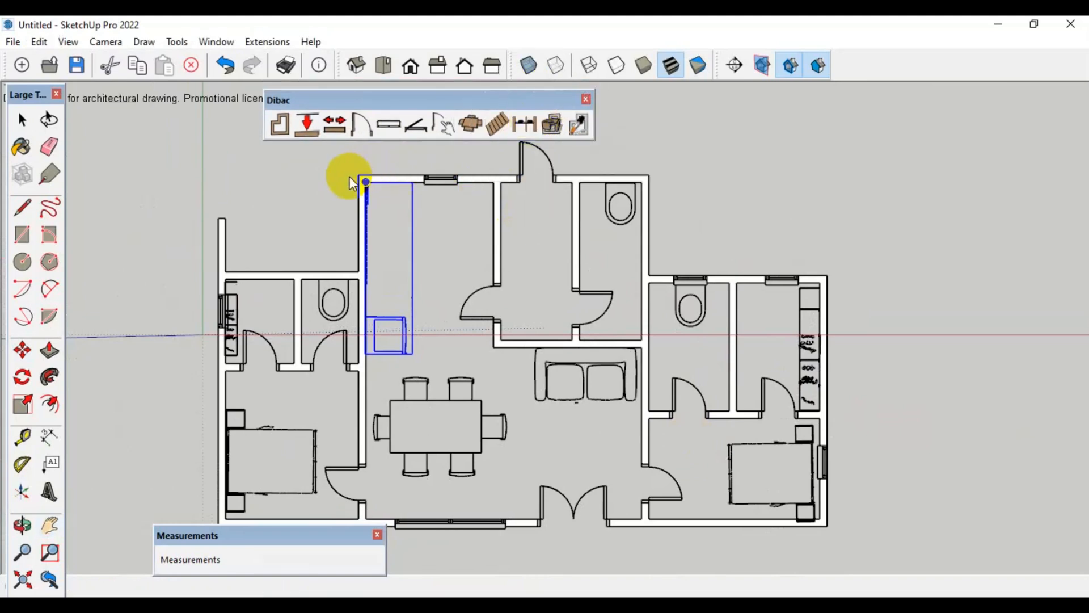
pyautogui.scroll(1, 363, 176)
pyautogui.scroll(3, 745, 291)
pyautogui.scroll(1, 624, 278)
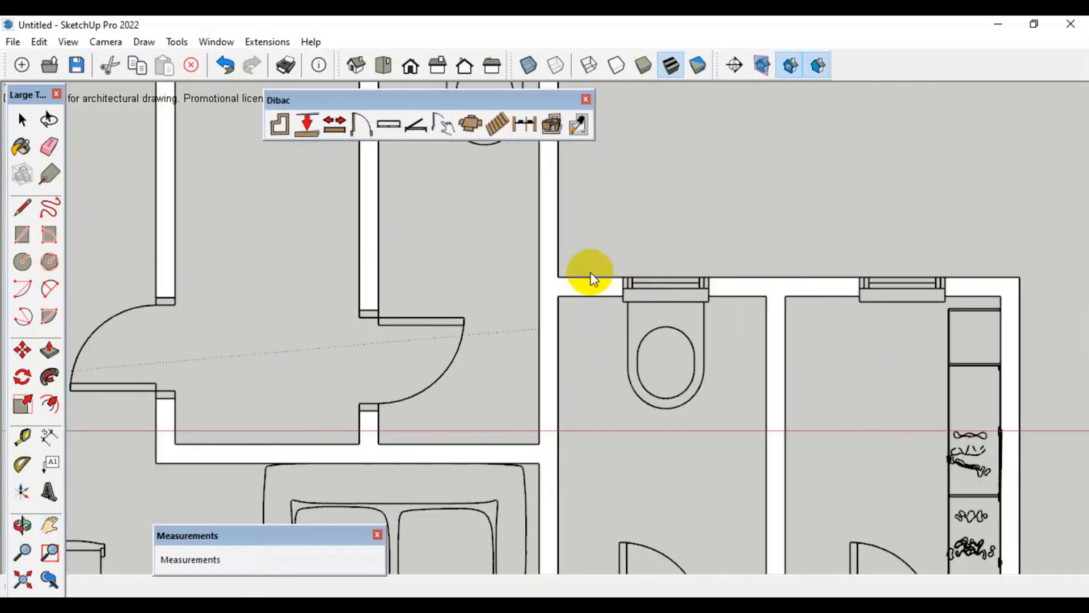
pyautogui.click(559, 276)
pyautogui.click(1019, 277)
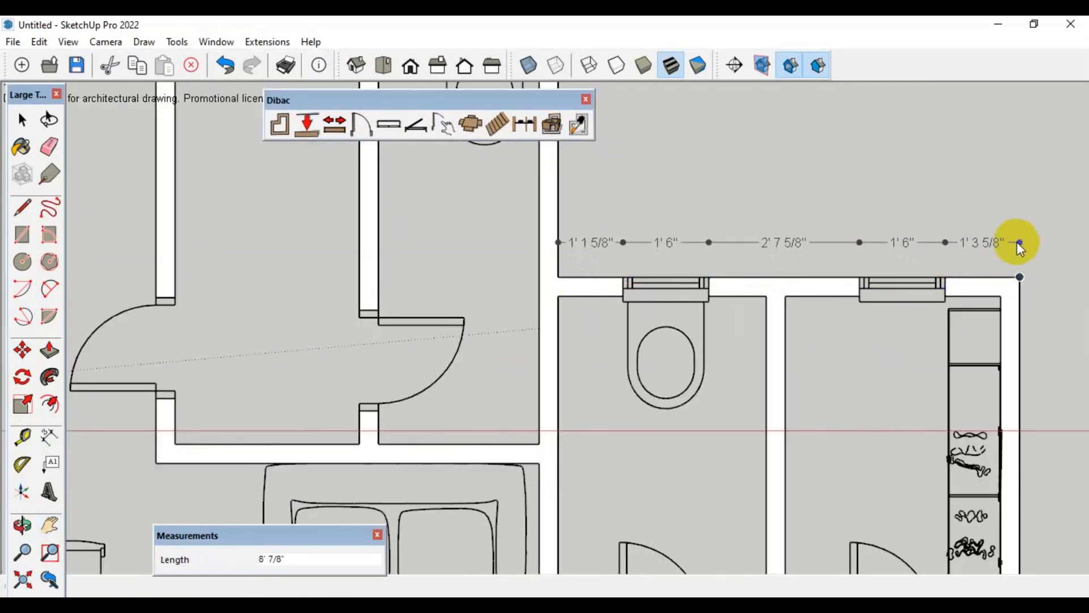
pyautogui.click(1008, 244)
# Add continuous dimensions along the right wing's outer side wall and the short wall rising from that wing to the central block's corner
pyautogui.click(1019, 278)
pyautogui.scroll(-4, 726, 195)
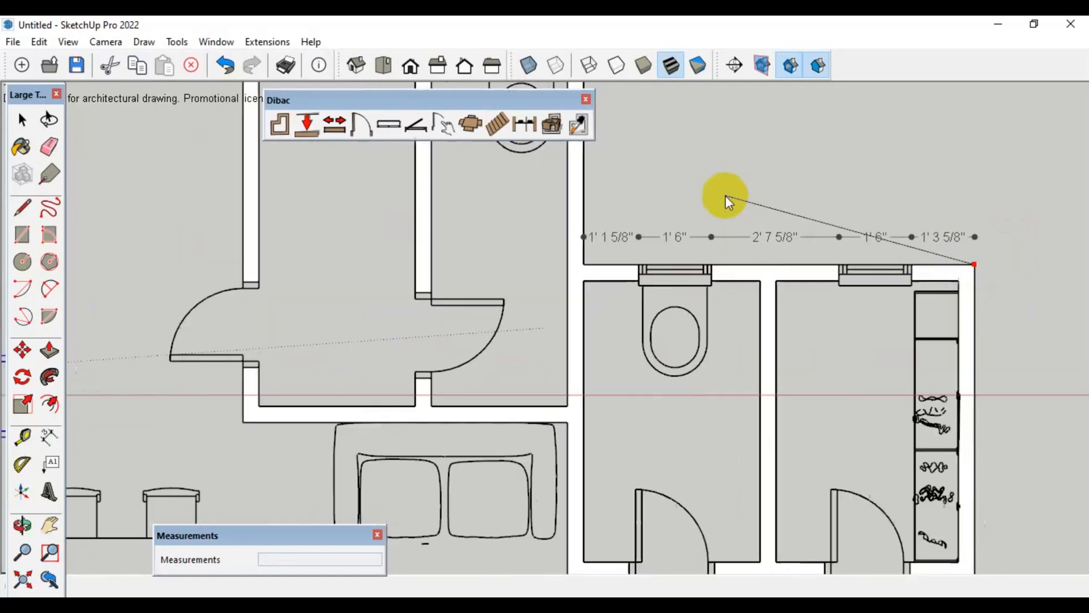
pyautogui.scroll(-2, 851, 363)
pyautogui.scroll(1, 861, 436)
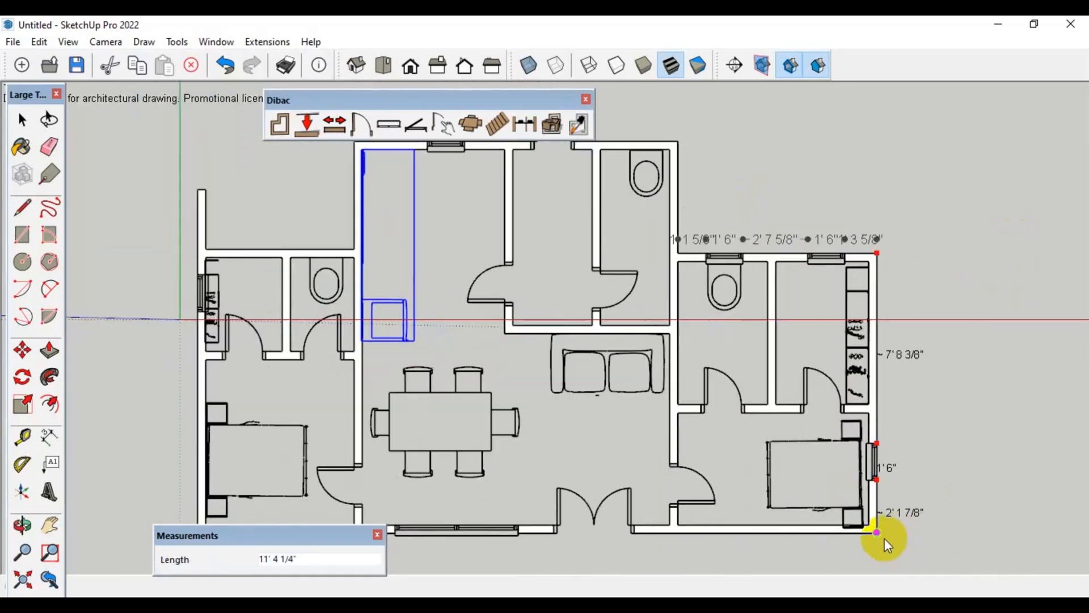
pyautogui.click(884, 538)
pyautogui.click(908, 530)
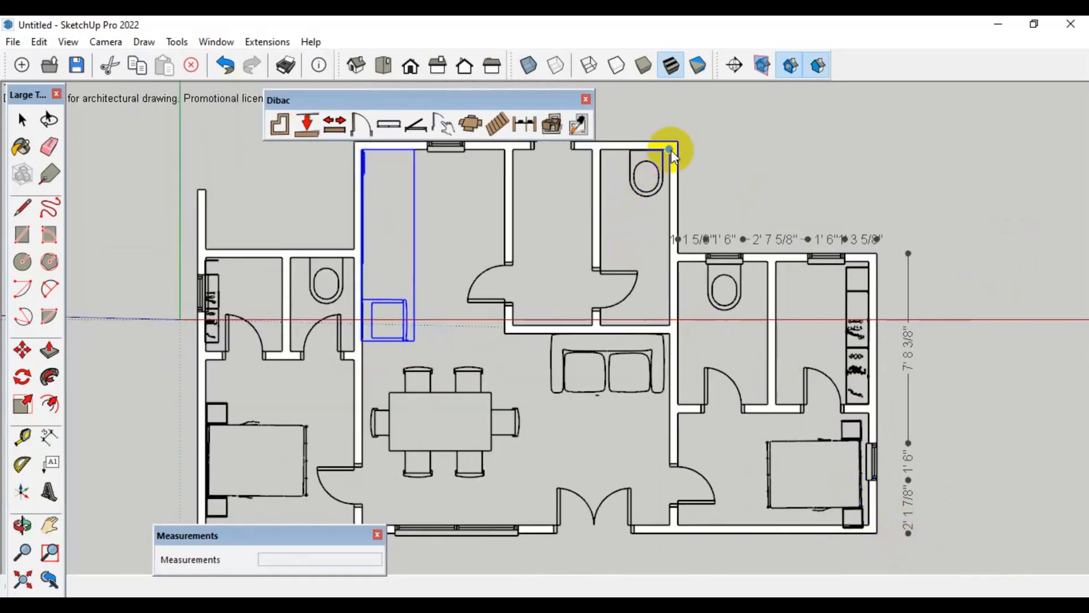
pyautogui.click(679, 253)
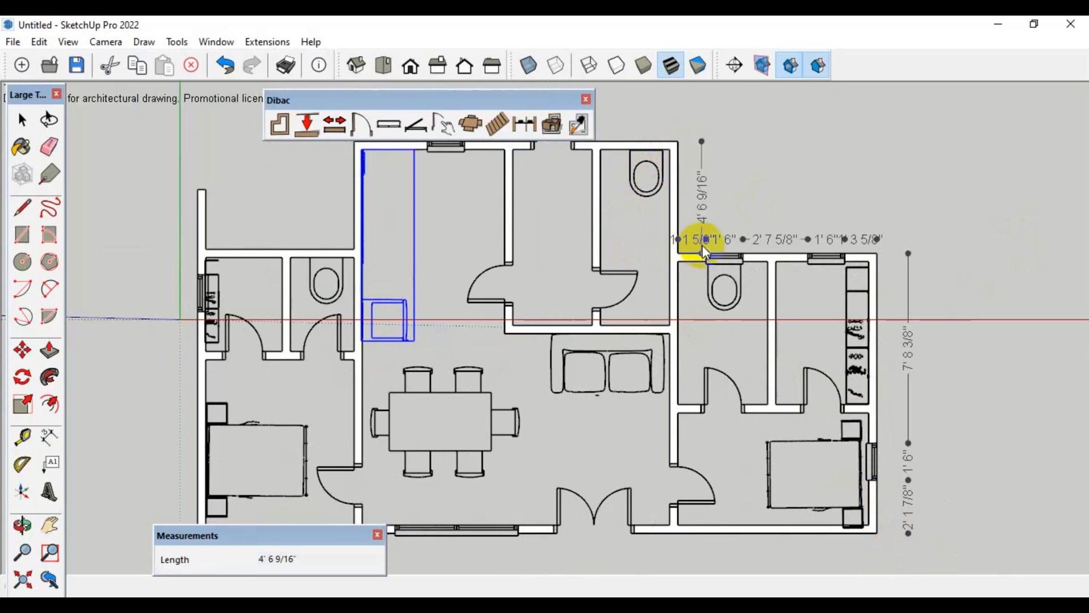
pyautogui.click(706, 244)
# Add a continuous dimension along the central block's full upper outer wall, offset above the wall
pyautogui.press('h')
pyautogui.moveTo(713, 270); pyautogui.dragTo(750, 327)
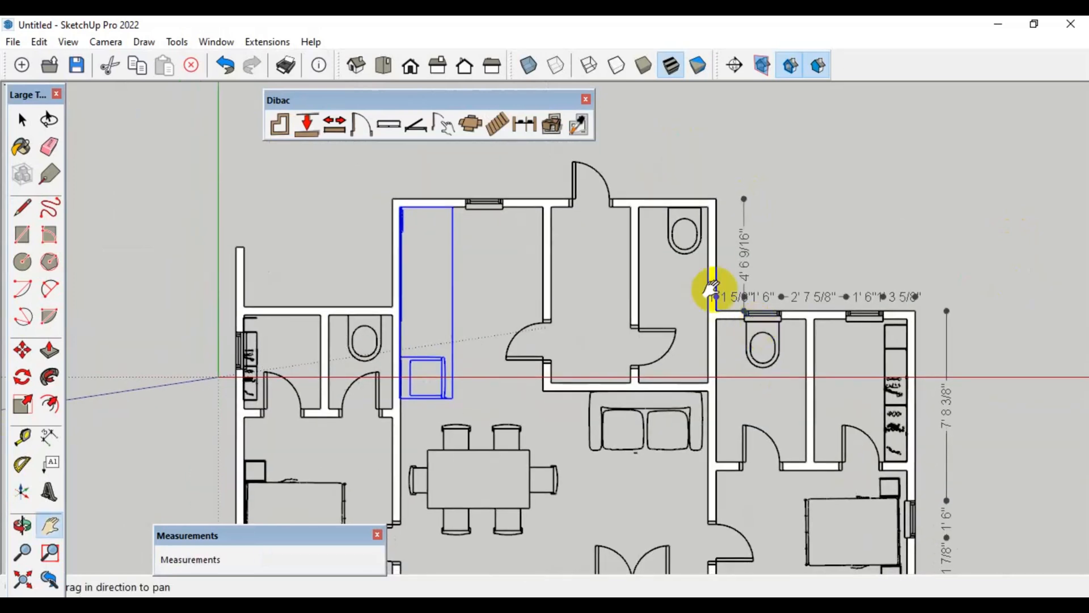
pyautogui.click(525, 121)
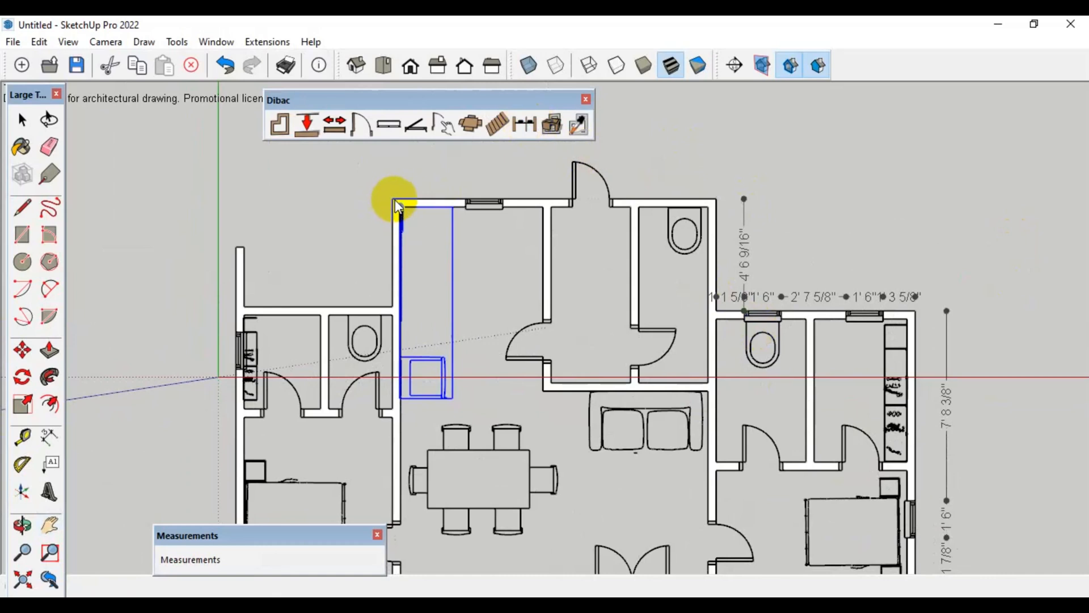
pyautogui.click(396, 200)
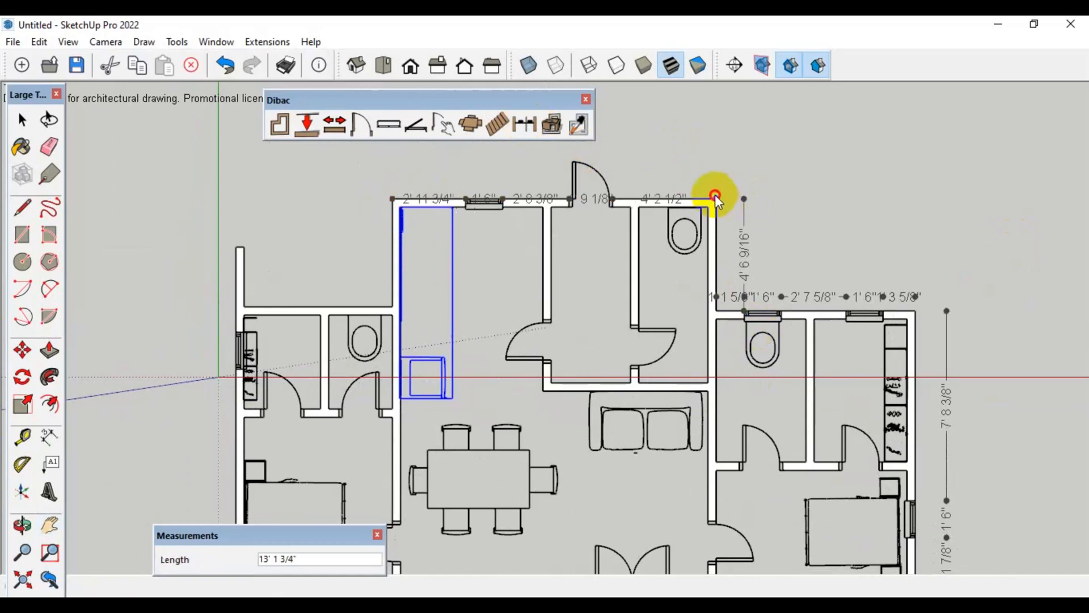
pyautogui.click(716, 198)
pyautogui.click(720, 151)
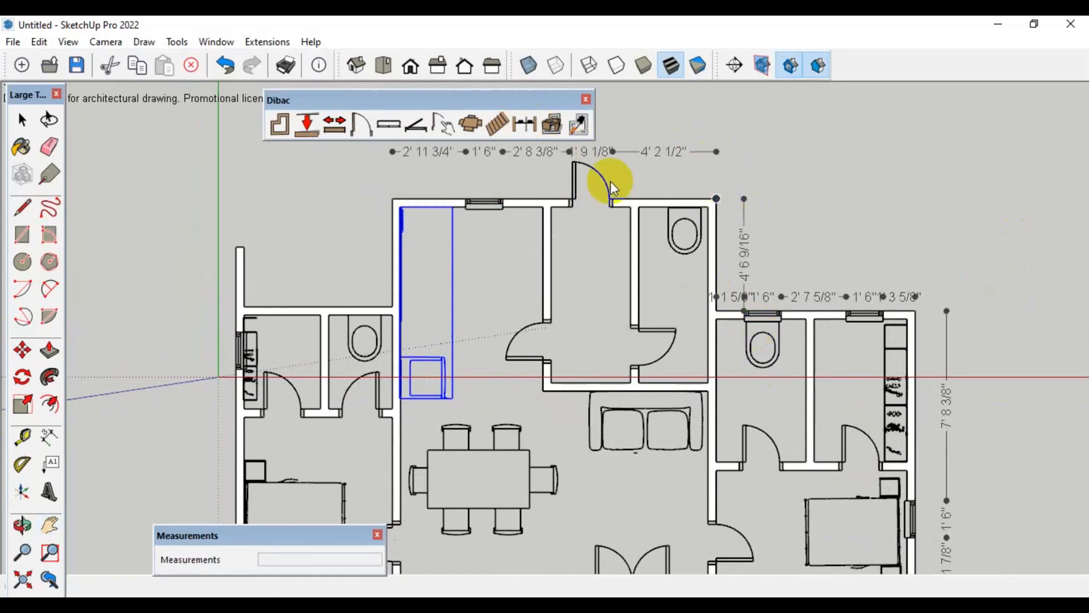
# Dimension the short outer wall on the central block's left side, from its upper corner down to the left wing
pyautogui.click(392, 198)
pyautogui.click(391, 308)
pyautogui.click(341, 287)
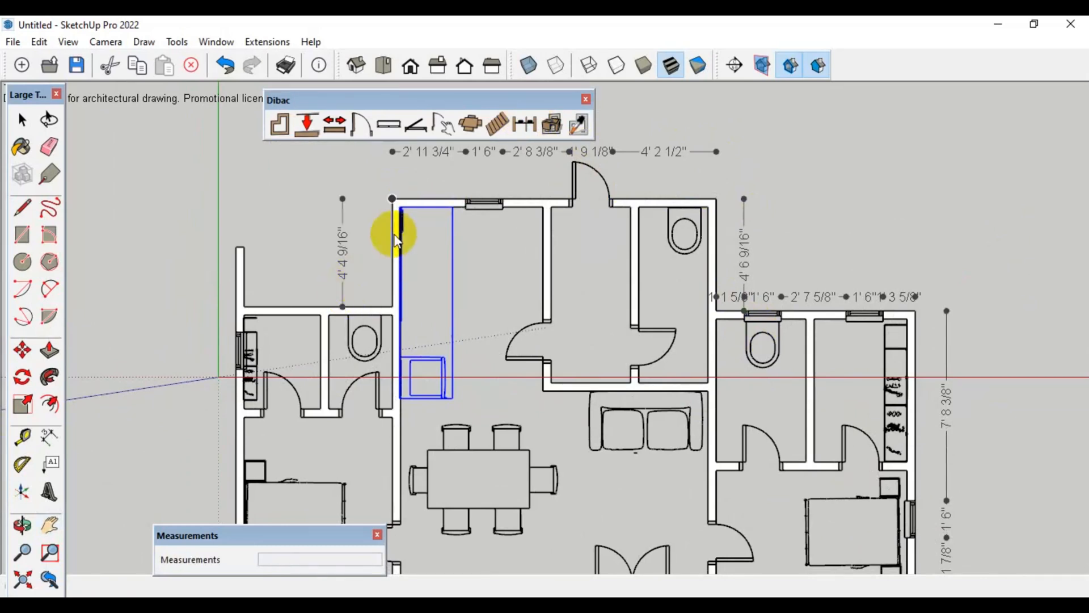
# Select the whole floor plan with its furniture and make it a group
pyautogui.scroll(-2, 397, 220)
pyautogui.press('space')
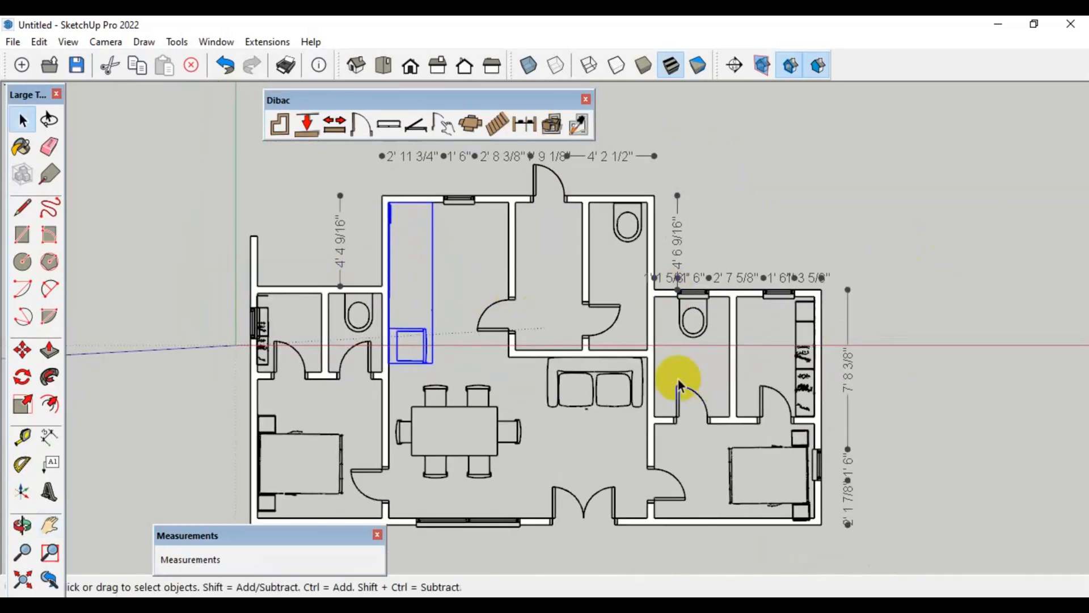
pyautogui.moveTo(142, 164); pyautogui.dragTo(1008, 573)
pyautogui.rightClick(651, 348)
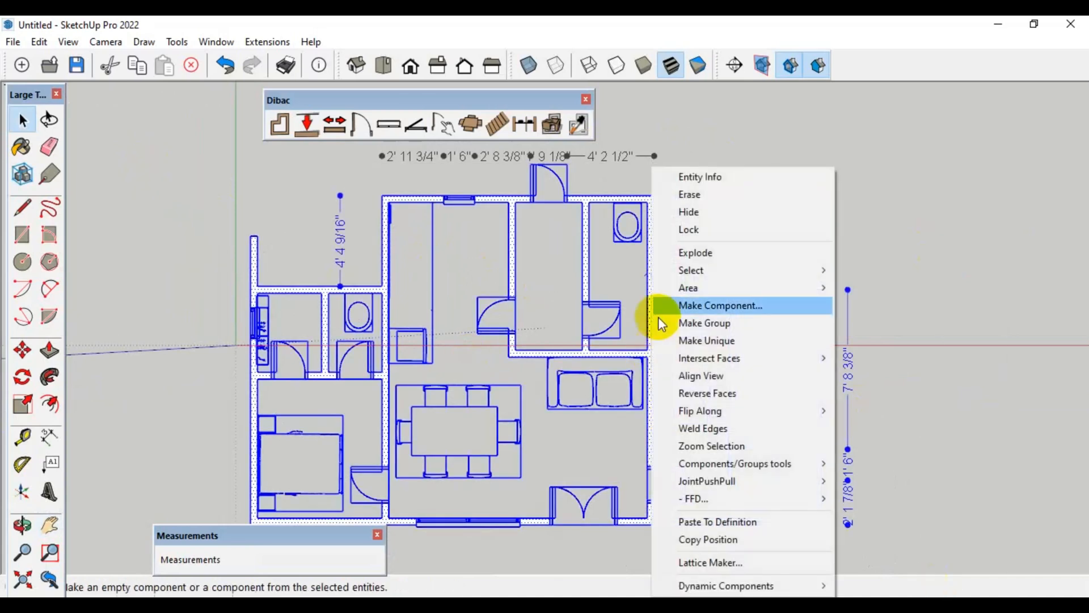
pyautogui.click(722, 327)
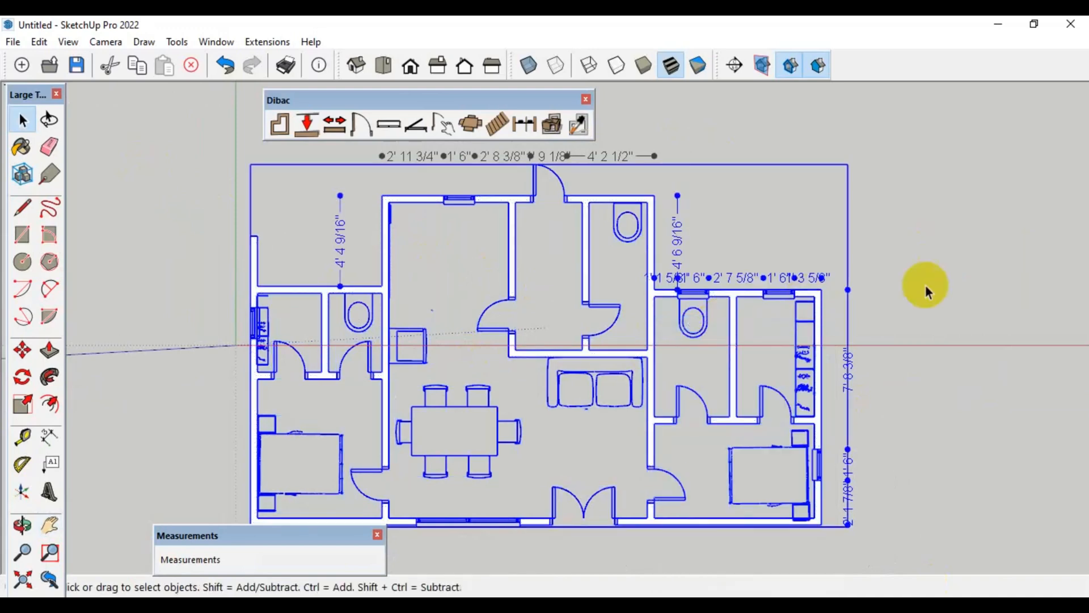
# Convert the grouped floor plan from 2D to 3D with the Dibac transform tool
pyautogui.click(565, 459)
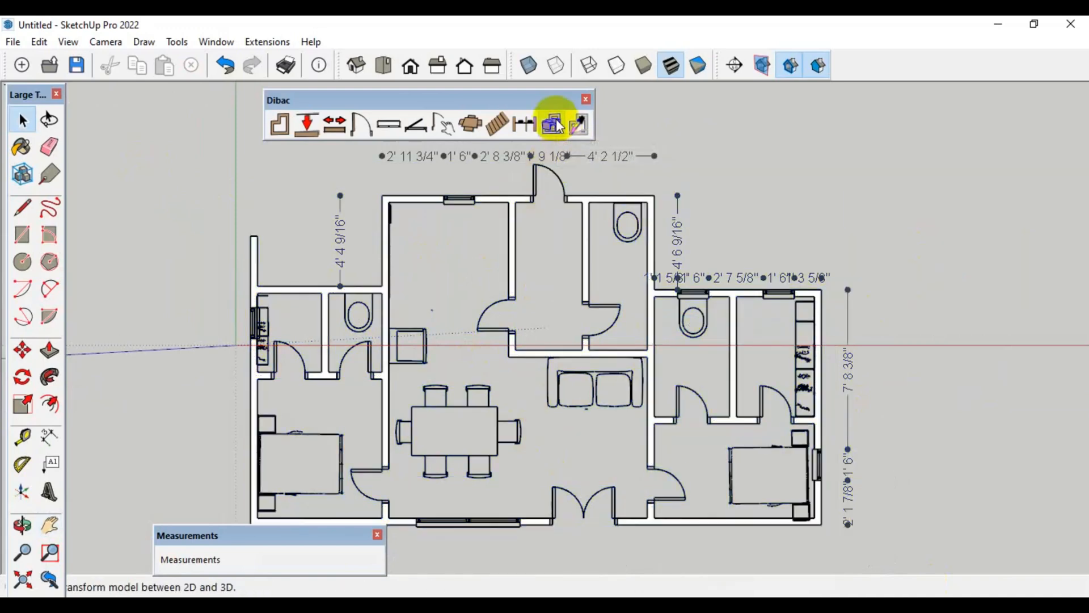
pyautogui.moveTo(551, 182); pyautogui.dragTo(584, 187, button='middle')
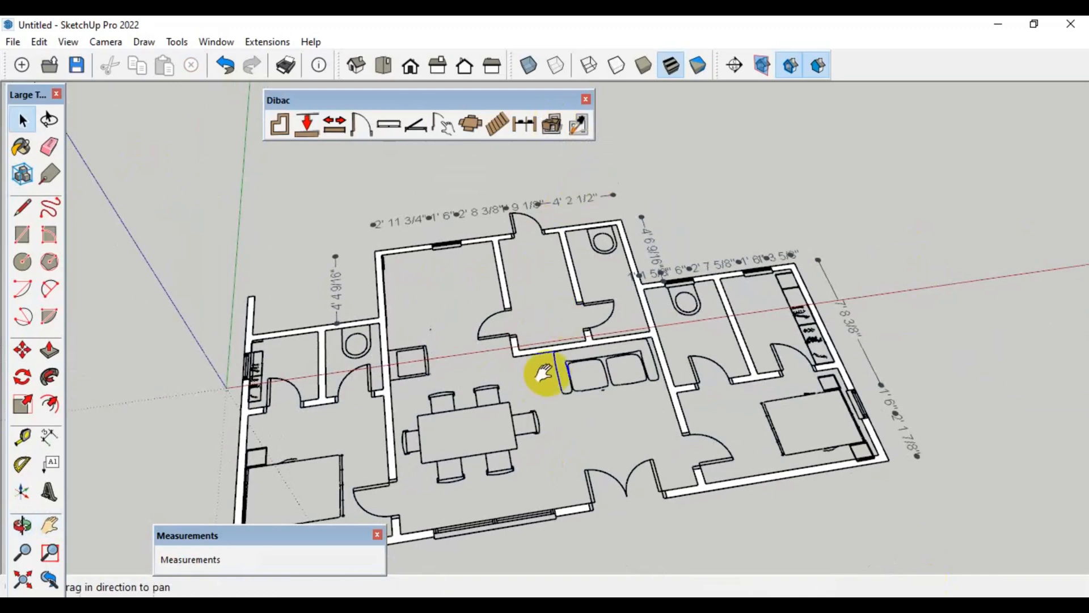
pyautogui.keyDown('shift'); pyautogui.moveTo(540, 369); pyautogui.dragTo(580, 324, button='middle'); pyautogui.keyUp('shift')
pyautogui.click(604, 246)
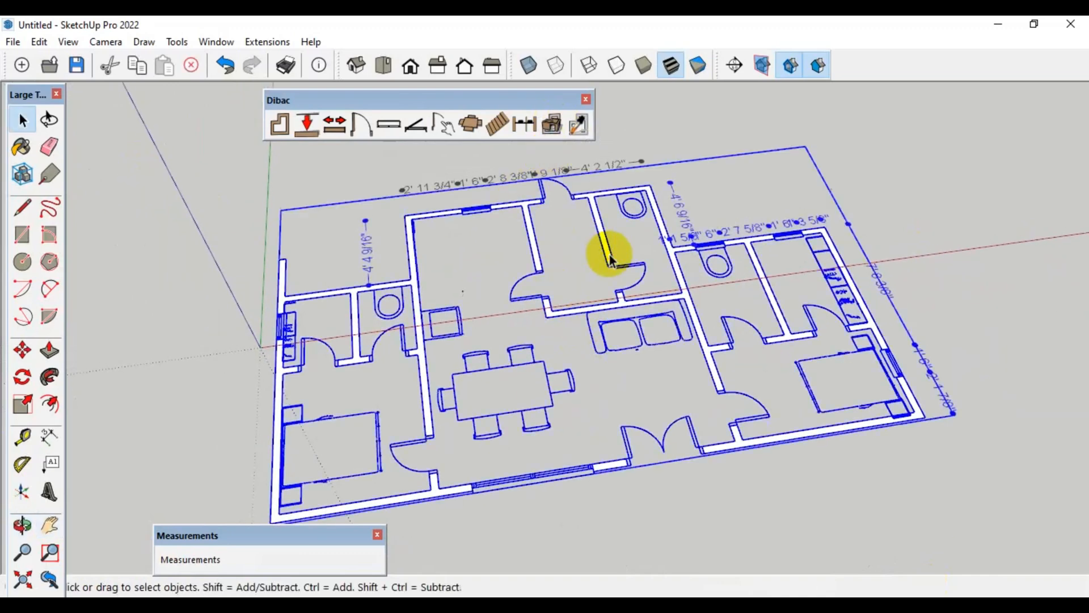
pyautogui.click(549, 123)
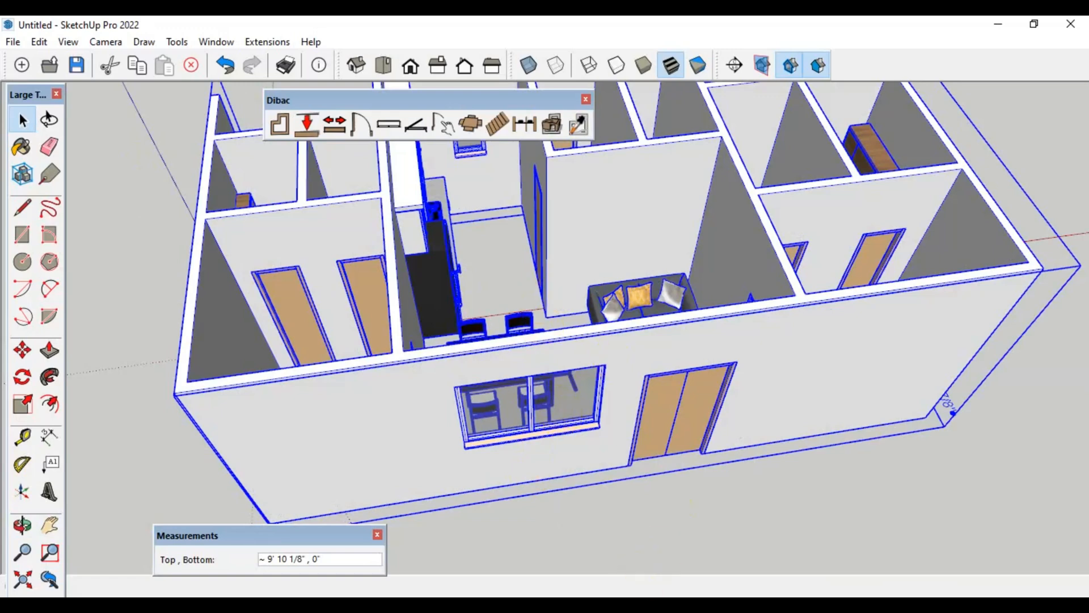
# Examine the 3D house from several angles, looking at the kitchen, sofa, bathrooms, wardrobe and front facade
pyautogui.moveTo(681, 603)
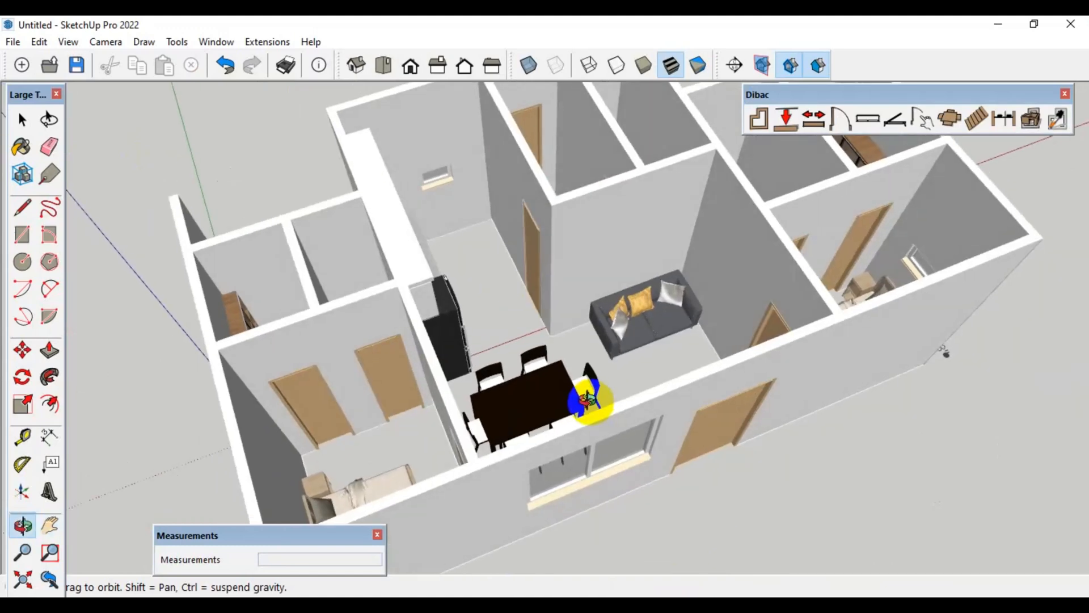
pyautogui.moveTo(588, 400); pyautogui.dragTo(459, 348, button='middle')
pyautogui.scroll(5, 440, 397)
pyautogui.keyDown('shift'); pyautogui.moveTo(689, 244); pyautogui.dragTo(462, 272, button='middle'); pyautogui.keyUp('shift')
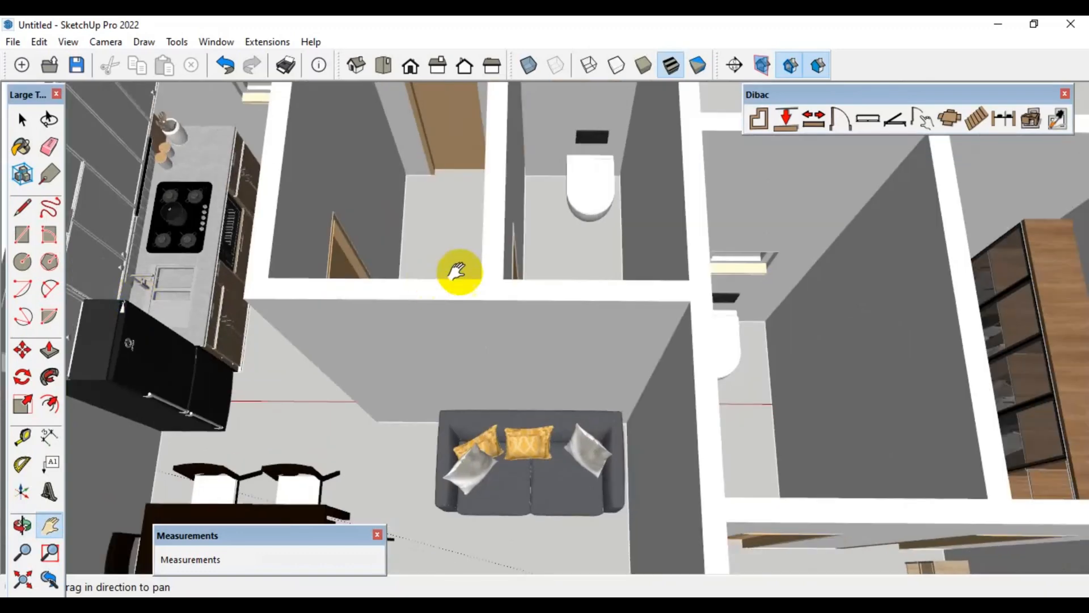
pyautogui.moveTo(598, 278)
pyautogui.mouseDown(button='middle')
pyautogui.moveTo(605, 345)
pyautogui.moveTo(564, 214)
pyautogui.mouseUp(button='middle')
pyautogui.scroll(-2, 564, 214)
pyautogui.keyDown('shift'); pyautogui.moveTo(684, 291); pyautogui.dragTo(665, 283, button='middle'); pyautogui.keyUp('shift')
pyautogui.moveTo(665, 284)
pyautogui.mouseDown()
pyautogui.moveTo(596, 239)
pyautogui.moveTo(805, 282)
pyautogui.mouseUp()
pyautogui.moveTo(535, 444); pyautogui.dragTo(527, 218, button='middle')
pyautogui.scroll(-5, 642, 412)
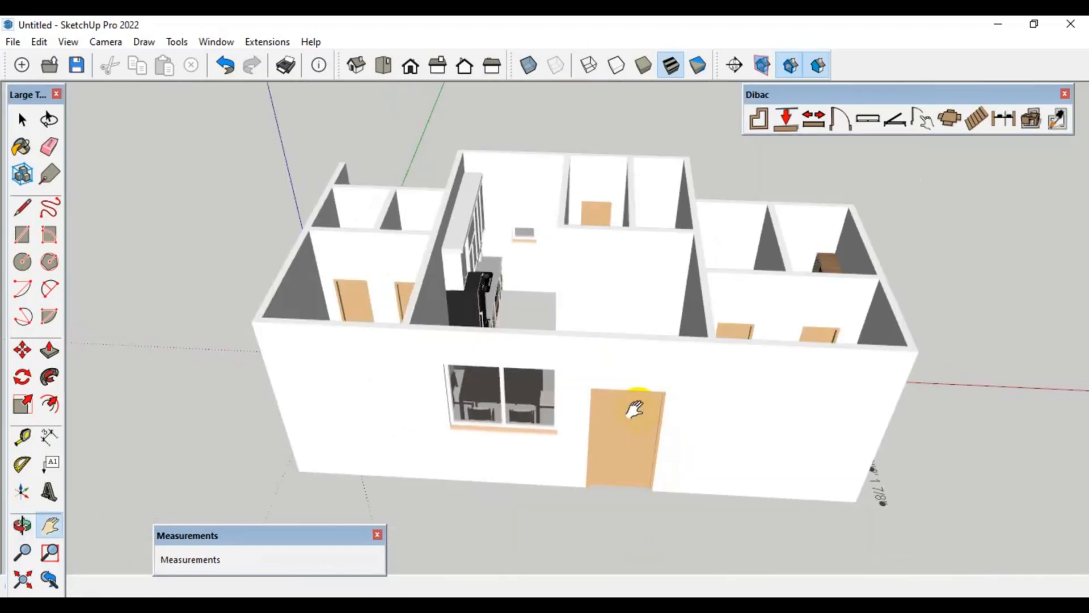
# Draw a floor rectangle under the house's main body and wings, plus a smaller one under the projecting central block
pyautogui.moveTo(637, 401); pyautogui.dragTo(589, 191, button='middle')
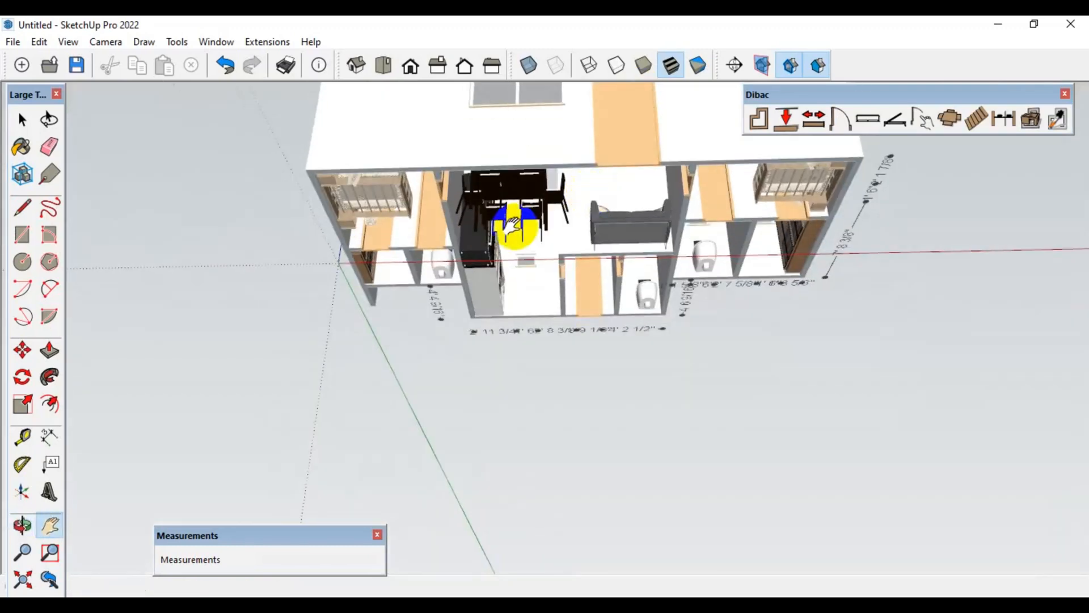
pyautogui.press('r')
pyautogui.click(305, 168)
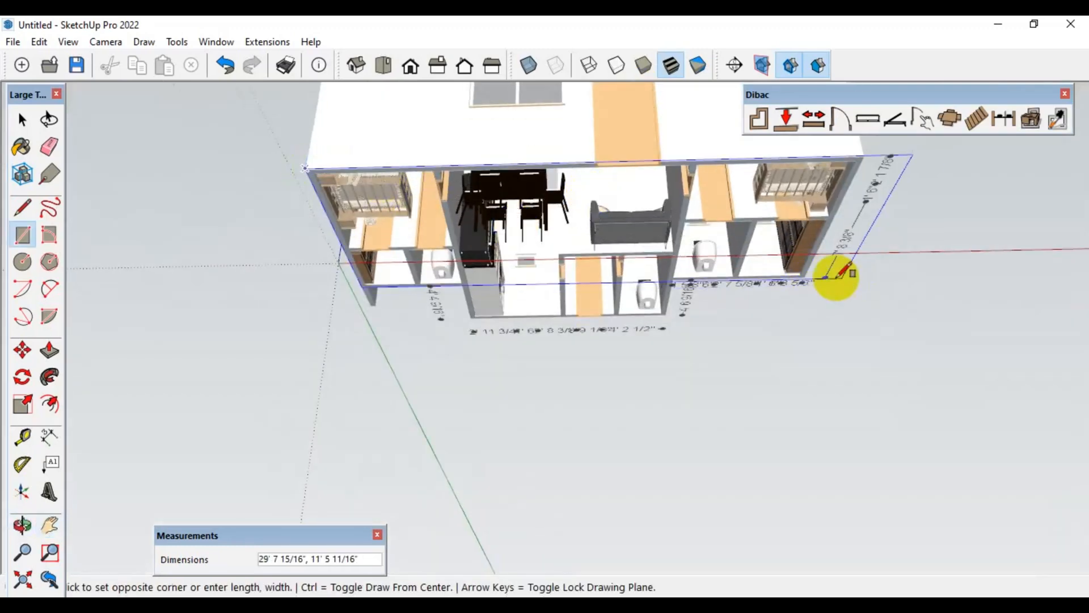
pyautogui.click(810, 276)
pyautogui.scroll(3, 470, 289)
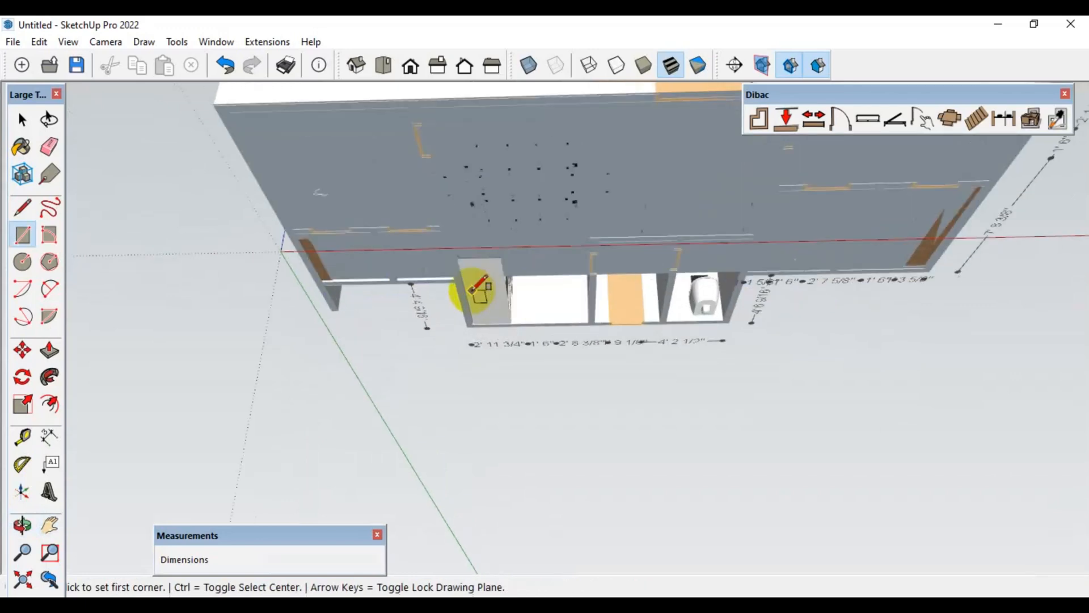
pyautogui.click(451, 276)
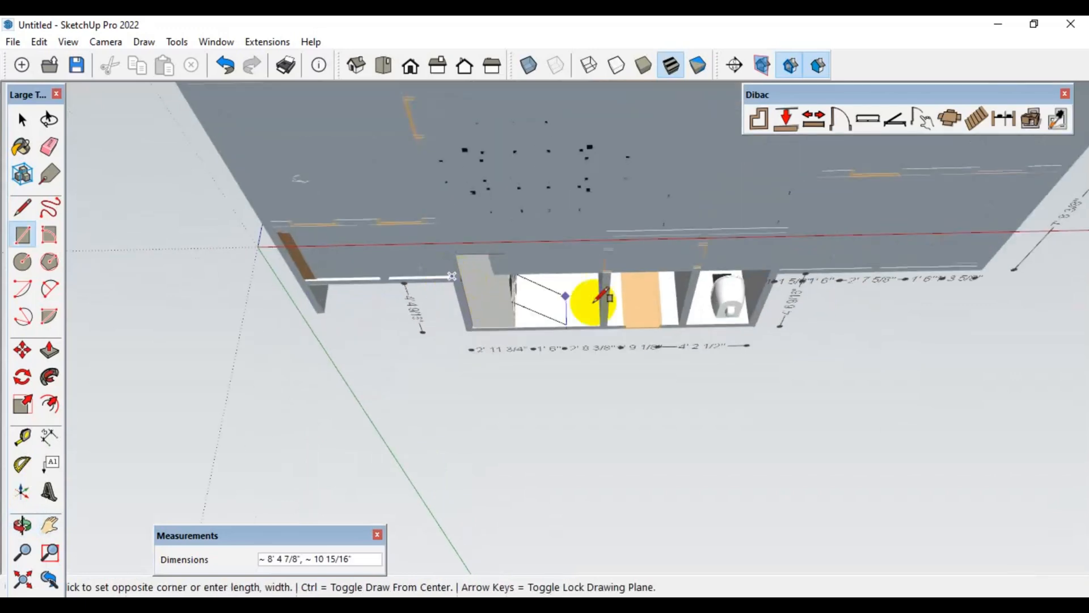
pyautogui.click(758, 326)
# Paint both floor faces with the Wood Floor Dark material from the Wood collection
pyautogui.moveTo(758, 325)
pyautogui.mouseDown(button='middle')
pyautogui.moveTo(729, 426)
pyautogui.moveTo(625, 431)
pyautogui.moveTo(486, 170)
pyautogui.moveTo(660, 473)
pyautogui.moveTo(511, 530)
pyautogui.mouseUp(button='middle')
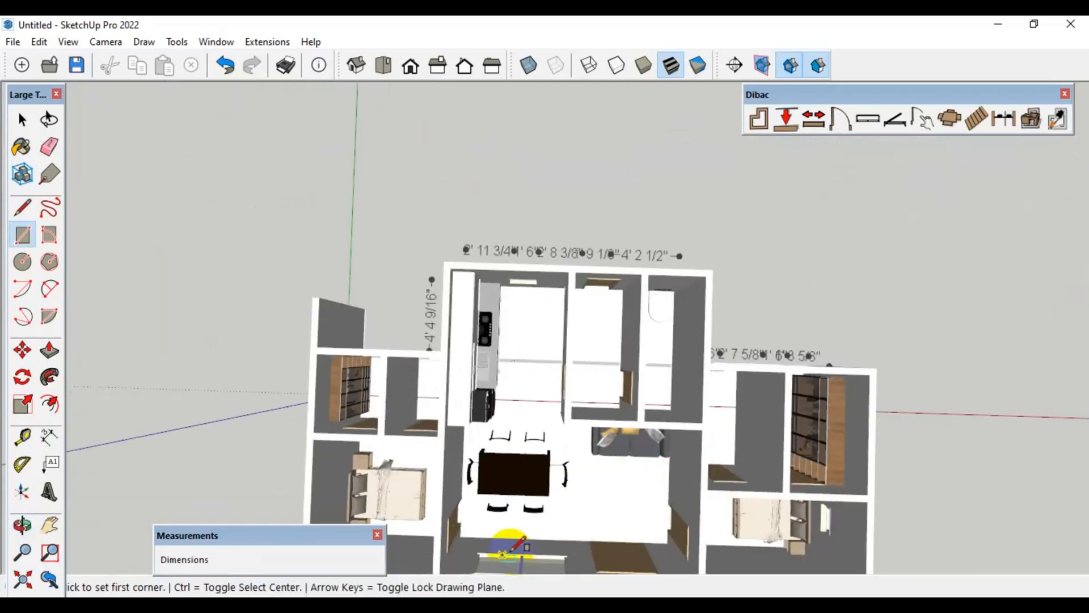
pyautogui.scroll(5, 608, 479)
pyautogui.moveTo(608, 479); pyautogui.dragTo(622, 397, button='middle')
pyautogui.press('b')
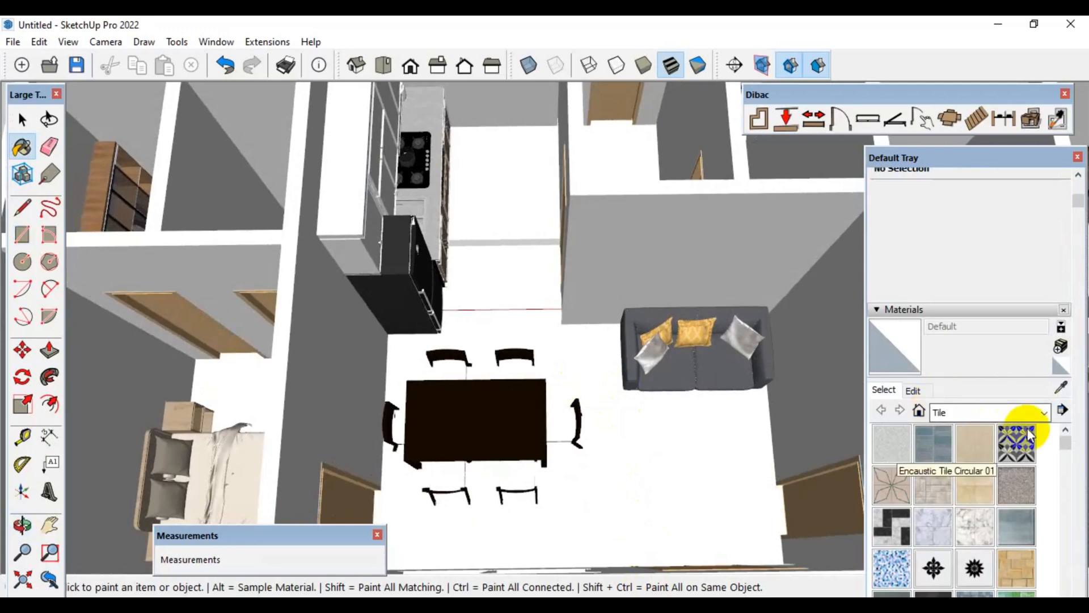
pyautogui.click(1044, 412)
pyautogui.click(964, 573)
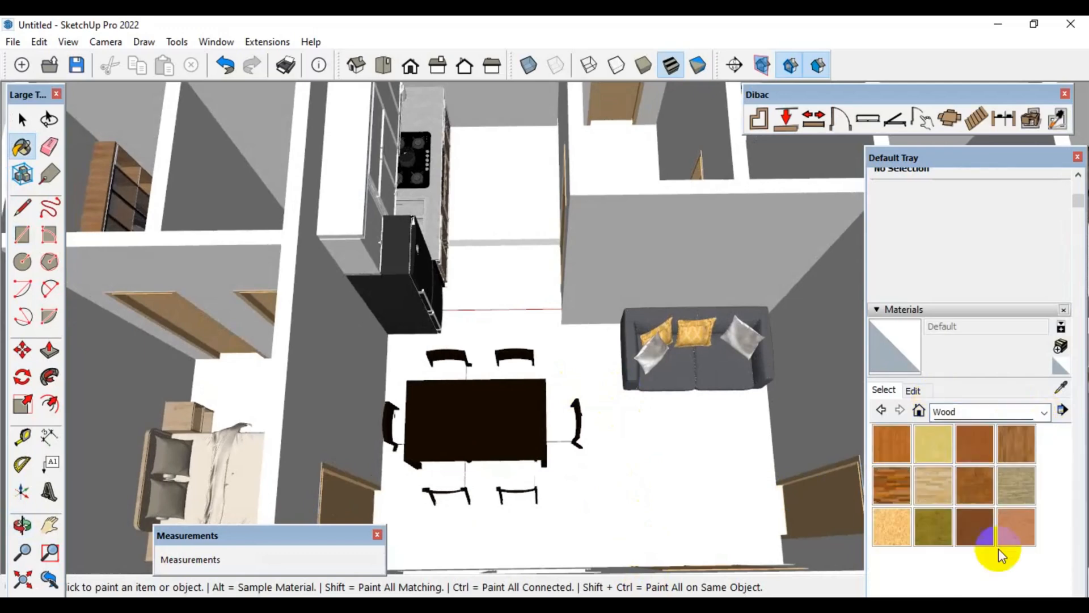
pyautogui.click(896, 481)
pyautogui.click(676, 445)
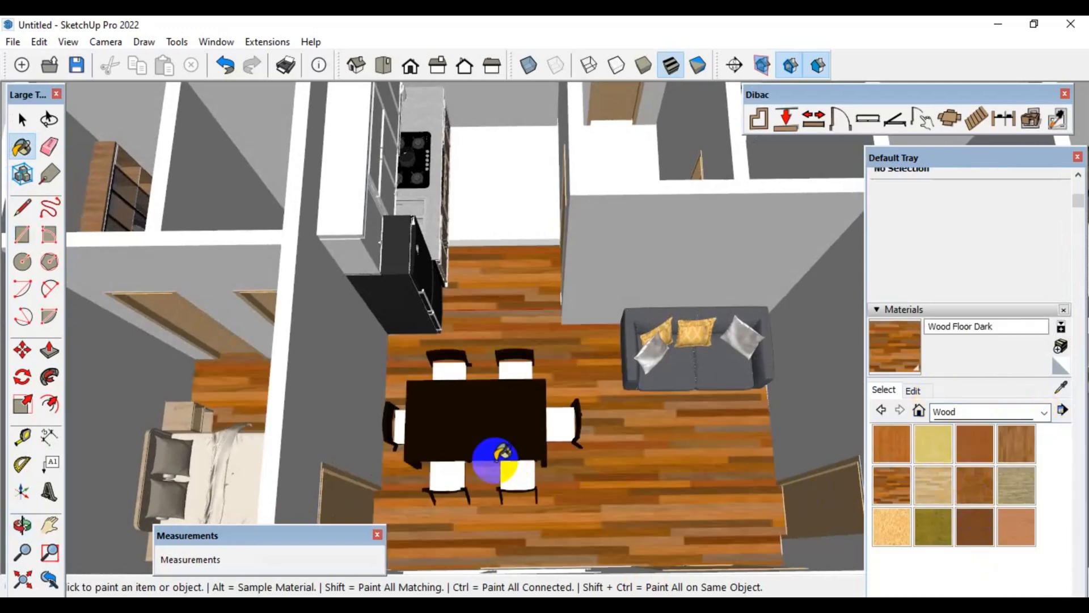
pyautogui.moveTo(498, 454); pyautogui.dragTo(498, 437, button='middle')
pyautogui.click(509, 276)
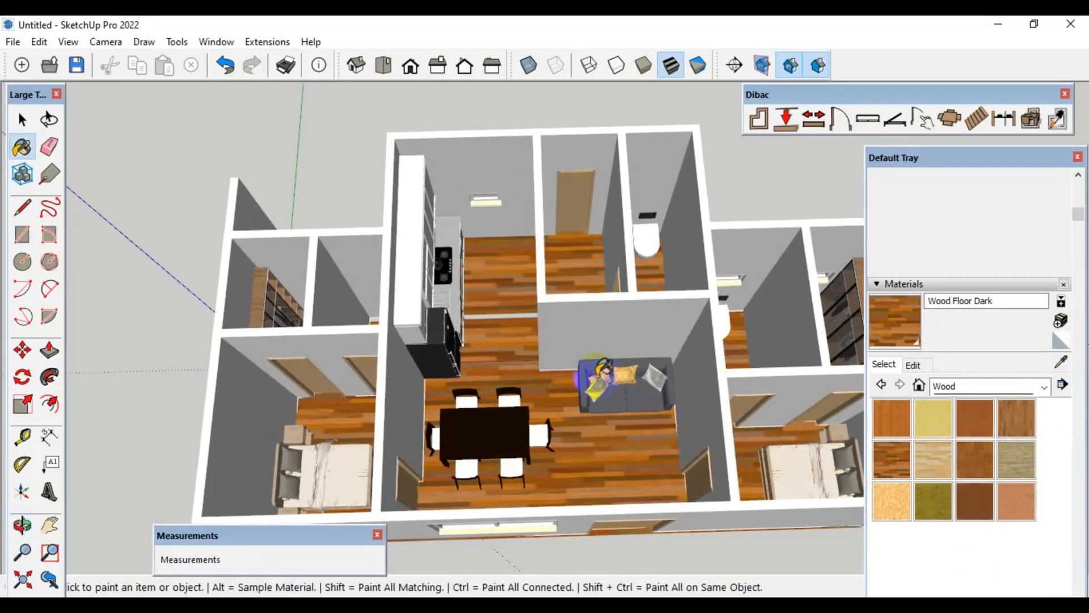
# Close the material tray and examine the wood-floored house interior from several angles
pyautogui.scroll(-3, 600, 372)
pyautogui.moveTo(600, 371)
pyautogui.mouseDown(button='middle')
pyautogui.moveTo(564, 450)
pyautogui.moveTo(573, 422)
pyautogui.moveTo(595, 452)
pyautogui.moveTo(600, 377)
pyautogui.mouseUp(button='middle')
pyautogui.press('space')
pyautogui.scroll(4, 570, 420)
pyautogui.click(1077, 158)
pyautogui.moveTo(760, 329); pyautogui.dragTo(274, 325, button='middle')
pyautogui.moveTo(461, 327); pyautogui.dragTo(839, 451, button='middle')
pyautogui.scroll(3, 608, 374)
pyautogui.moveTo(608, 375); pyautogui.dragTo(646, 355, button='middle')
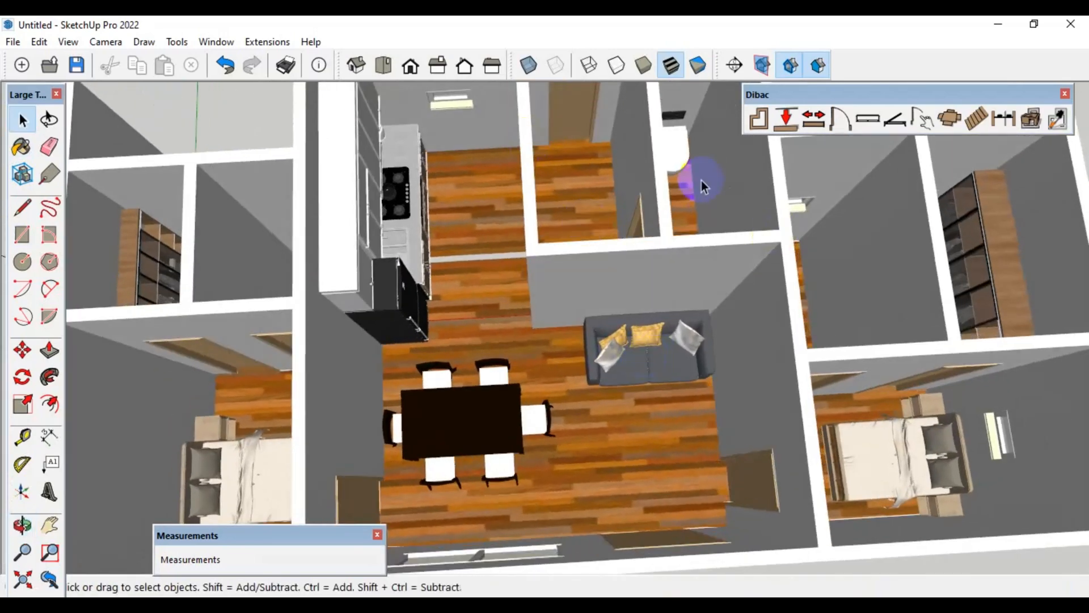
# Select the house group and convert it from 3D back to a 2D plan with the Dibac transform tool
pyautogui.click(793, 208)
pyautogui.scroll(-3, 418, 303)
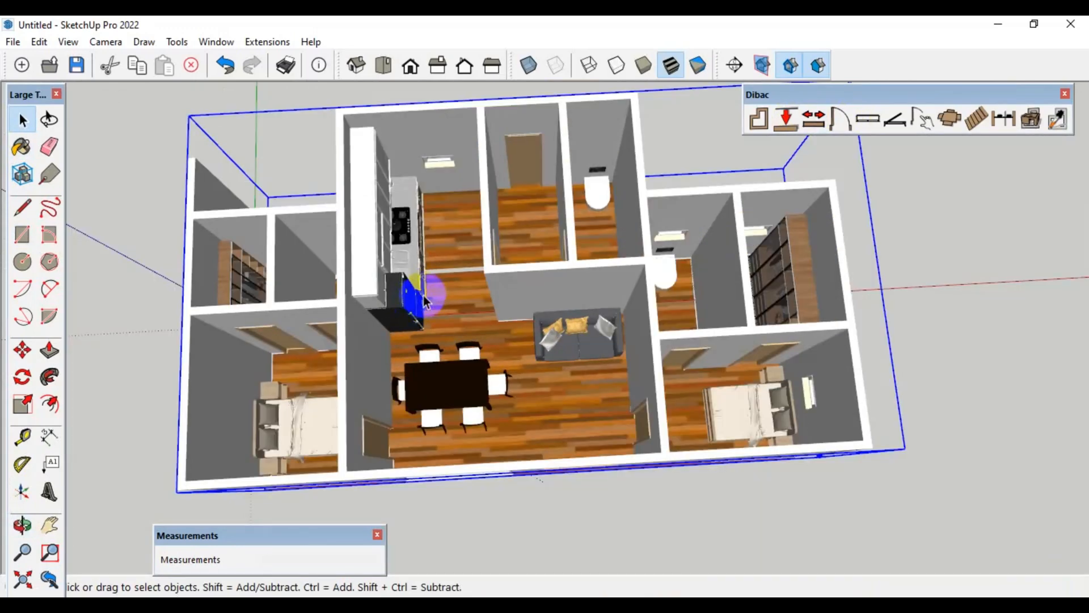
pyautogui.moveTo(432, 292); pyautogui.dragTo(427, 198, button='middle')
pyautogui.scroll(2, 428, 193)
pyautogui.moveTo(996, 98); pyautogui.dragTo(875, 101)
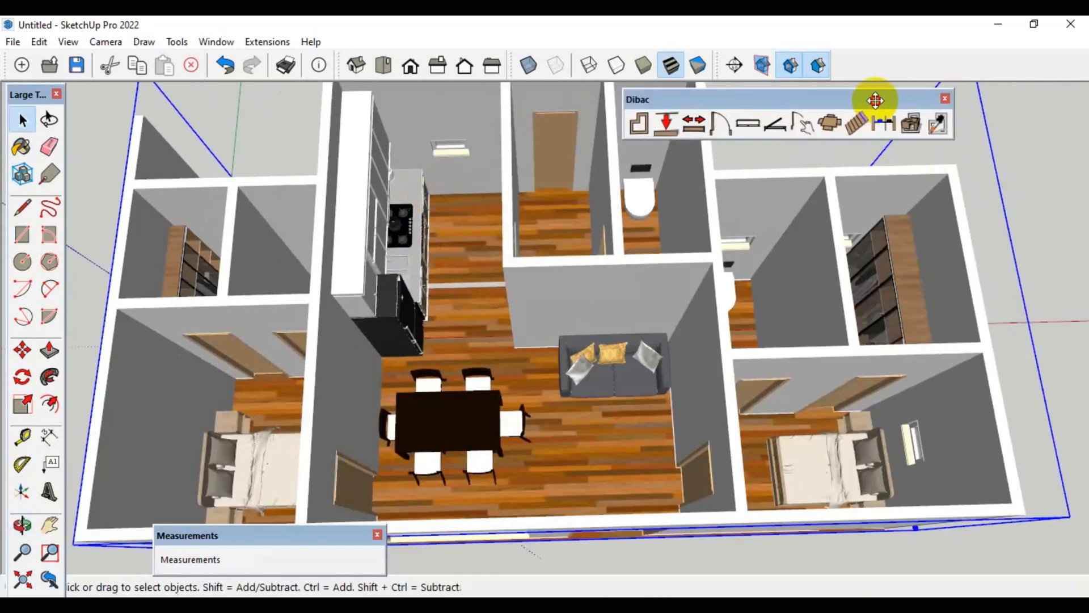
pyautogui.click(920, 124)
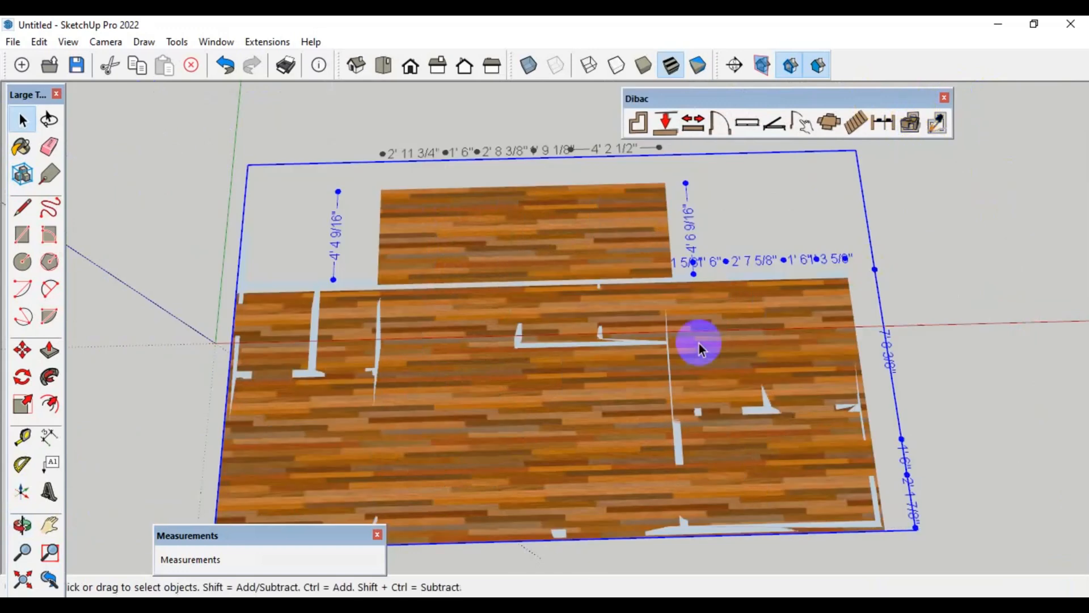
# Delete both wood floor faces, the one under the main body and the one under the central block
pyautogui.scroll(3, 699, 342)
pyautogui.click(627, 305)
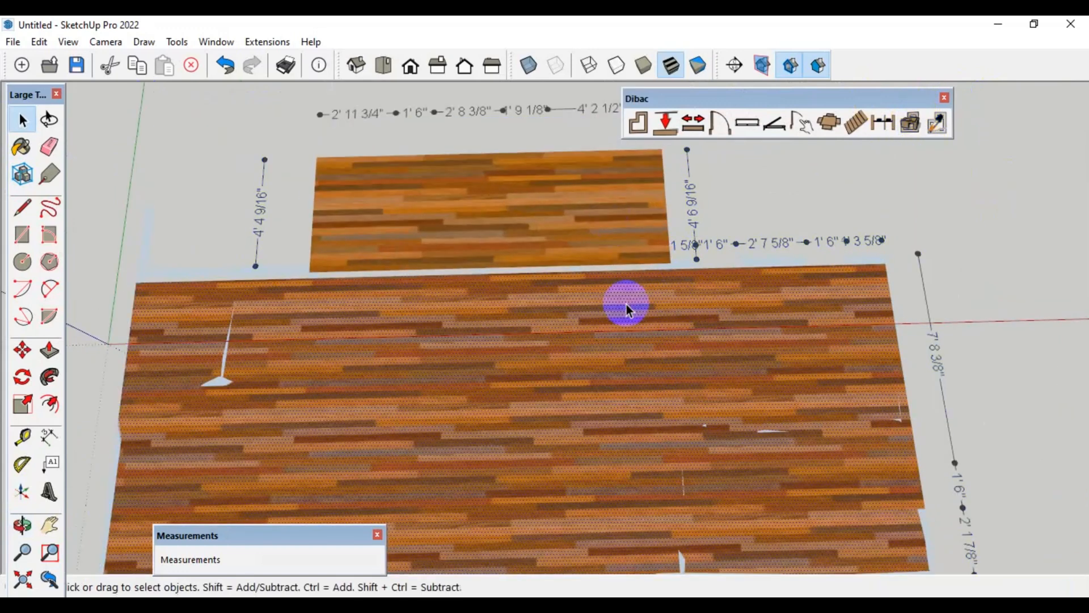
pyautogui.press('Delete')
pyautogui.click(599, 217)
pyautogui.scroll(-2, 599, 217)
pyautogui.press('Delete')
# Turn on the display of edges so the plan's linework is drawn
pyautogui.scroll(-1, 599, 215)
pyautogui.moveTo(605, 269); pyautogui.dragTo(584, 282, button='middle')
pyautogui.scroll(3, 583, 282)
pyautogui.click(70, 44)
pyautogui.moveTo(182, 271)
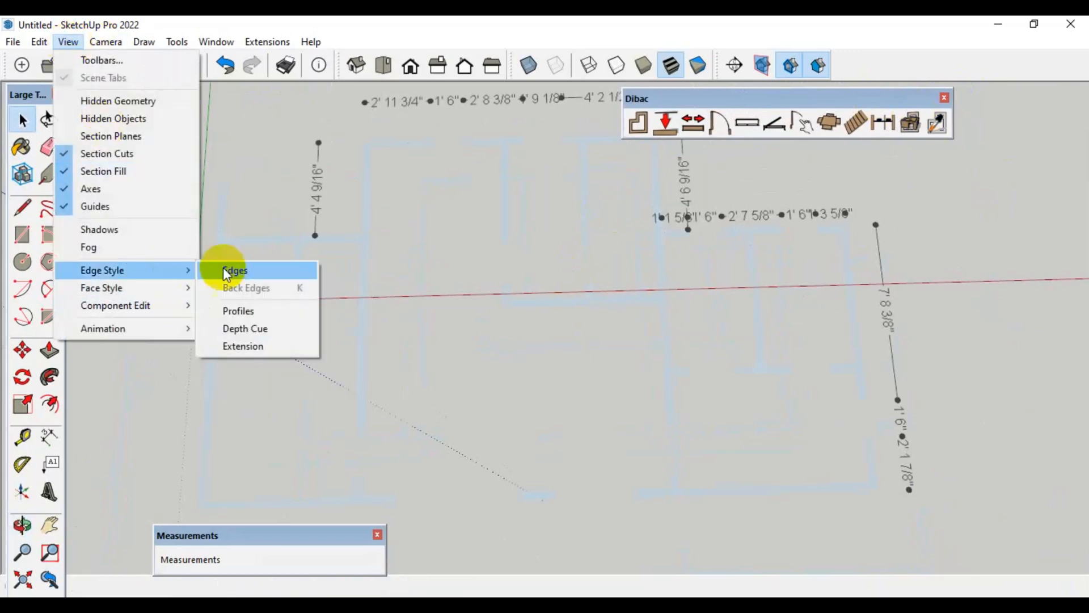
pyautogui.click(226, 272)
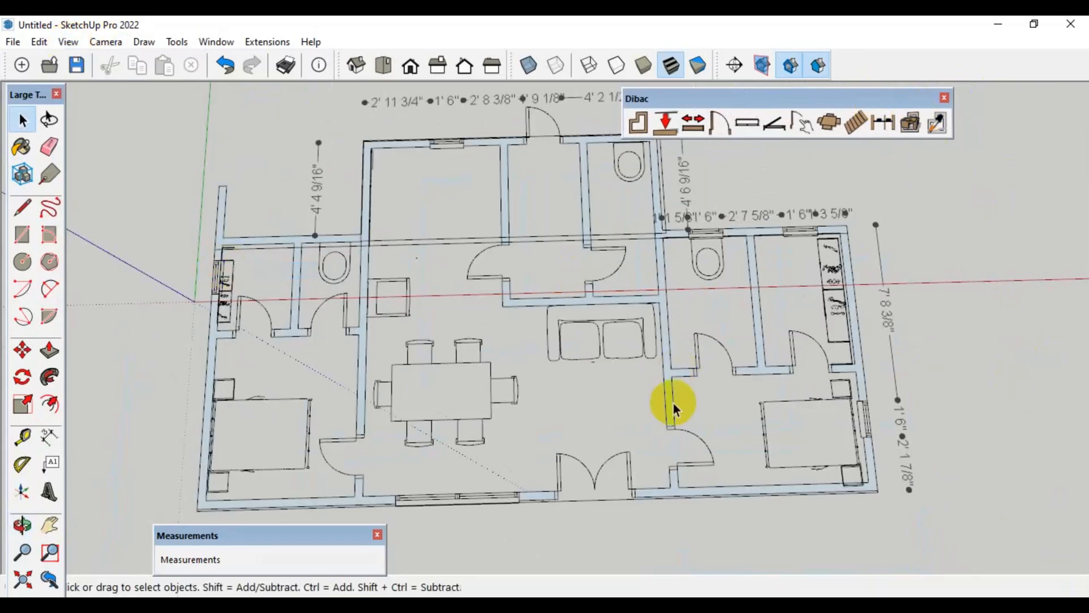
# Open the floor plan group, select all its connected wall geometry and reverse the faces
pyautogui.scroll(2, 674, 403)
pyautogui.doubleClick(666, 352)
pyautogui.doubleClick(667, 352)
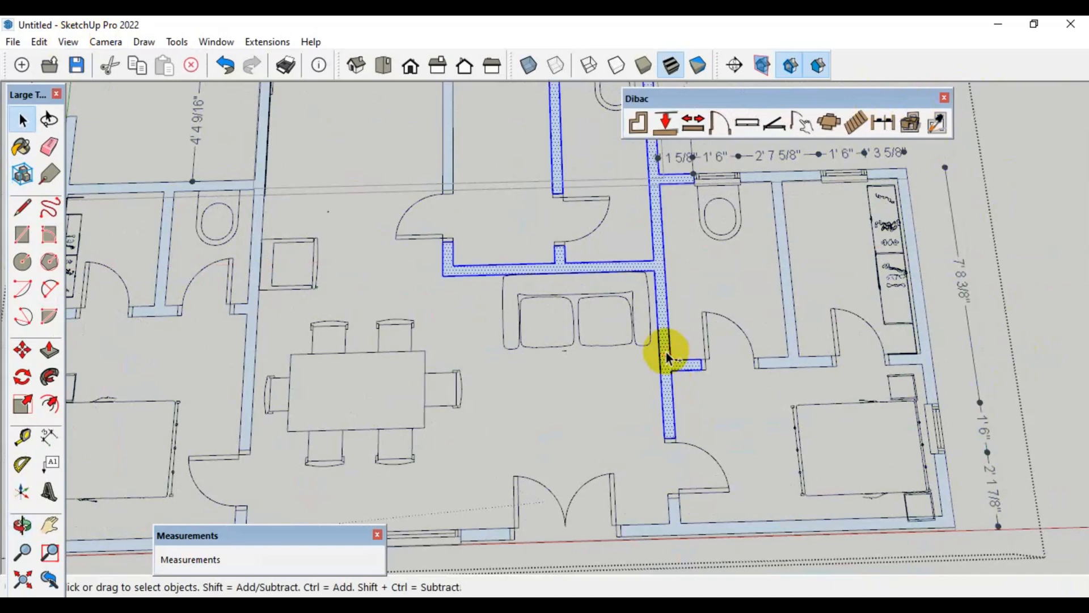
pyautogui.tripleClick(666, 352)
pyautogui.rightClick(666, 352)
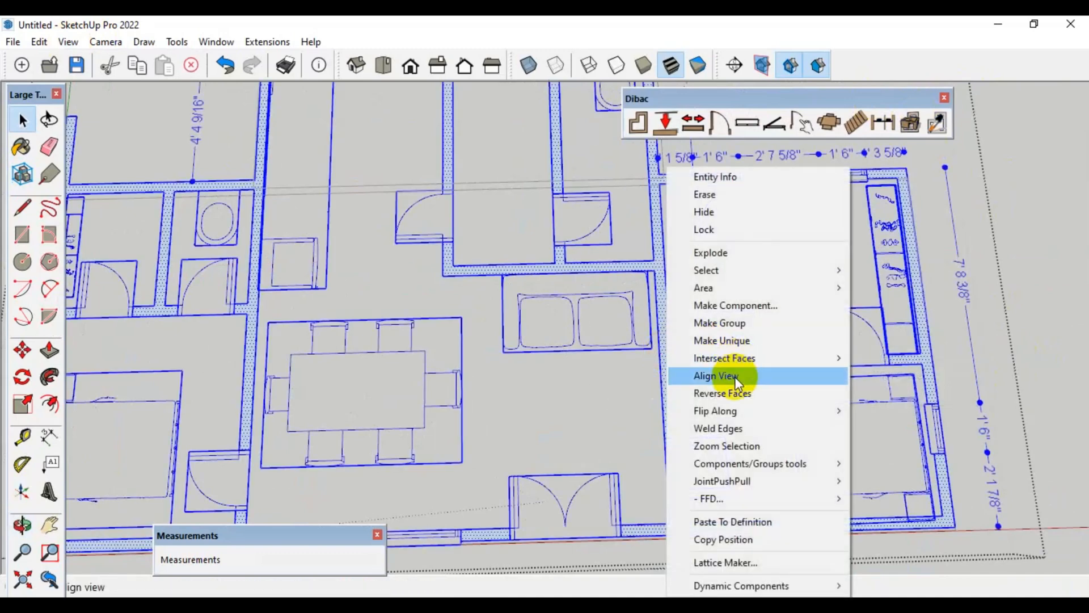
pyautogui.click(737, 393)
pyautogui.click(1046, 236)
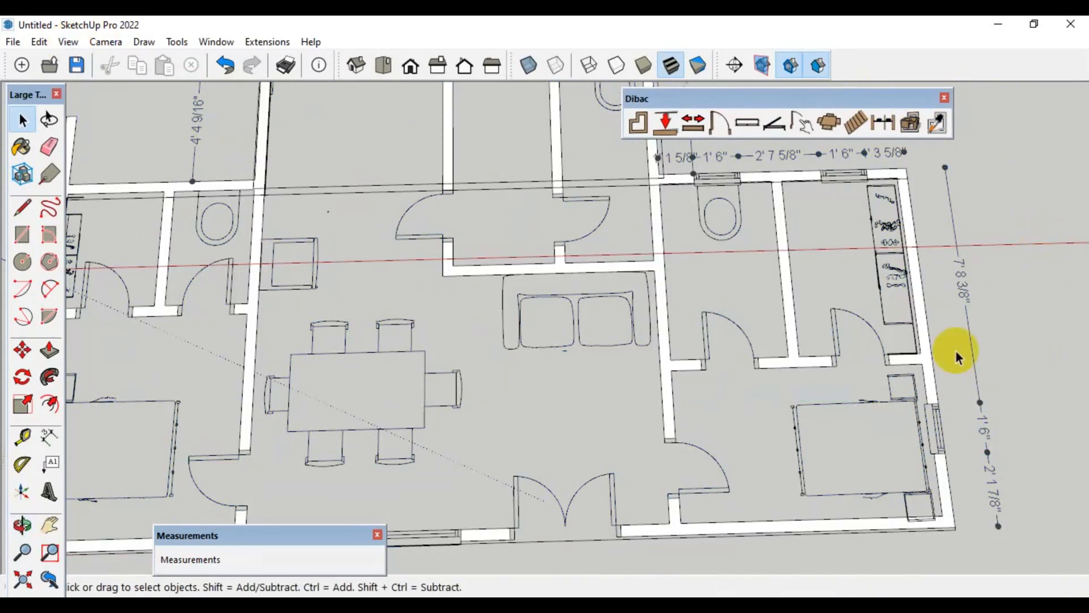
# Leave group editing, select the floor plan group and convert it to 3D with the Dibac transform tool
pyautogui.scroll(-2, 914, 379)
pyautogui.click(1012, 251)
pyautogui.scroll(2, 941, 246)
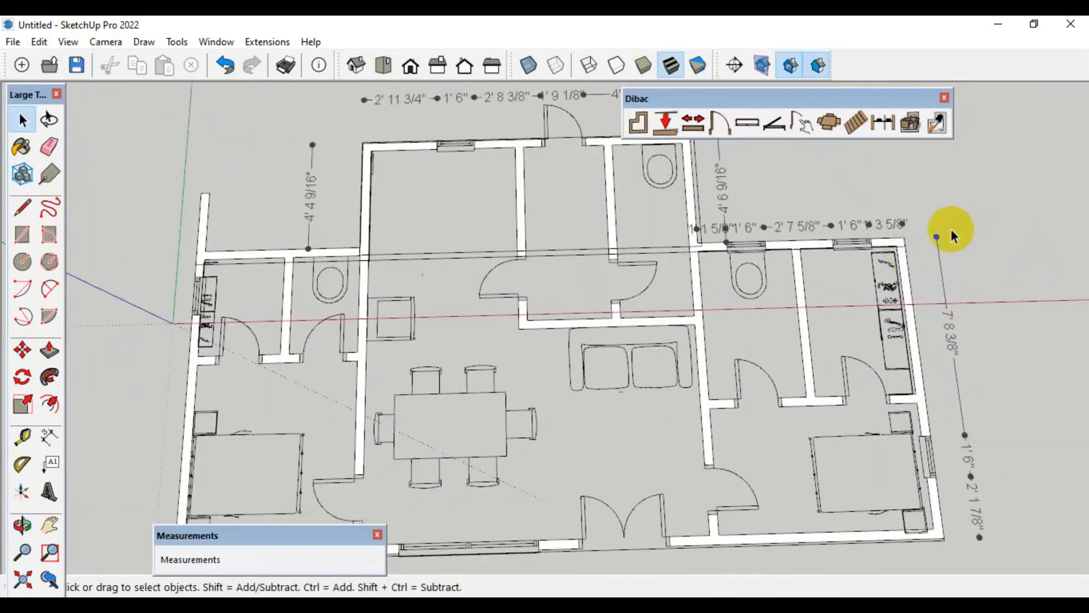
pyautogui.click(901, 245)
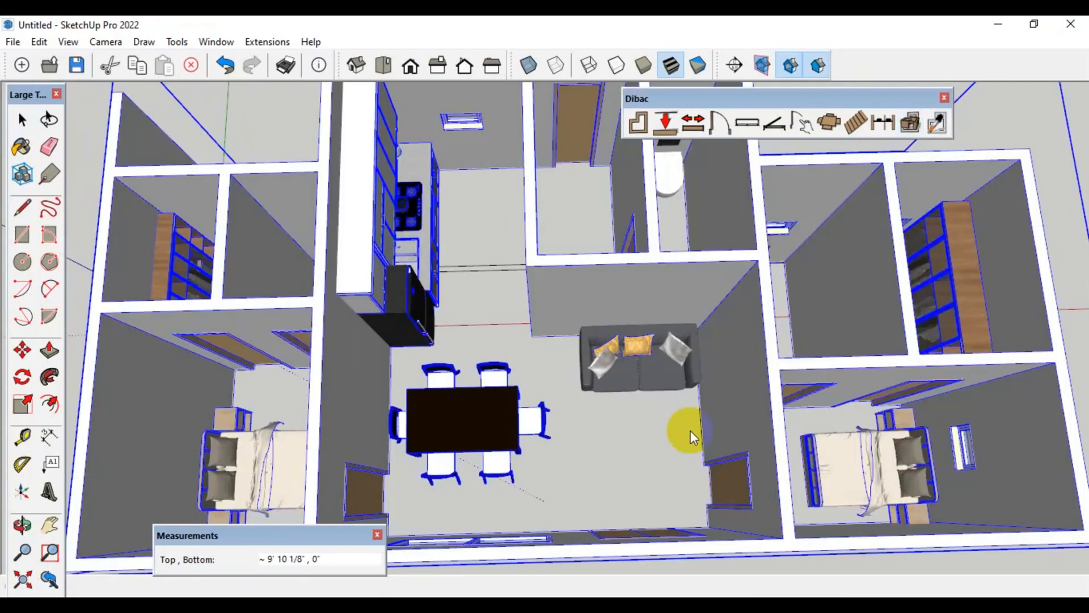
# Examine the converted 3D house from several angles, covering the kitchen, dining table, sofa, bathrooms, wardrobes and front facade
pyautogui.scroll(-1, 690, 430)
pyautogui.moveTo(690, 430); pyautogui.dragTo(660, 403, button='middle')
pyautogui.scroll(-1, 624, 356)
pyautogui.moveTo(620, 365); pyautogui.dragTo(661, 333, button='middle')
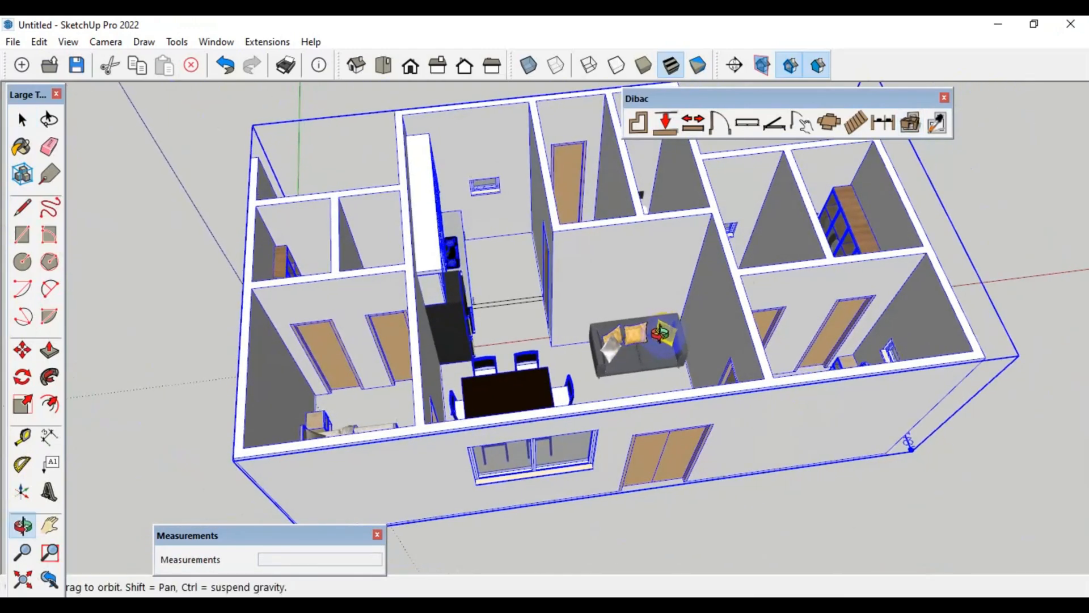
pyautogui.keyDown('shift'); pyautogui.moveTo(620, 372); pyautogui.dragTo(460, 379, button='middle'); pyautogui.keyUp('shift')
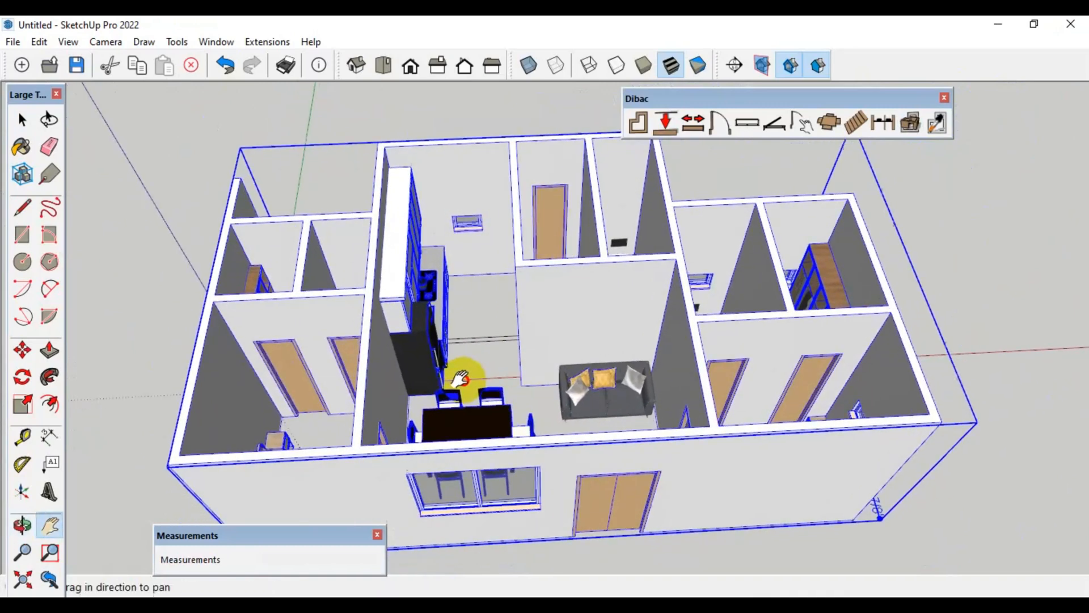
pyautogui.moveTo(461, 379); pyautogui.dragTo(457, 379)
pyautogui.moveTo(471, 366); pyautogui.dragTo(450, 427, button='middle')
pyautogui.scroll(3, 460, 421)
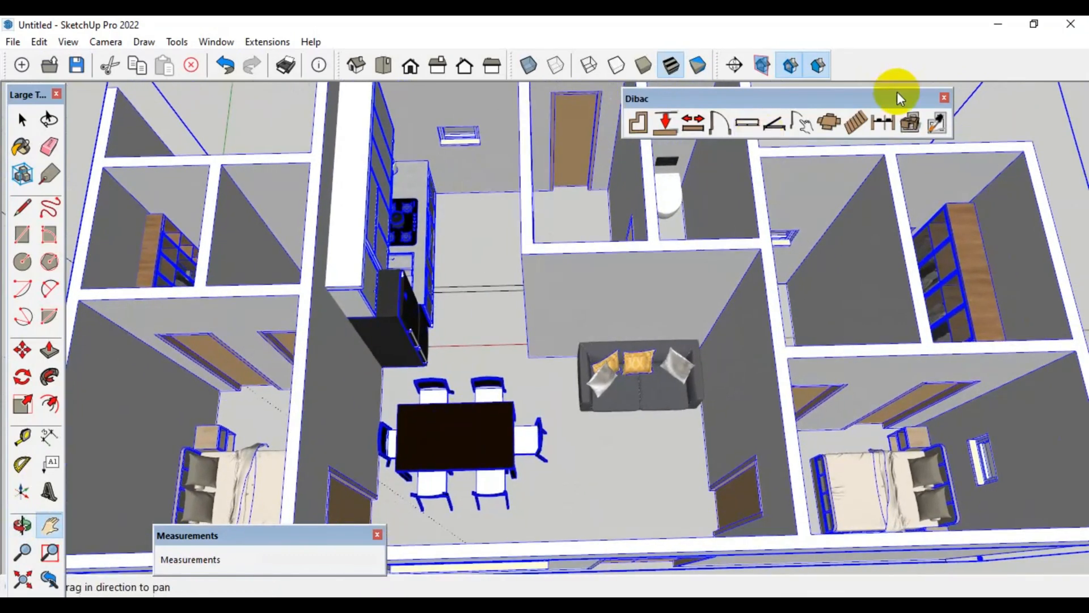
pyautogui.click(907, 127)
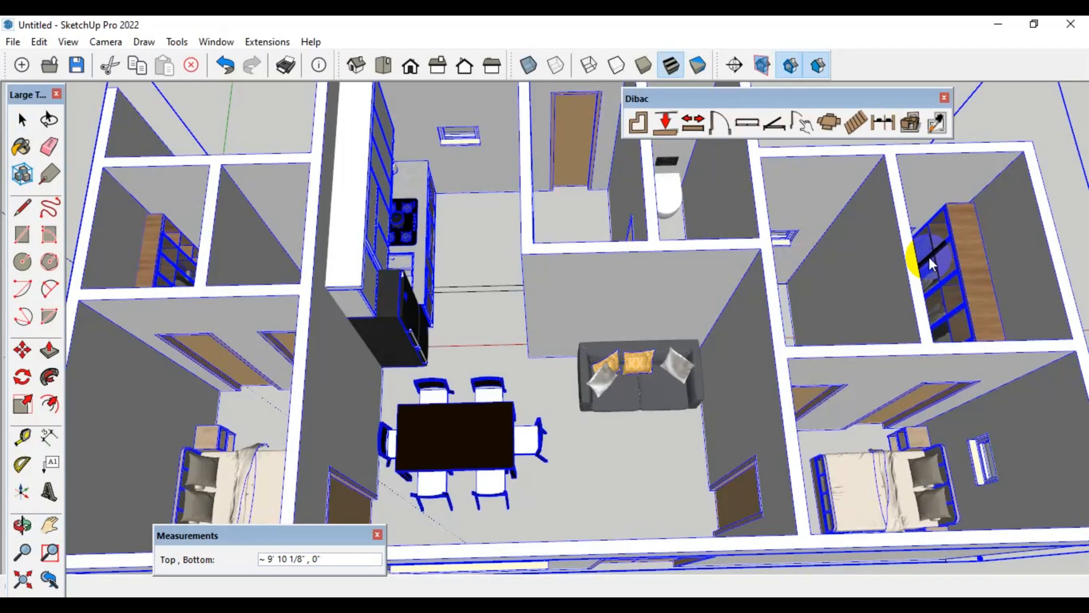
pyautogui.moveTo(530, 401)
pyautogui.mouseDown(button='middle')
pyautogui.moveTo(549, 354)
pyautogui.moveTo(433, 366)
pyautogui.moveTo(437, 418)
pyautogui.moveTo(455, 406)
pyautogui.moveTo(515, 406)
pyautogui.mouseUp(button='middle')
pyautogui.moveTo(567, 353); pyautogui.dragTo(445, 272, button='middle')
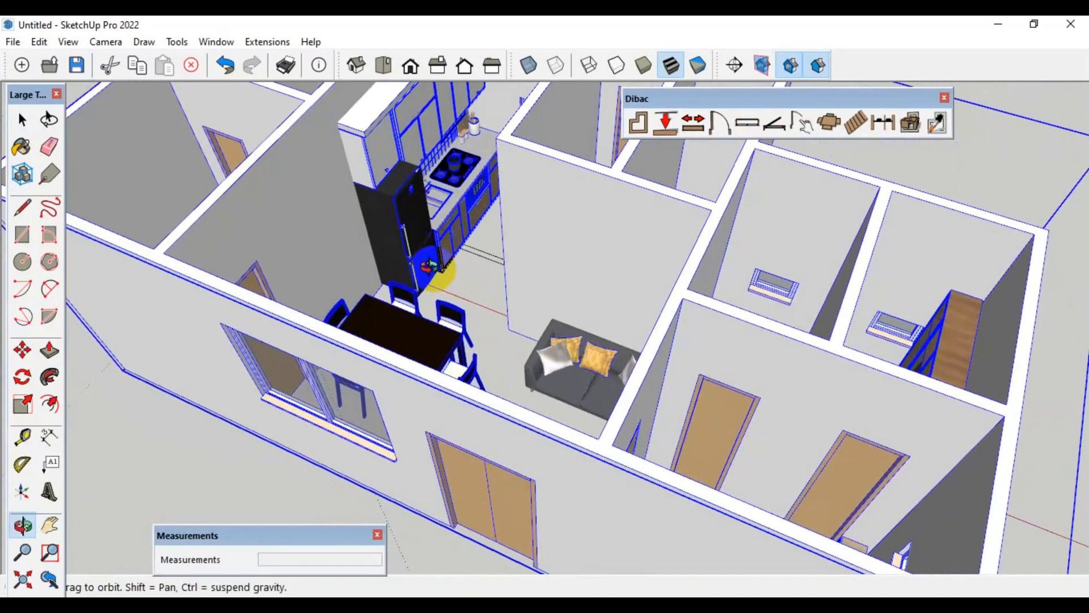
pyautogui.scroll(5, 452, 136)
pyautogui.moveTo(454, 142); pyautogui.dragTo(564, 277, button='middle')
pyautogui.scroll(-5, 477, 173)
pyautogui.scroll(3, 685, 220)
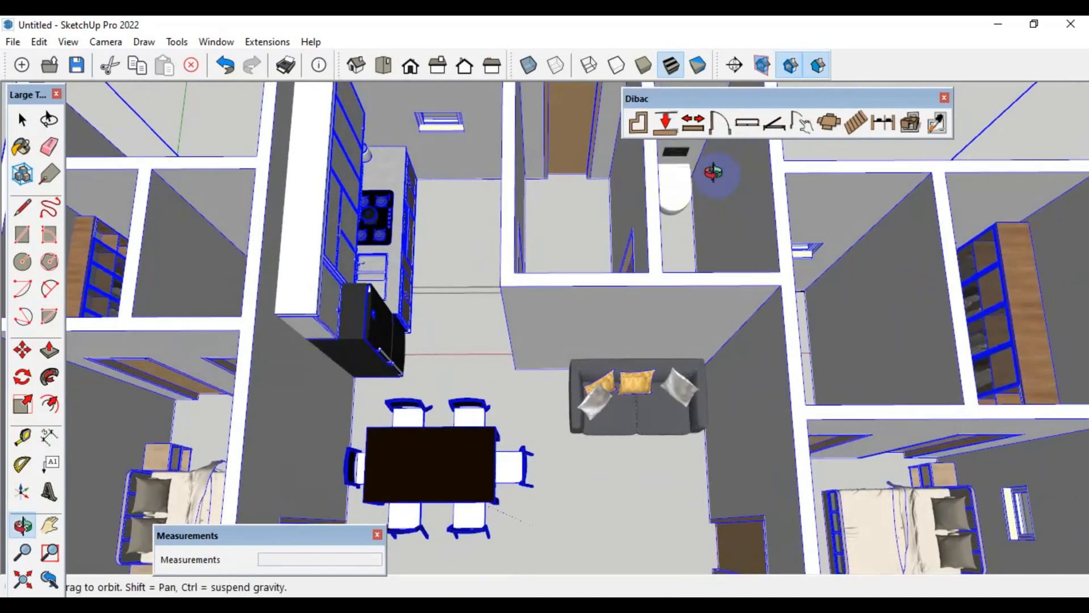